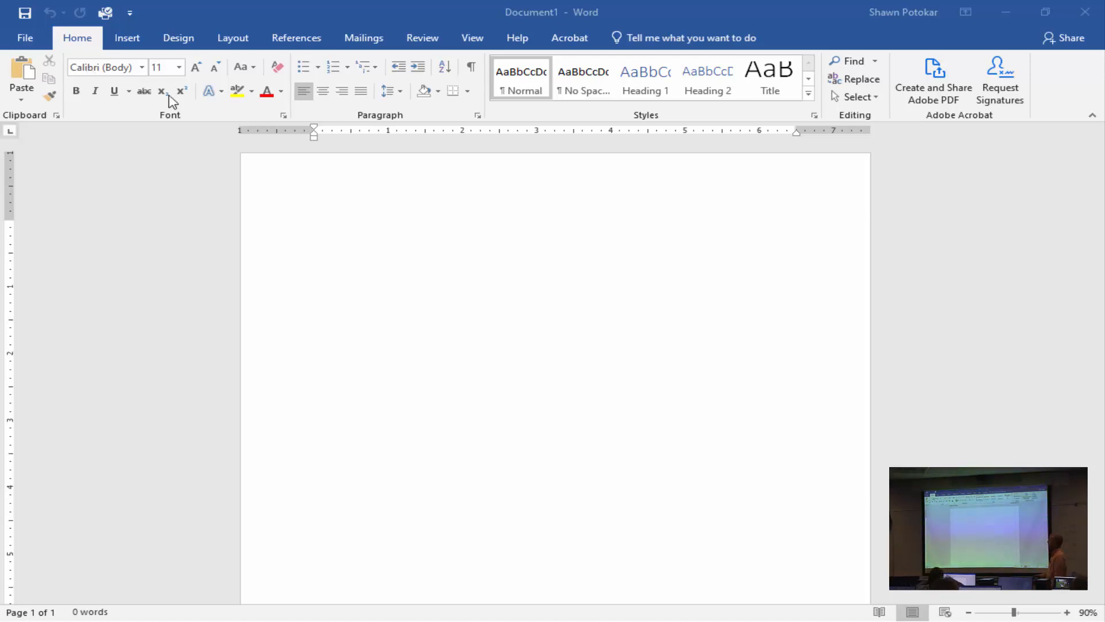
# Set the blank document's page margins to the Narrow preset, 0.5" on all sides.
pyautogui.click(295, 206)
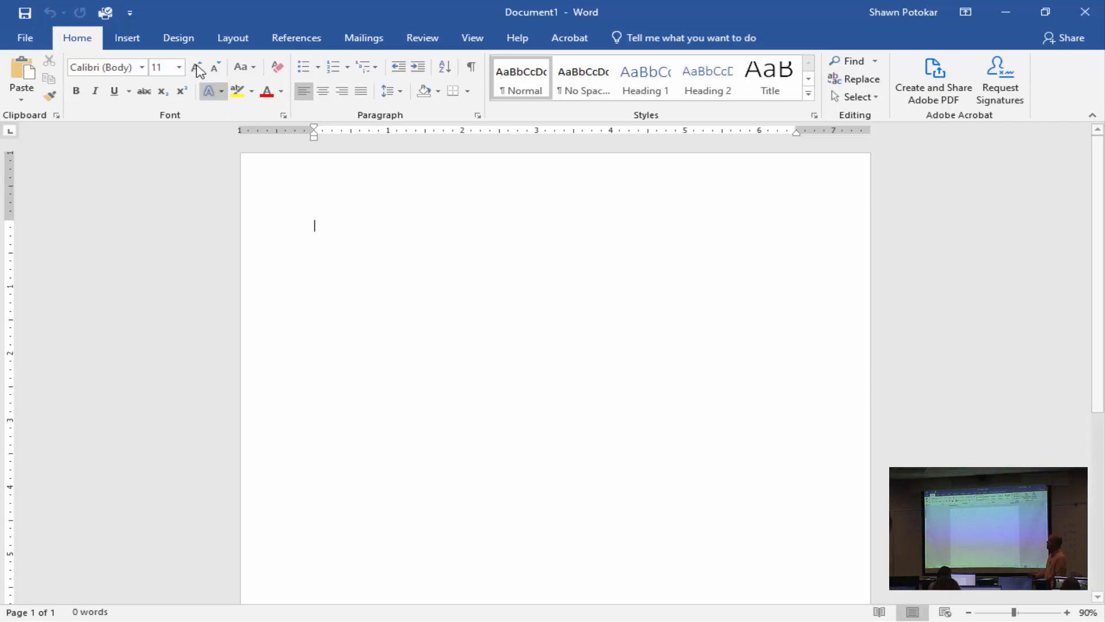
pyautogui.click(225, 39)
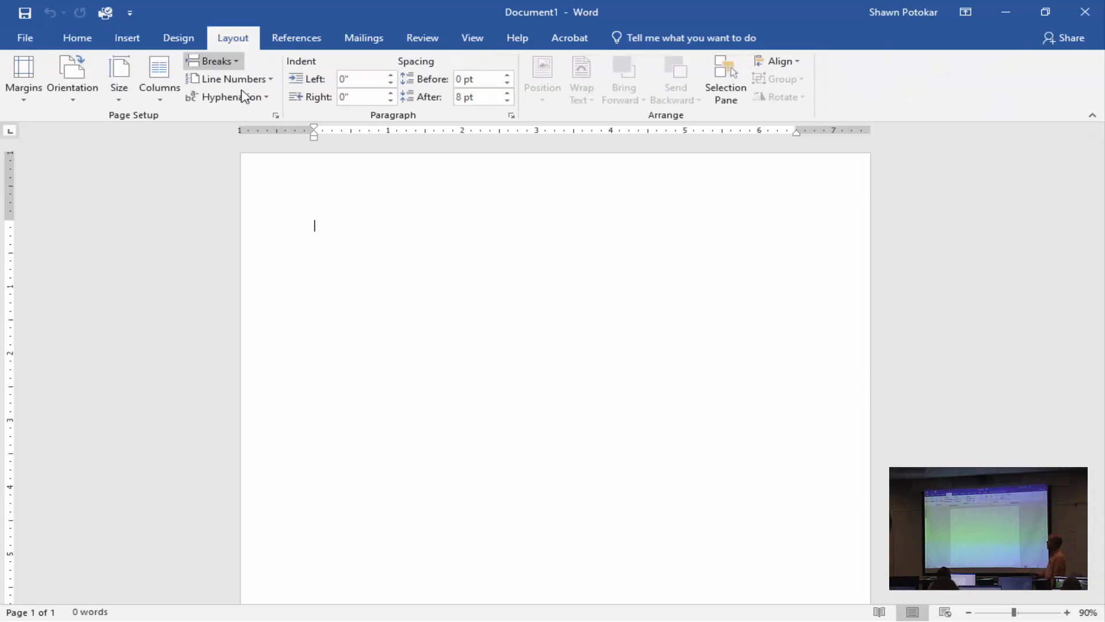
pyautogui.click(26, 68)
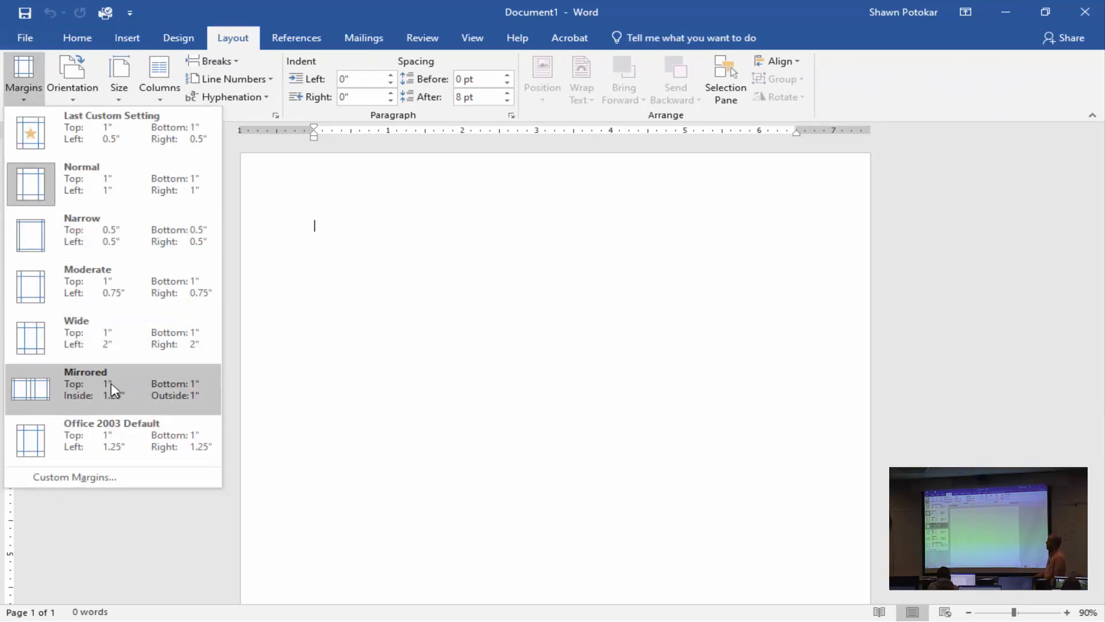
pyautogui.click(129, 245)
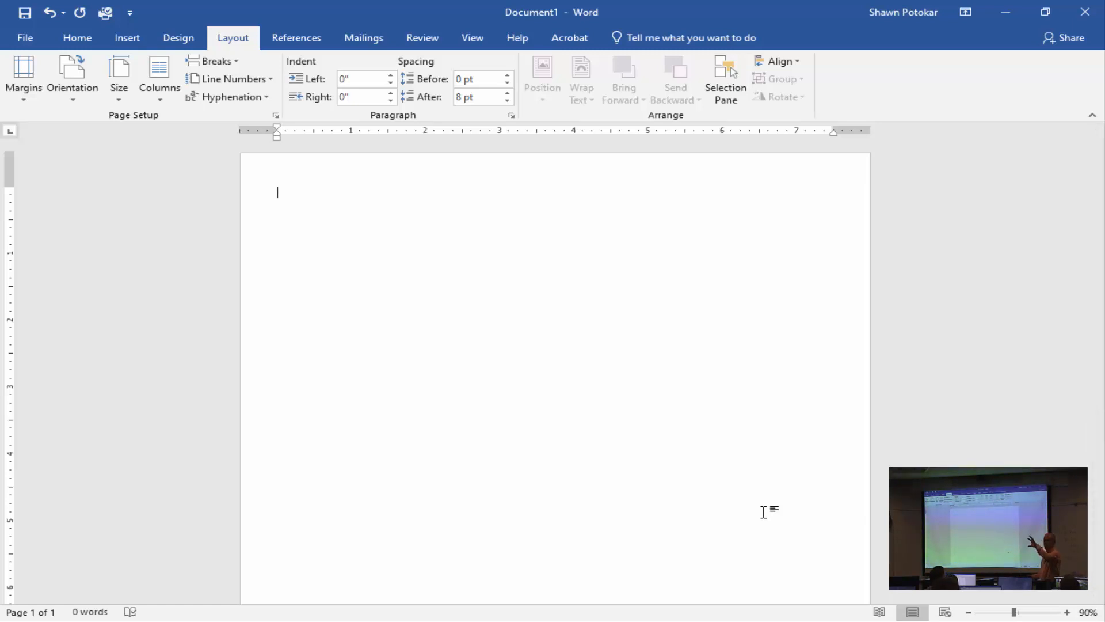
pyautogui.click(85, 39)
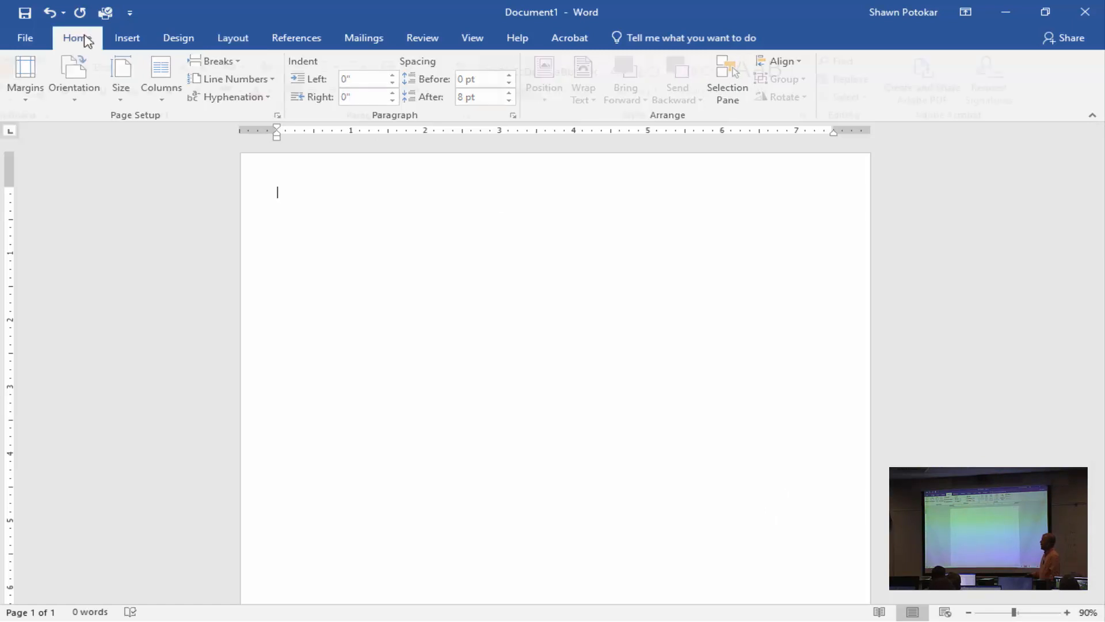
pyautogui.click(218, 92)
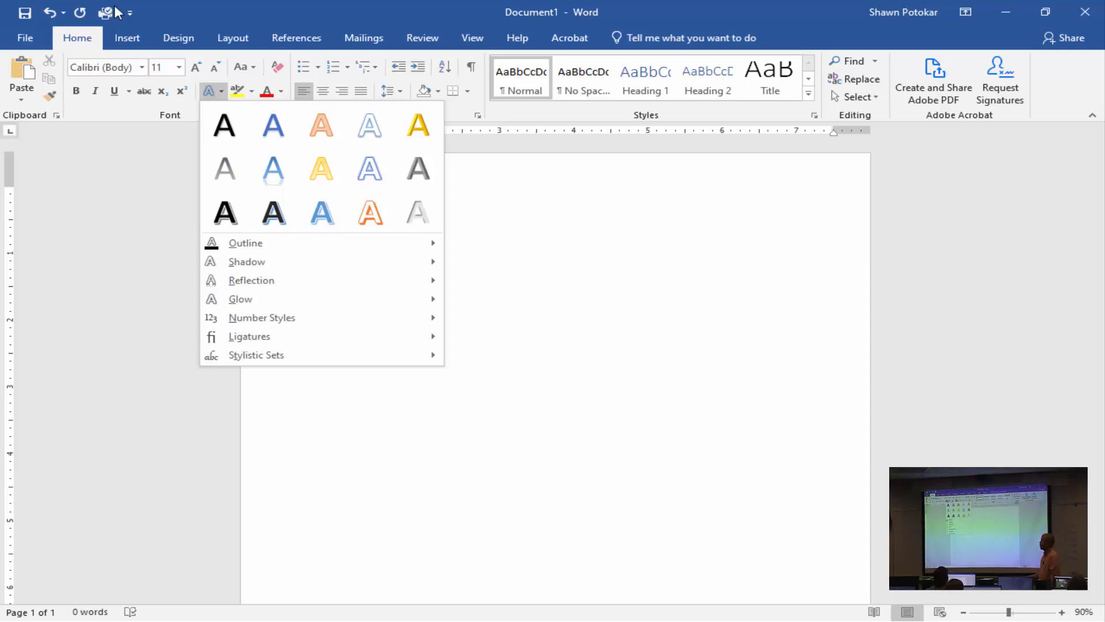
pyautogui.click(134, 36)
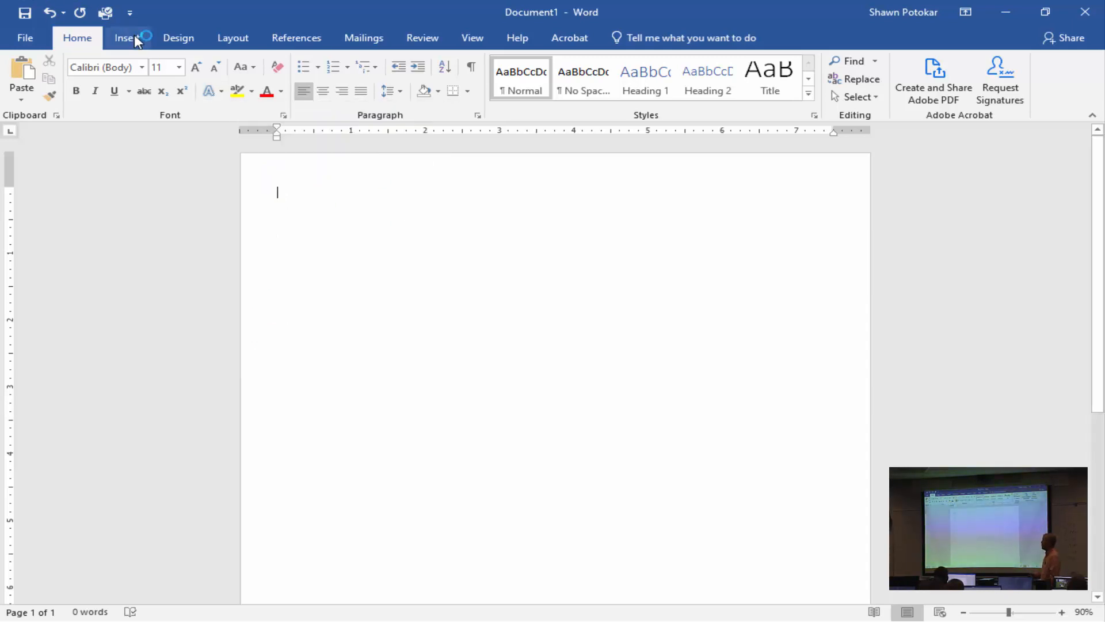
# Insert WordArt in the gold gradient fill style with gold outline, reading "Marvel Cinematic Universe".
pyautogui.click(136, 39)
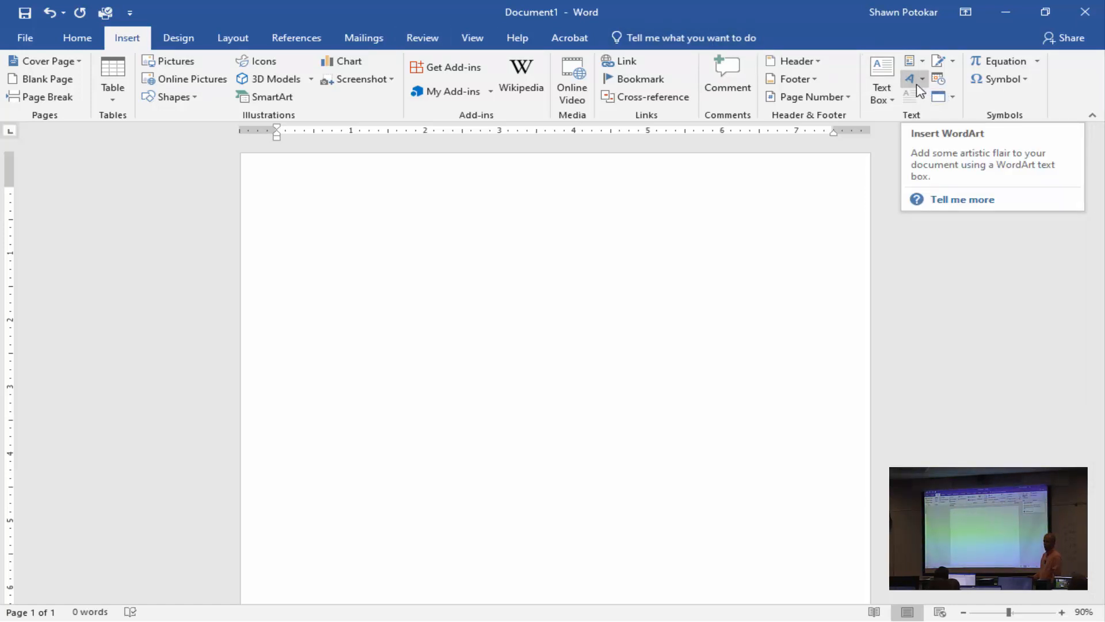
pyautogui.click(919, 80)
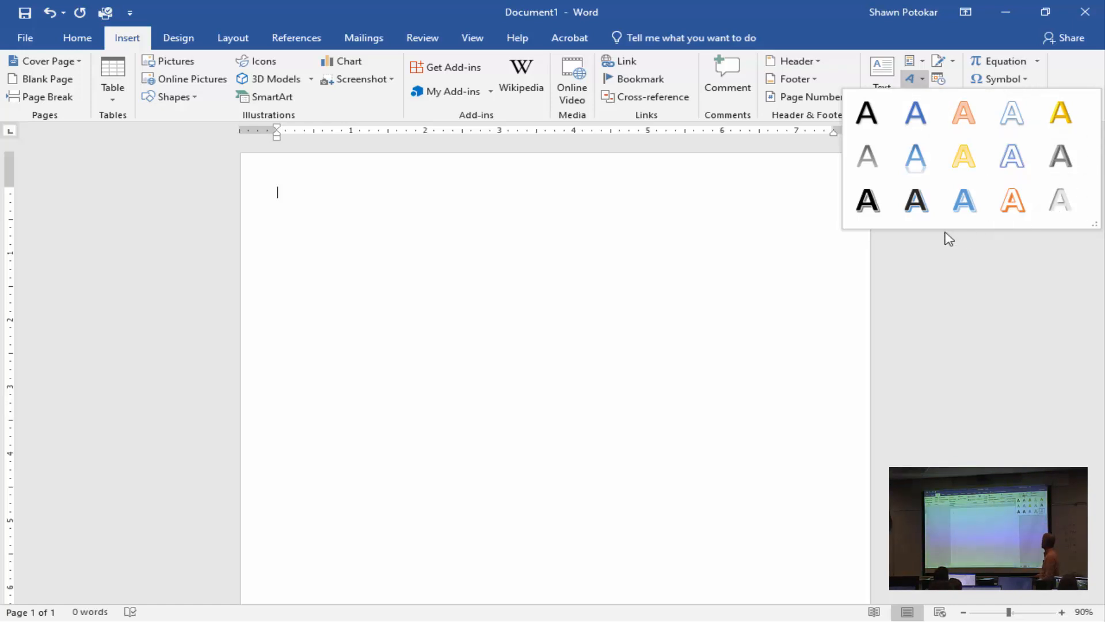
pyautogui.click(966, 151)
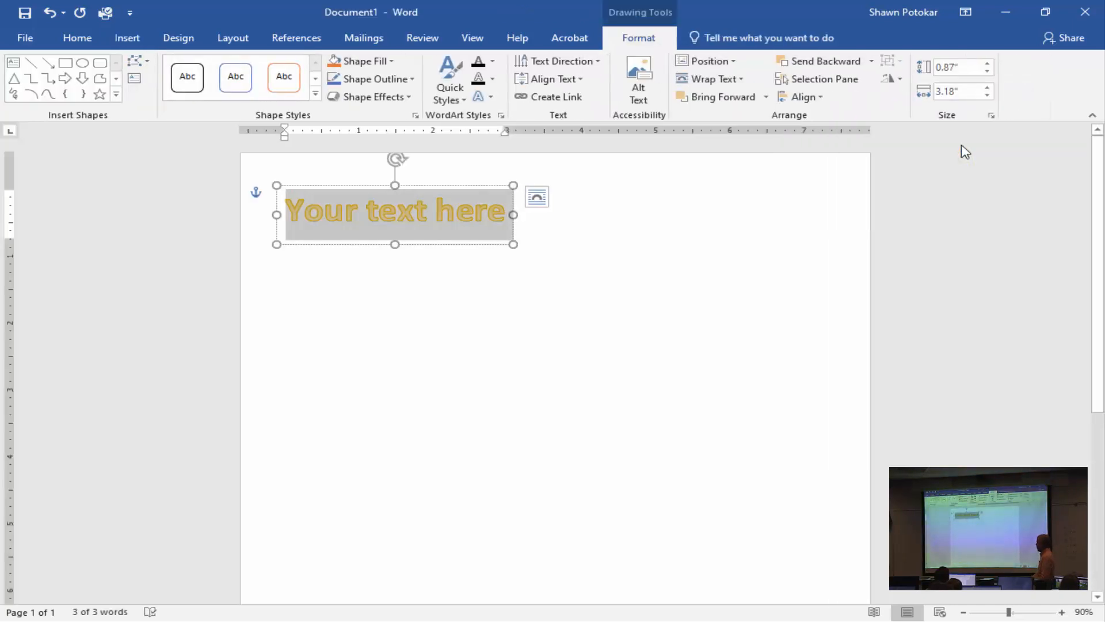
pyautogui.write('M')
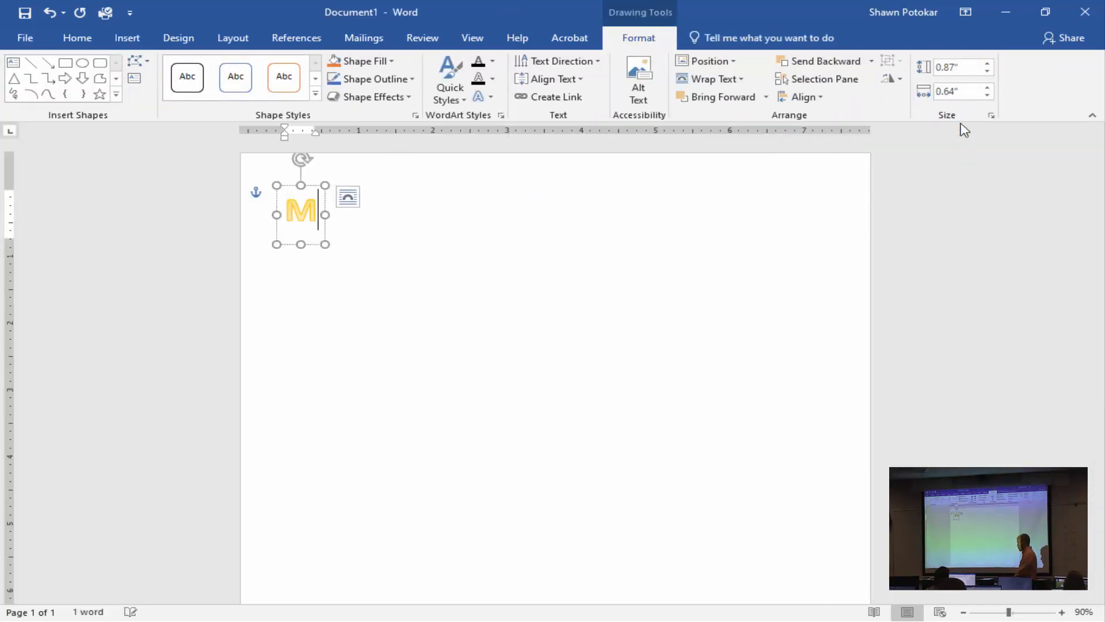
pyautogui.write('arvel Cinem')
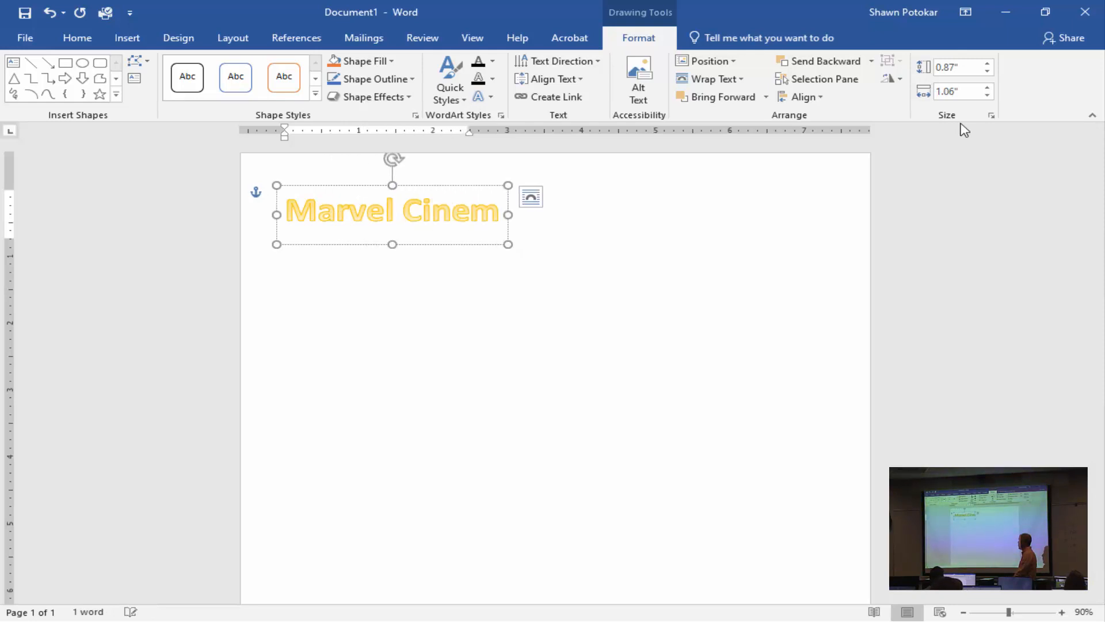
pyautogui.write('atic Universe')
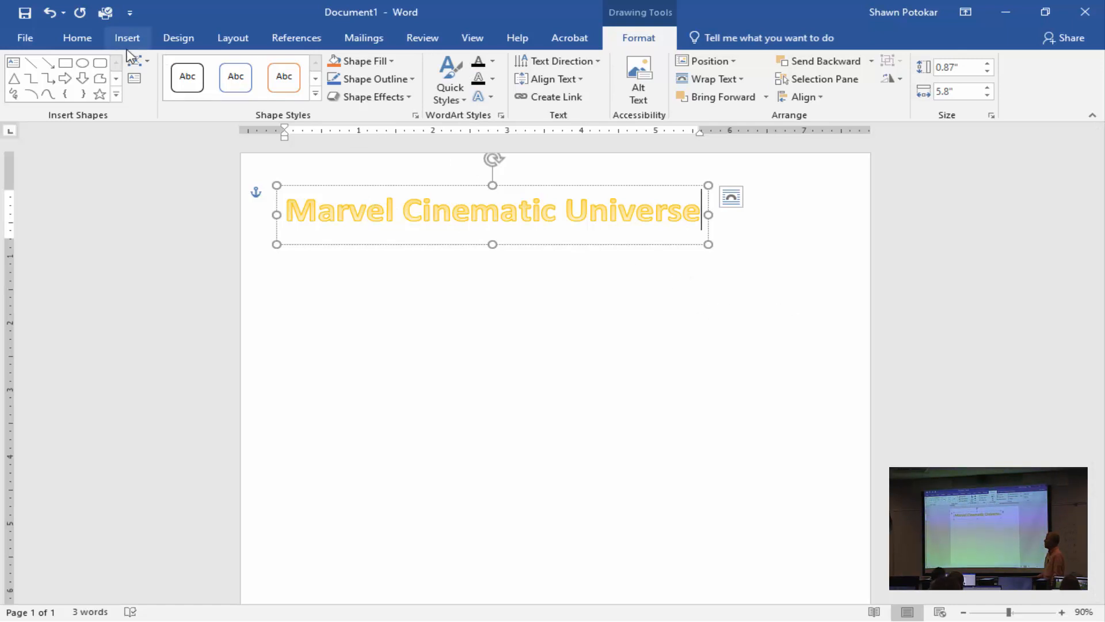
# Widen the title's WordArt box to the right margin so it spans the page, and place the cursor below it.
pyautogui.click(77, 39)
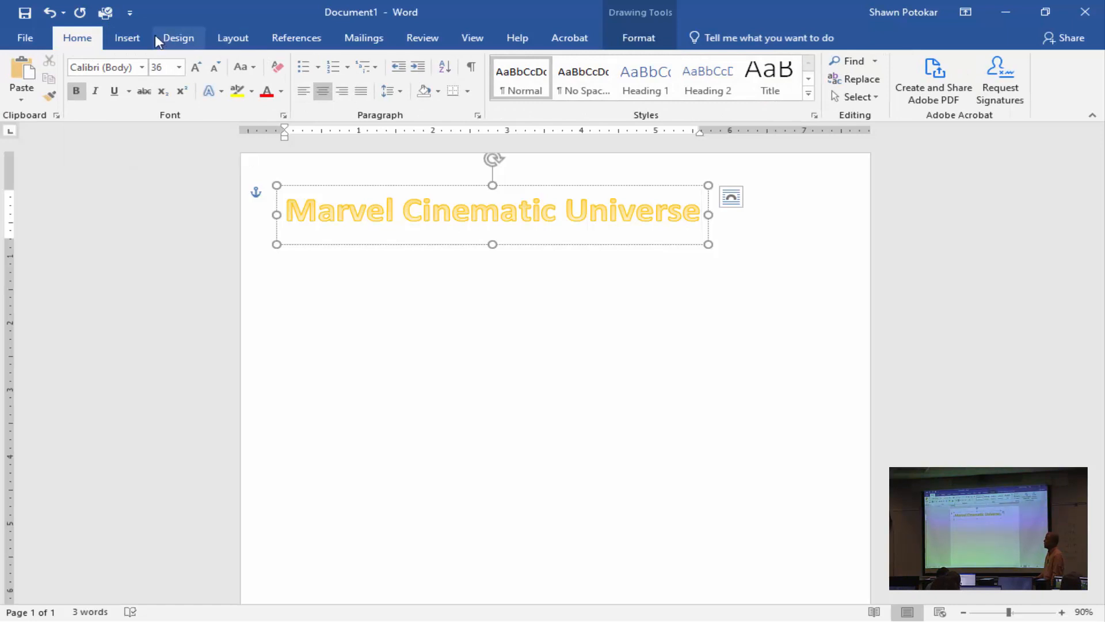
pyautogui.click(125, 38)
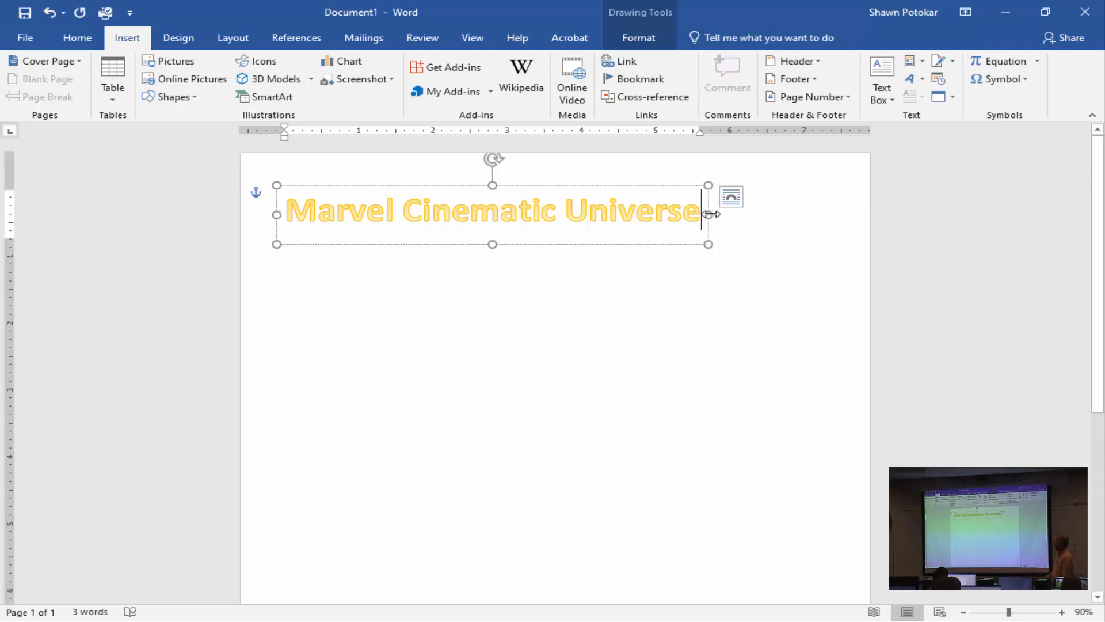
pyautogui.moveTo(709, 212); pyautogui.dragTo(835, 214)
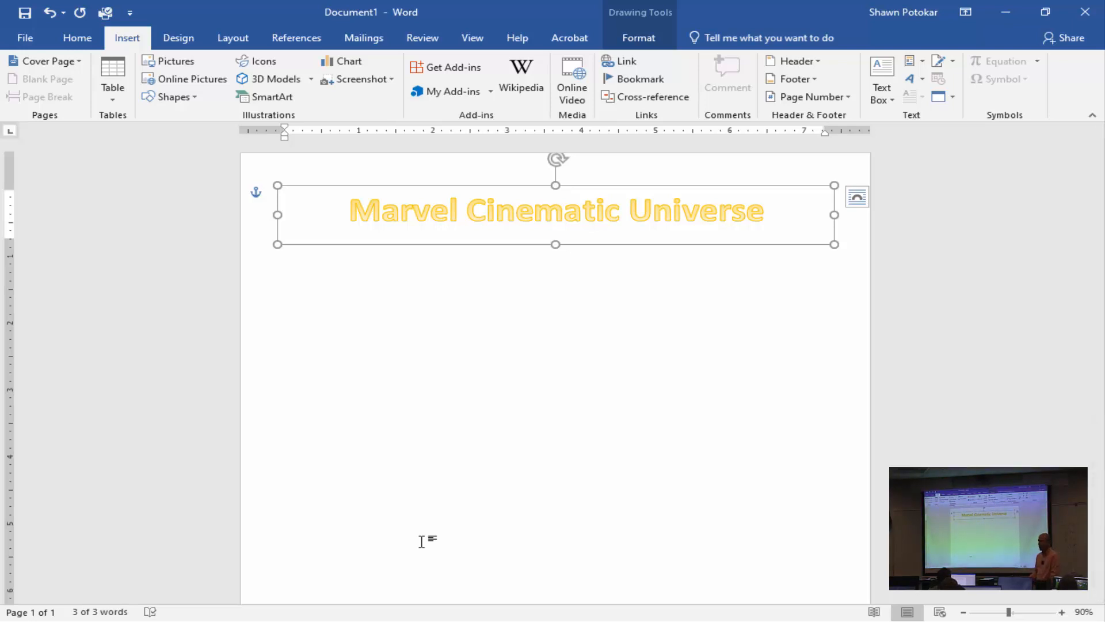
pyautogui.click(281, 269)
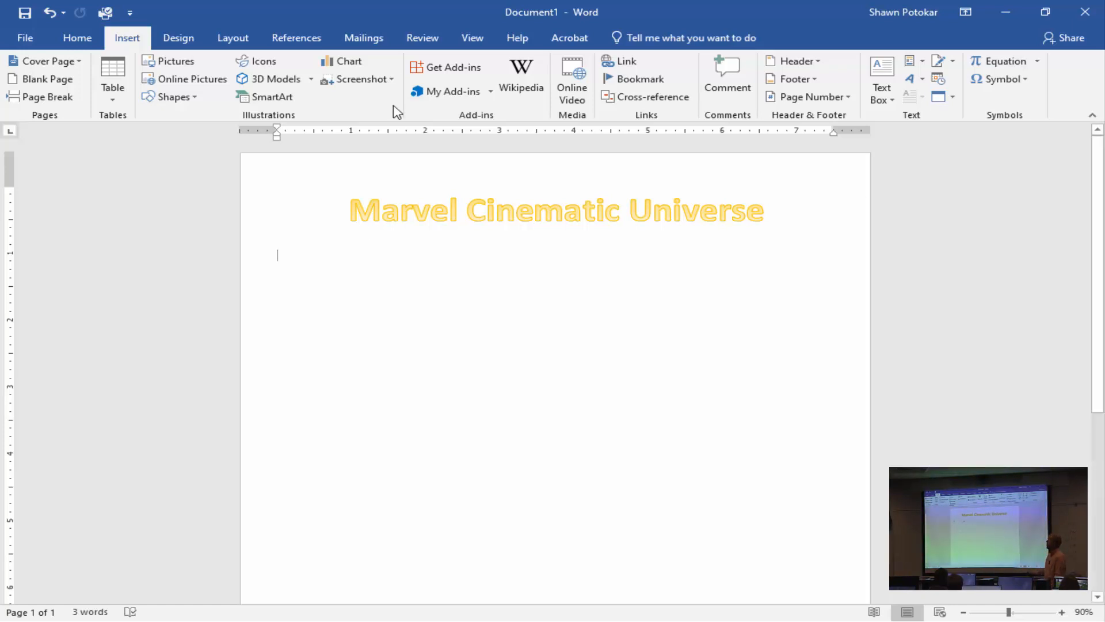
# Switch to the browser and open the CLASS DEMO START FILE from the 2.6 High School Newsletter assignment's resources.
pyautogui.moveTo(402, 9); pyautogui.dragTo(459, 108)
pyautogui.click(440, 24)
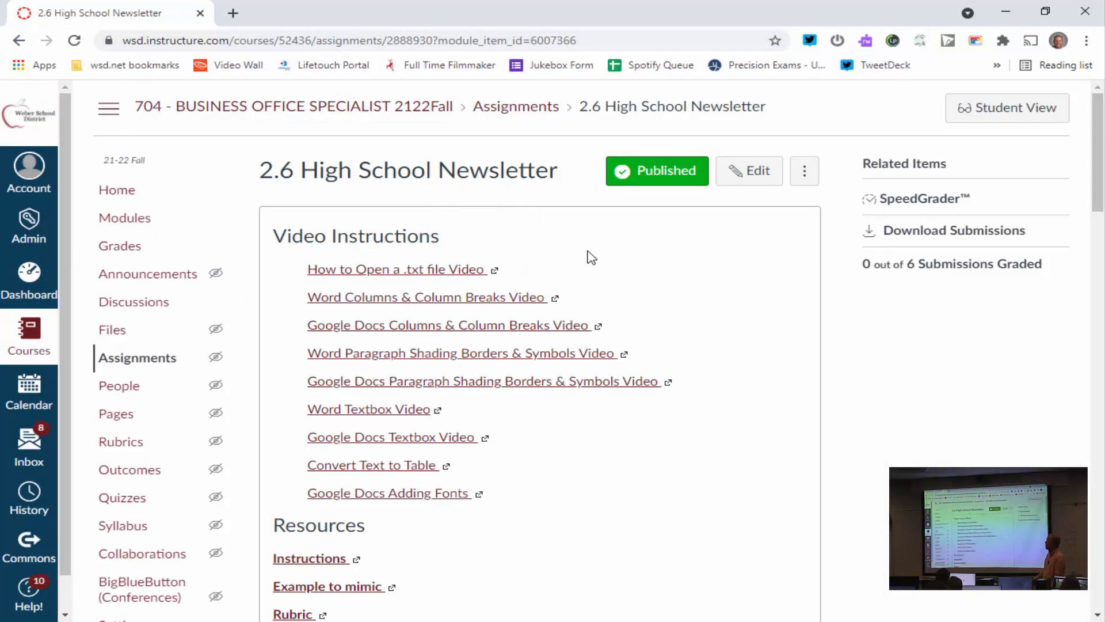
pyautogui.scroll(-4, 588, 257)
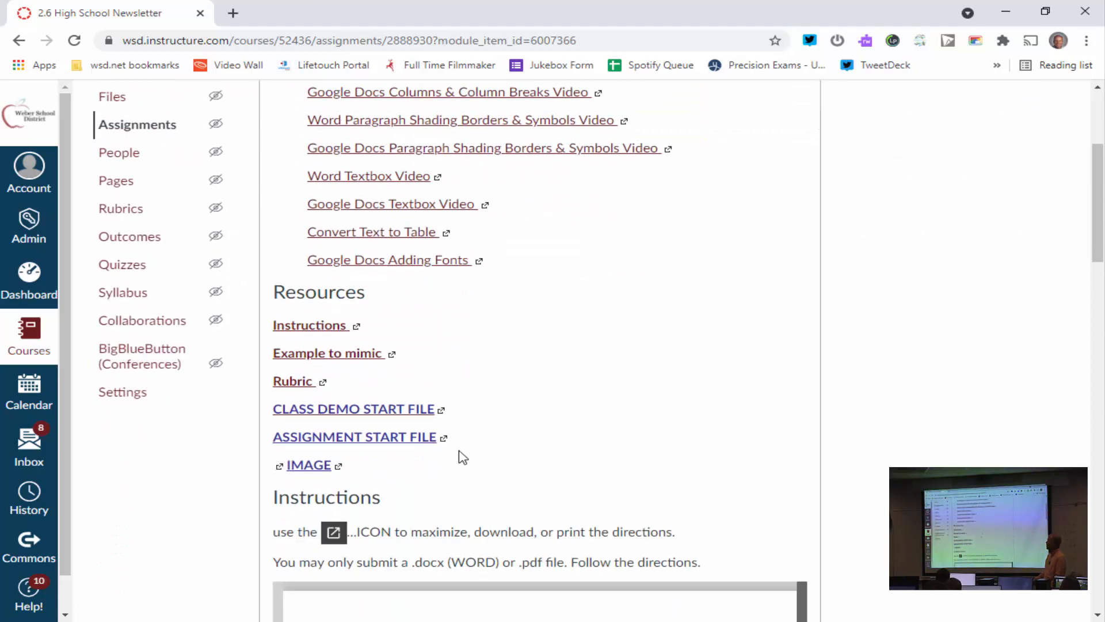
pyautogui.click(353, 409)
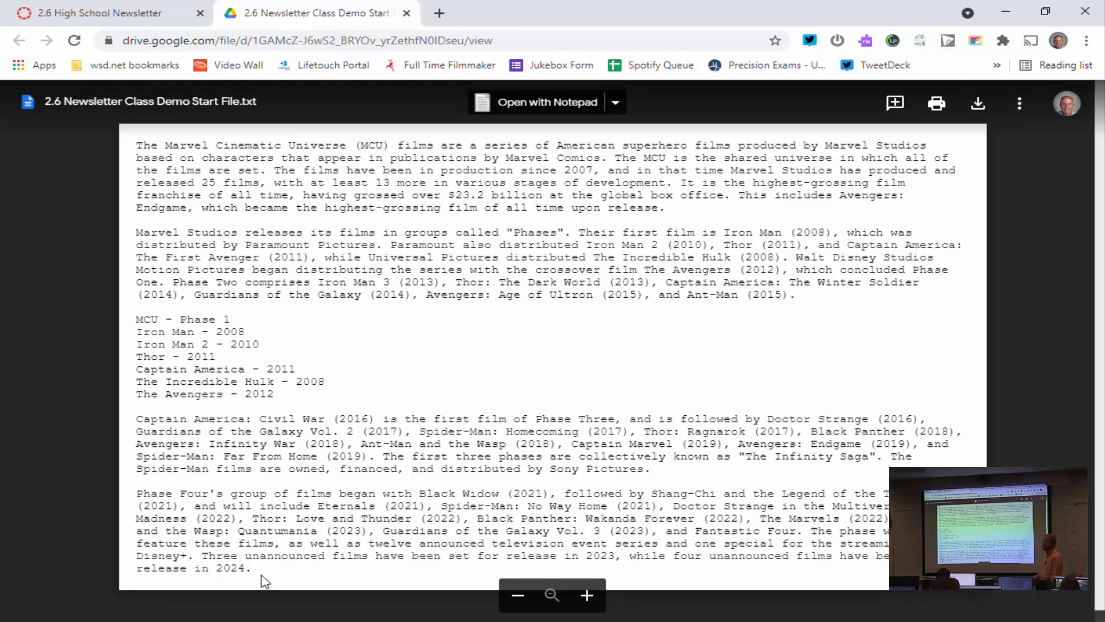
# Copy the full text of the class demo start file and paste it below the title in the Word document.
pyautogui.moveTo(257, 571); pyautogui.dragTo(140, 144)
pyautogui.click(140, 145)
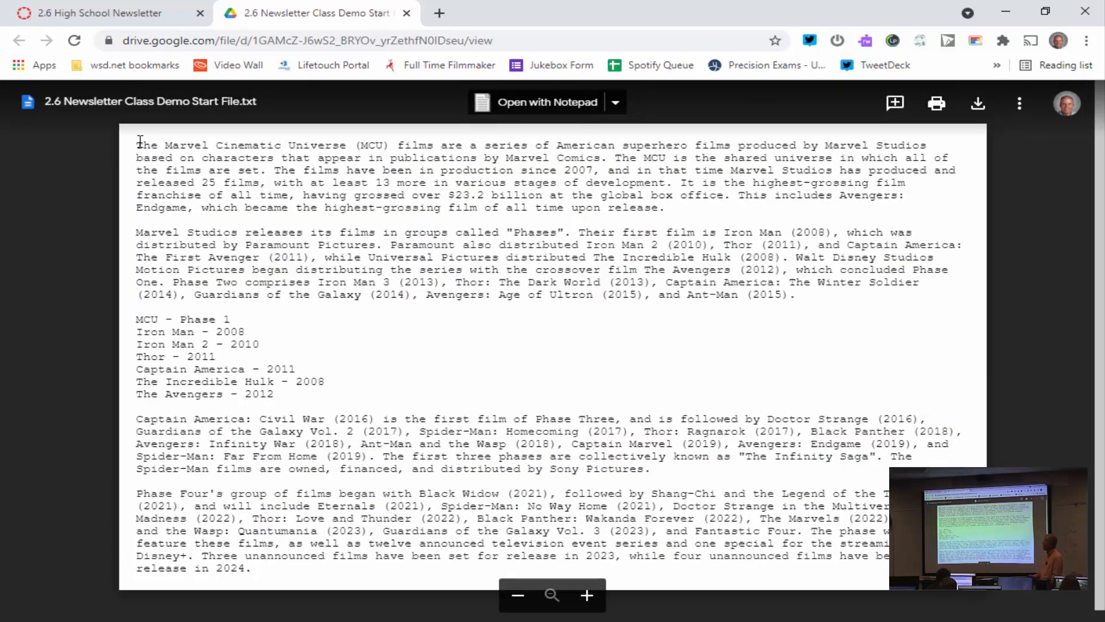
pyautogui.moveTo(136, 147); pyautogui.dragTo(315, 570)
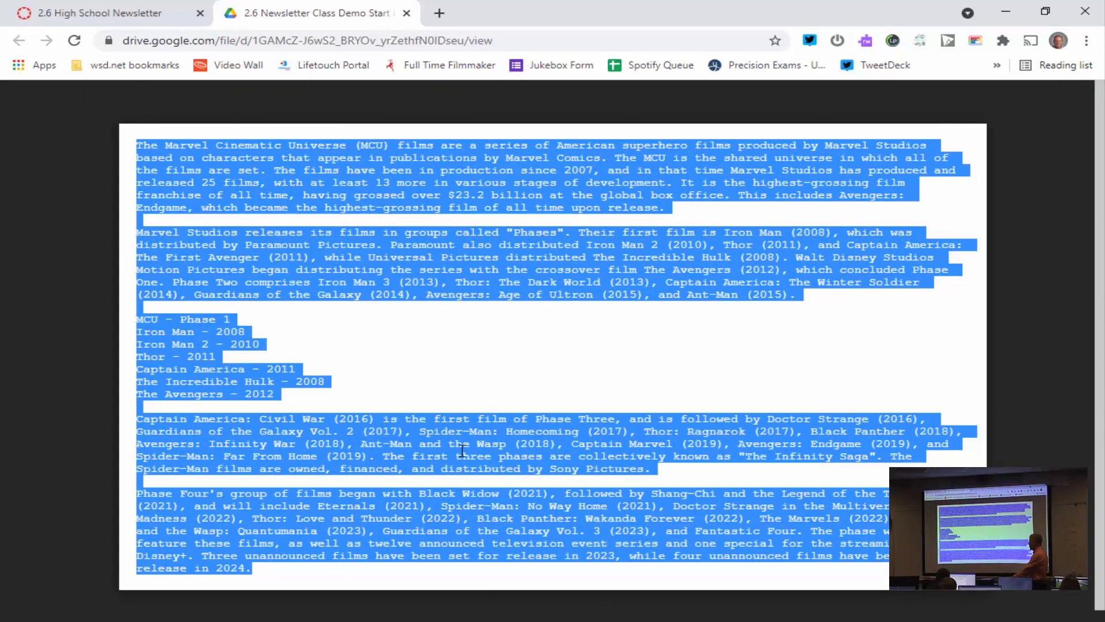
pyautogui.doubleClick(591, 16)
pyautogui.moveTo(595, 81); pyautogui.dragTo(620, 117)
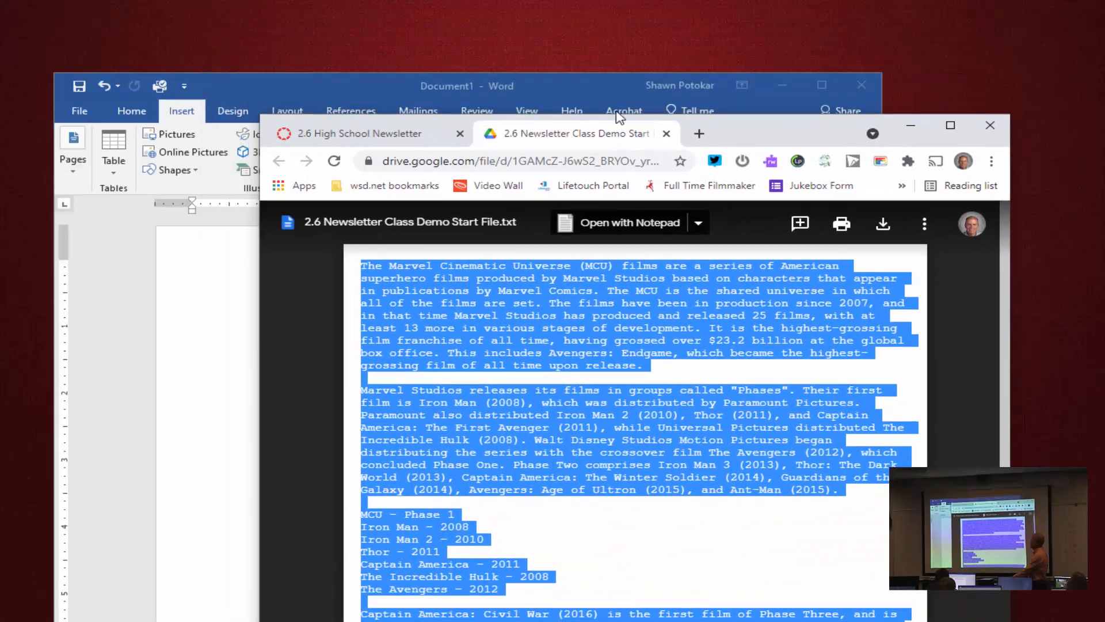
pyautogui.moveTo(564, 90); pyautogui.dragTo(599, 12)
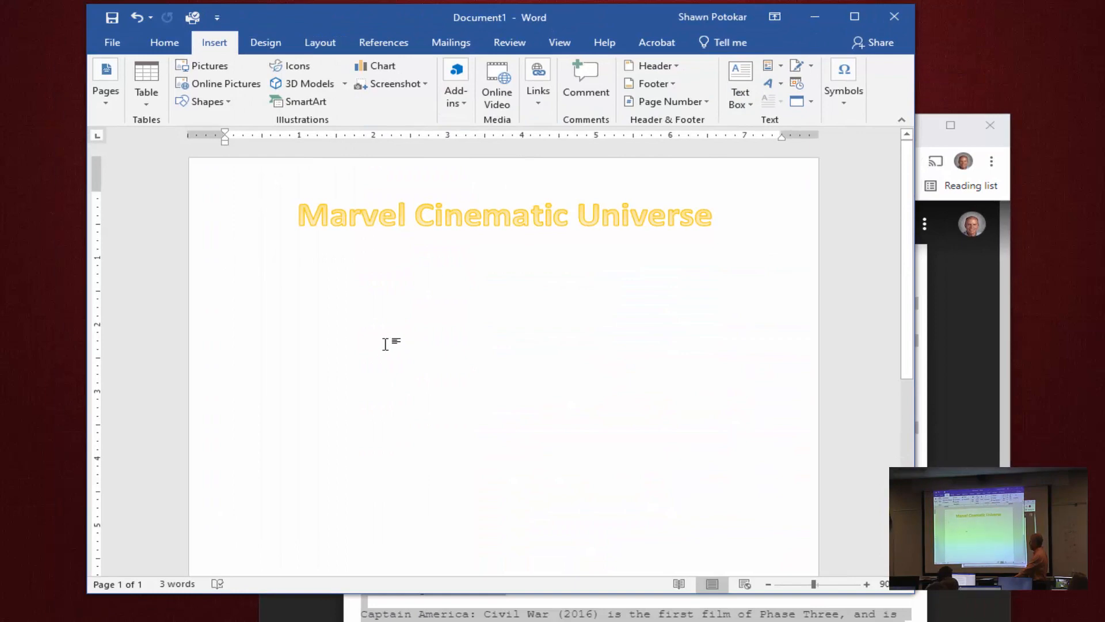
pyautogui.hotkey('ctrl', 'v')
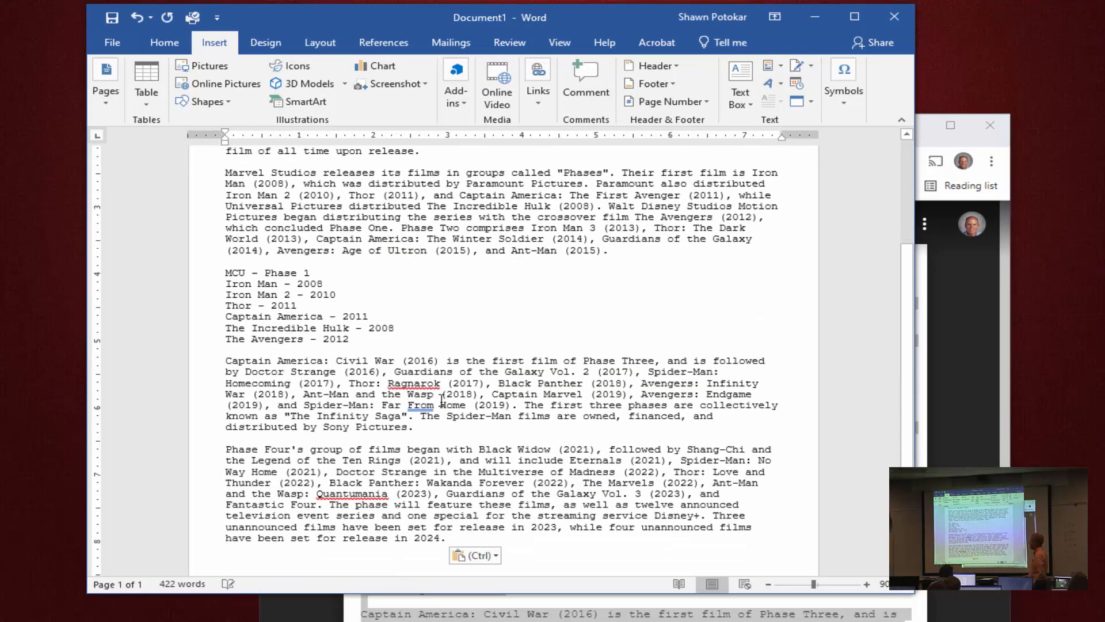
# Format all the body text below the title as two equal-width columns with 0.5" spacing and a line between.
pyautogui.scroll(5, 575, 479)
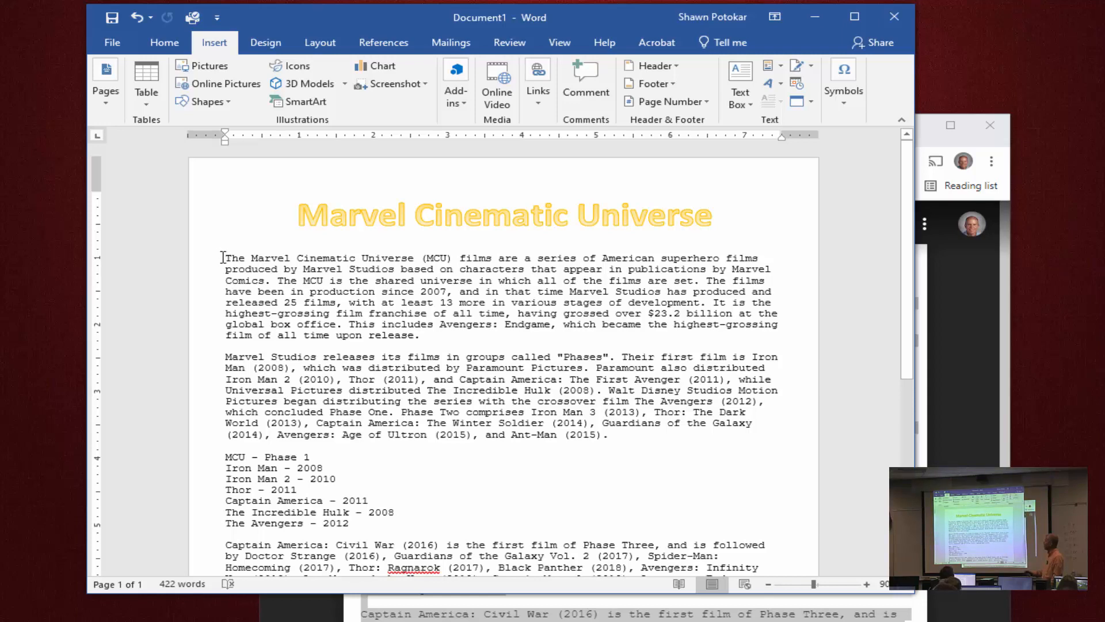
pyautogui.moveTo(223, 258); pyautogui.dragTo(464, 389)
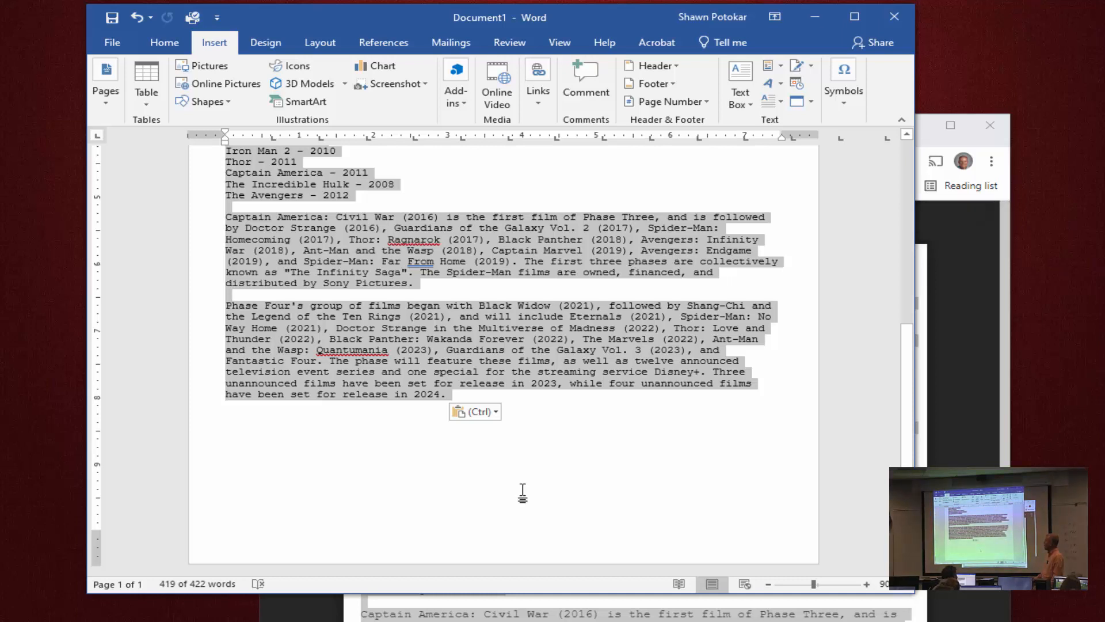
pyautogui.click(314, 42)
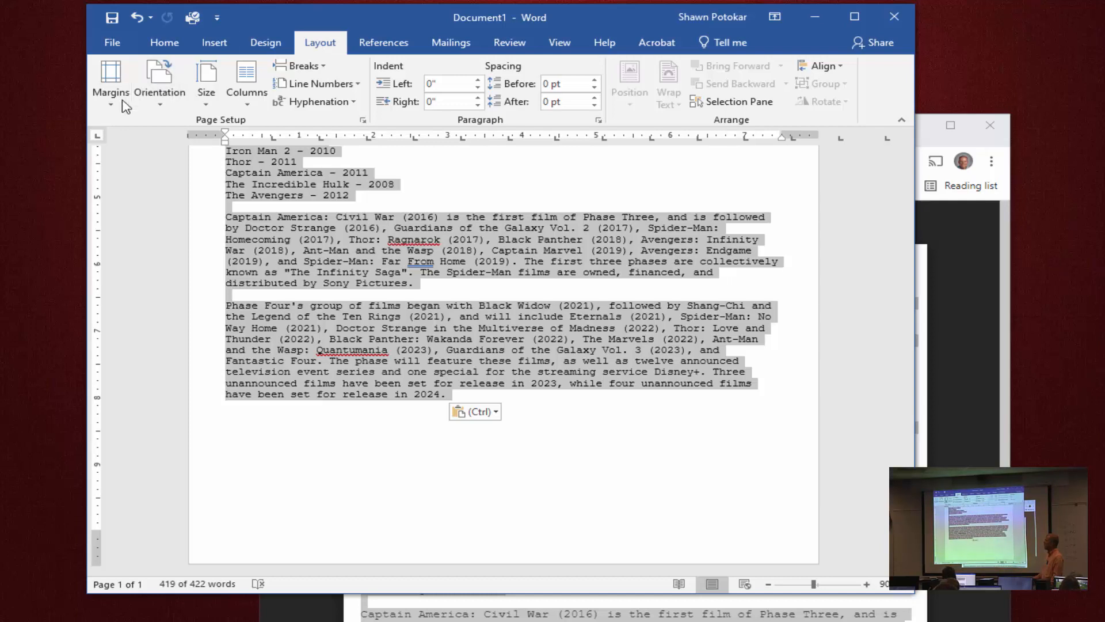
pyautogui.click(247, 98)
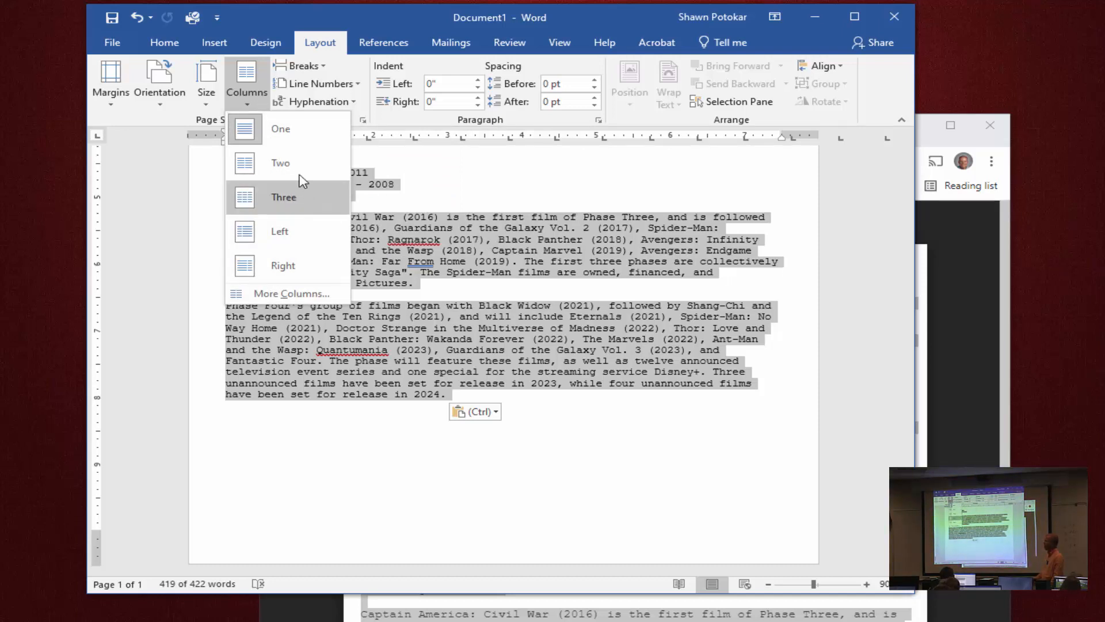
pyautogui.click(300, 294)
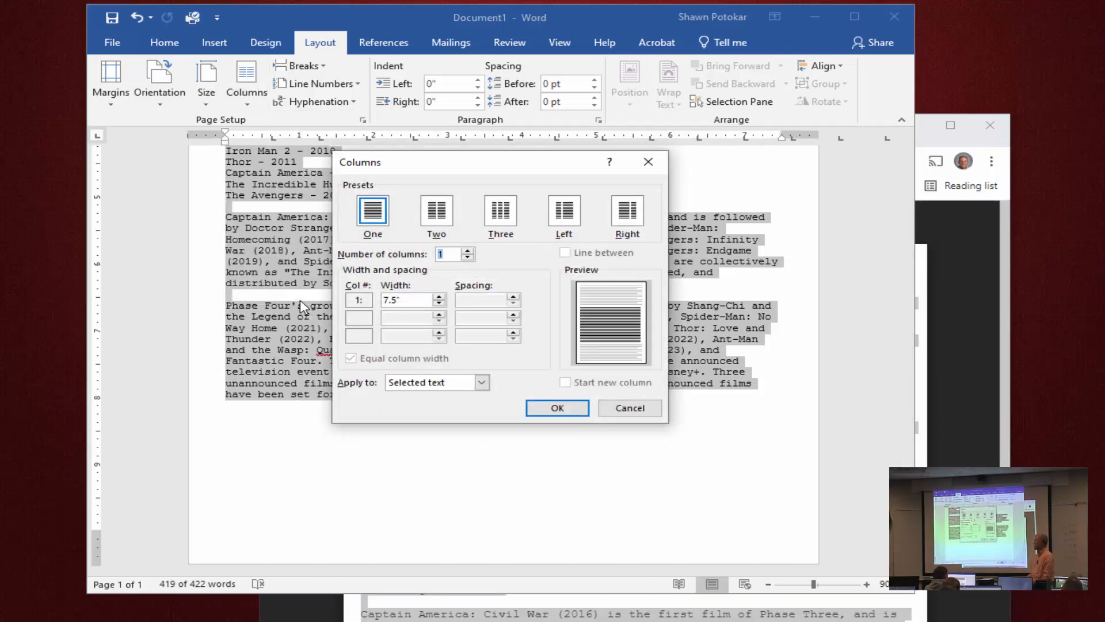
pyautogui.click(433, 221)
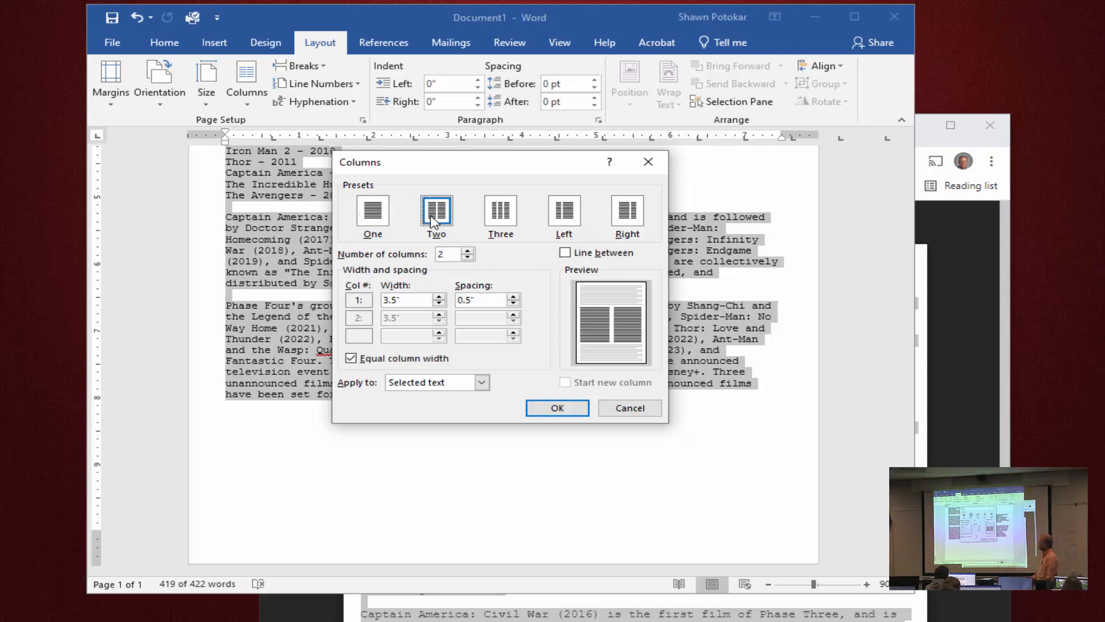
pyautogui.click(572, 256)
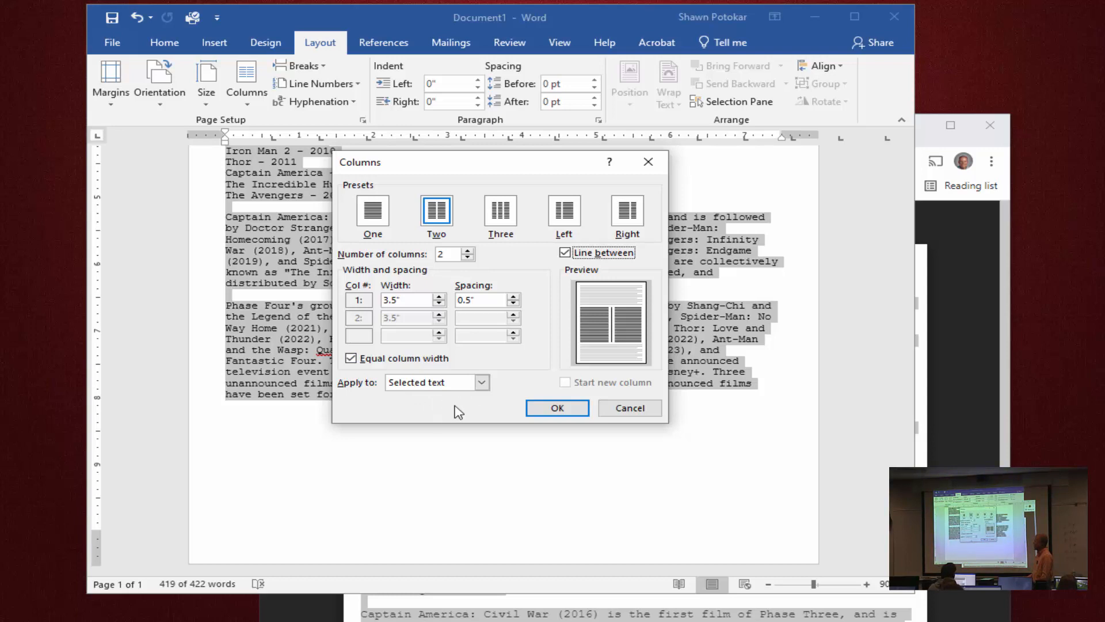
pyautogui.click(561, 409)
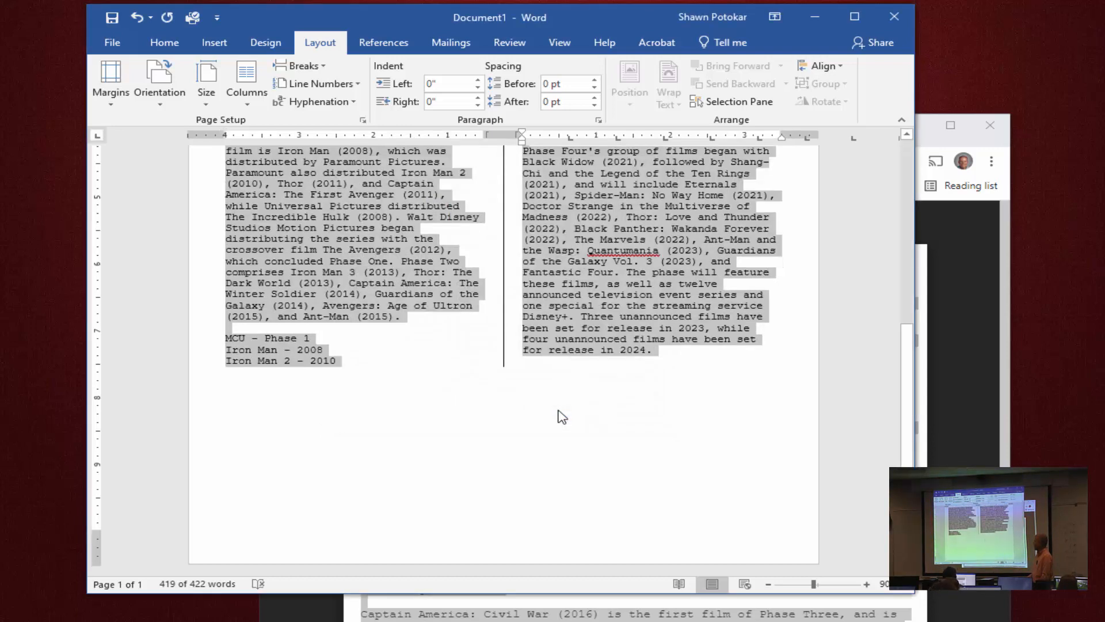
pyautogui.click(559, 410)
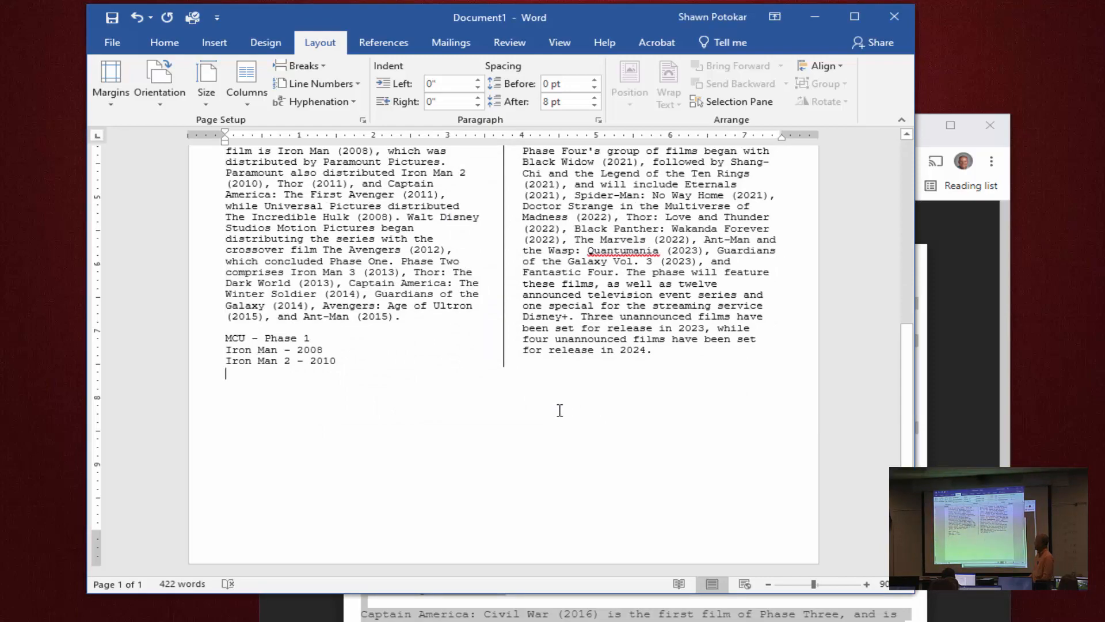
pyautogui.scroll(10, 560, 410)
pyautogui.click(559, 410)
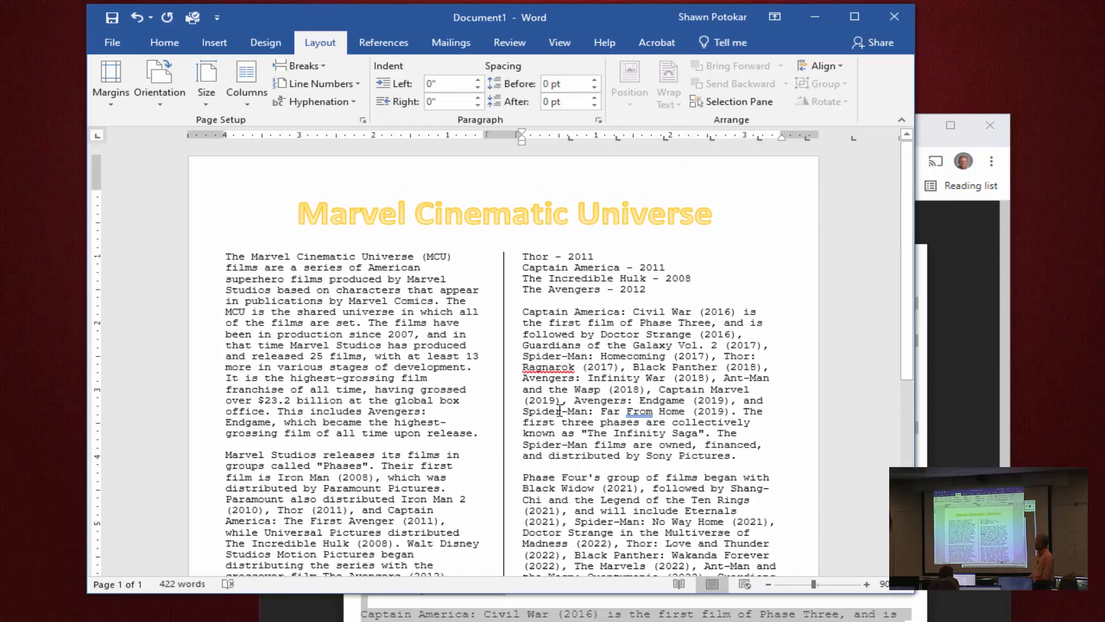
# Insert a column break before the "MCU – Phase 1" list so it starts in the second column.
pyautogui.scroll(-4, 560, 410)
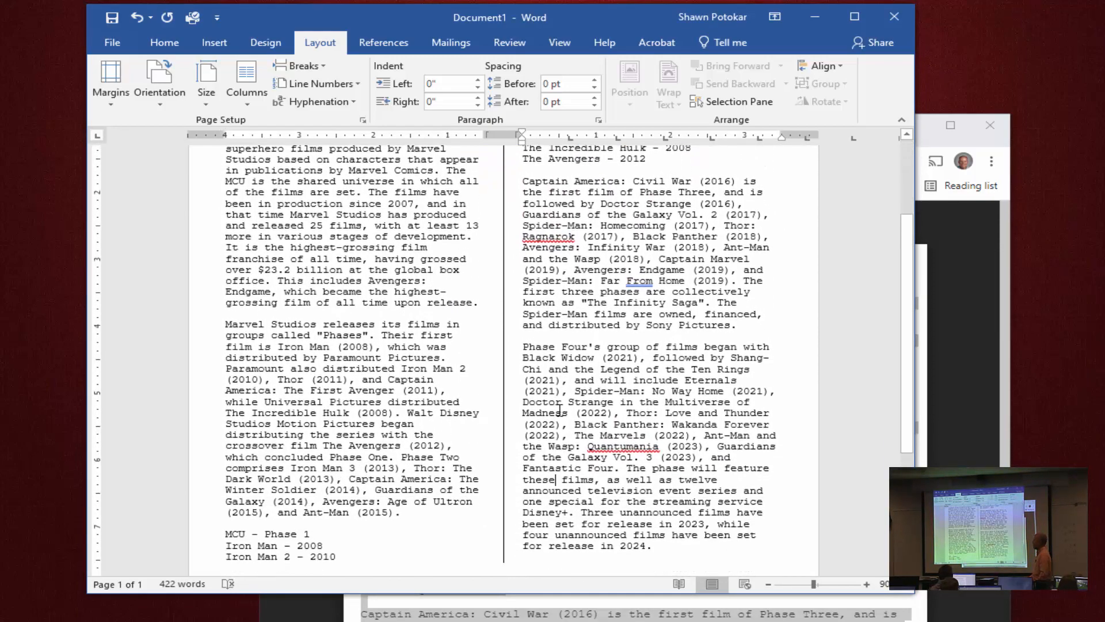
pyautogui.scroll(-1, 559, 410)
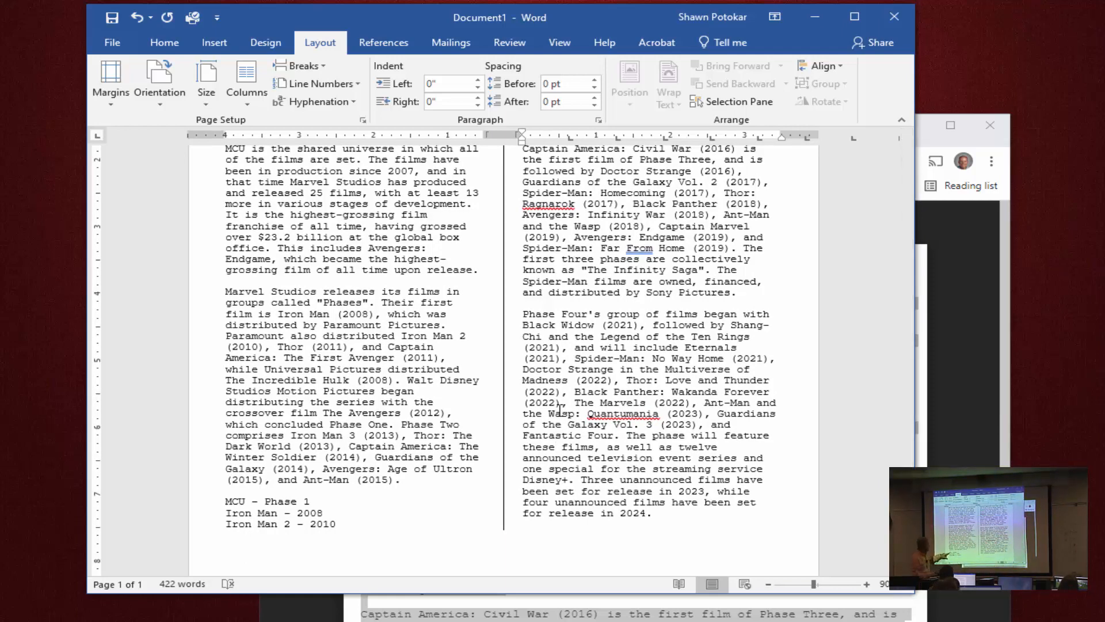
pyautogui.scroll(3, 492, 491)
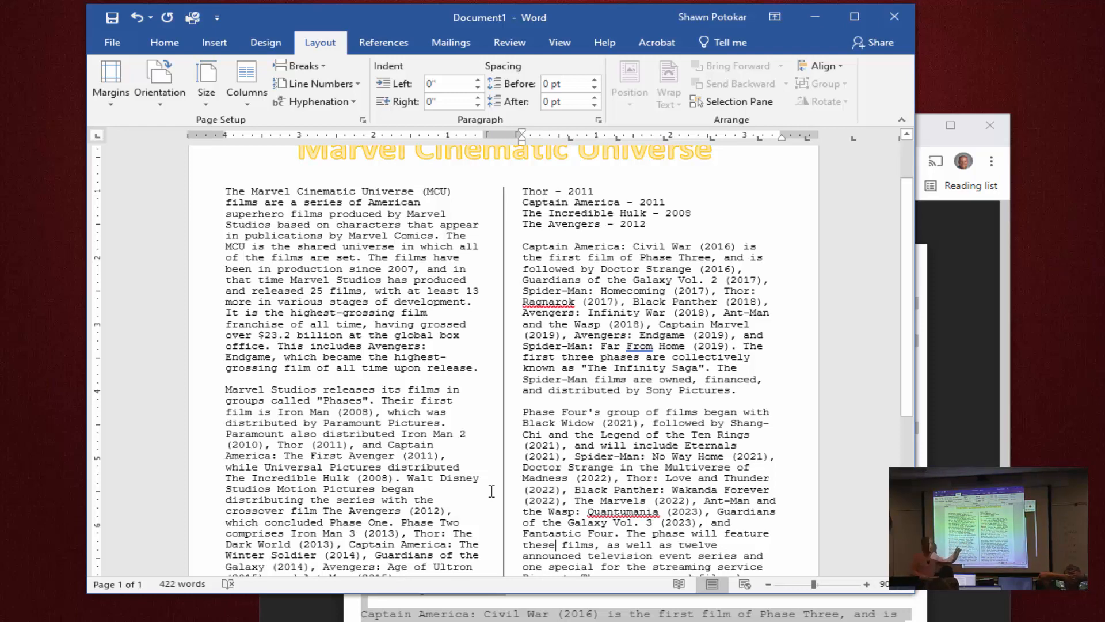
pyautogui.scroll(-4, 492, 491)
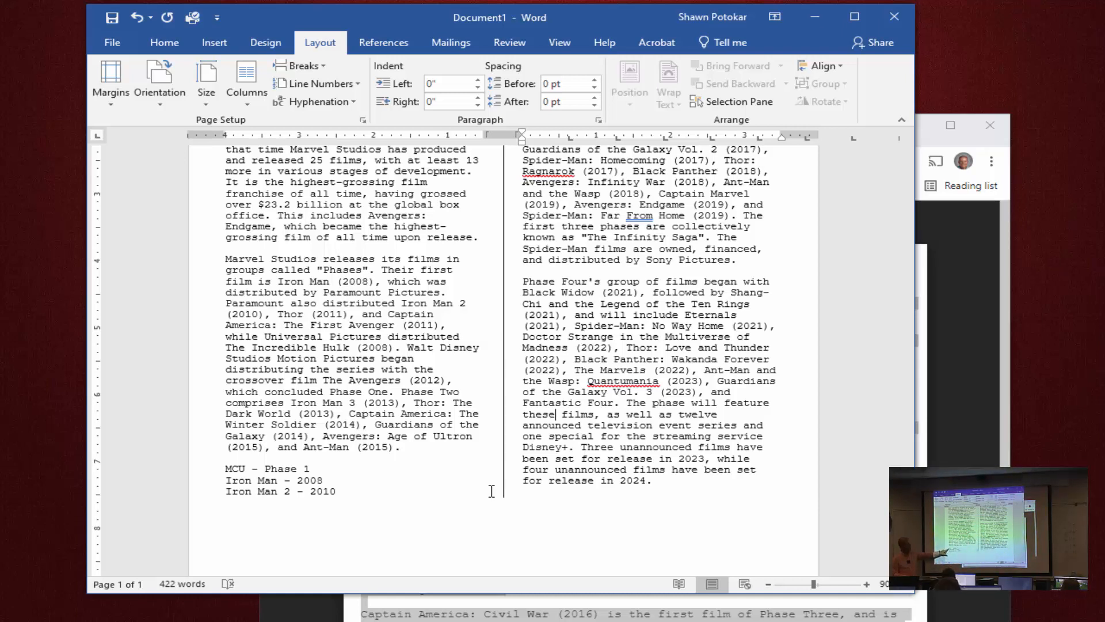
pyautogui.click(223, 472)
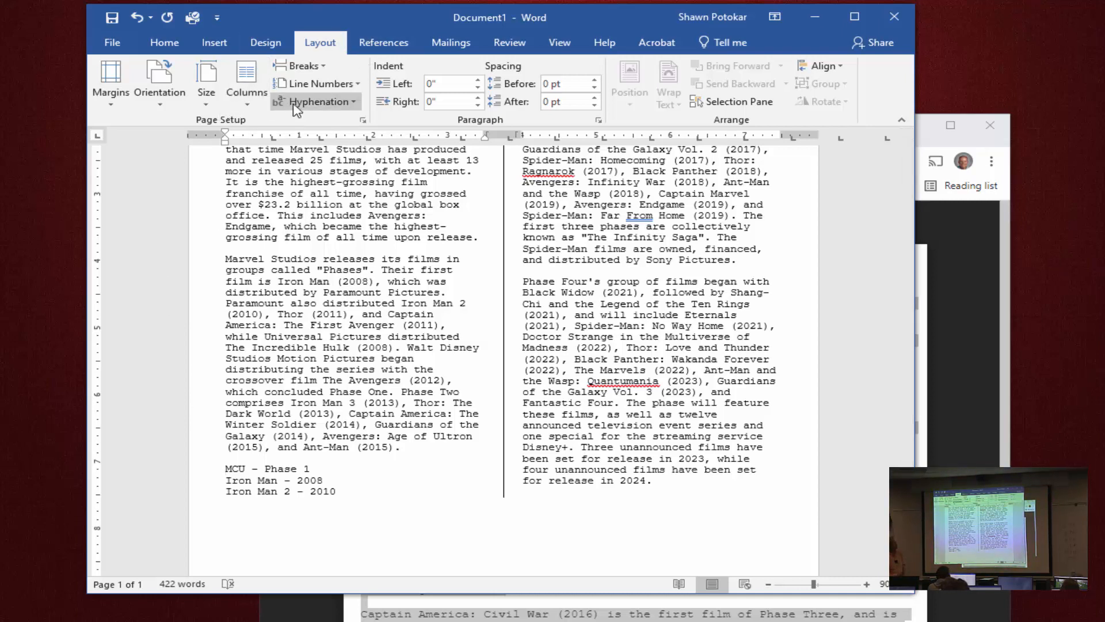
pyautogui.click(324, 68)
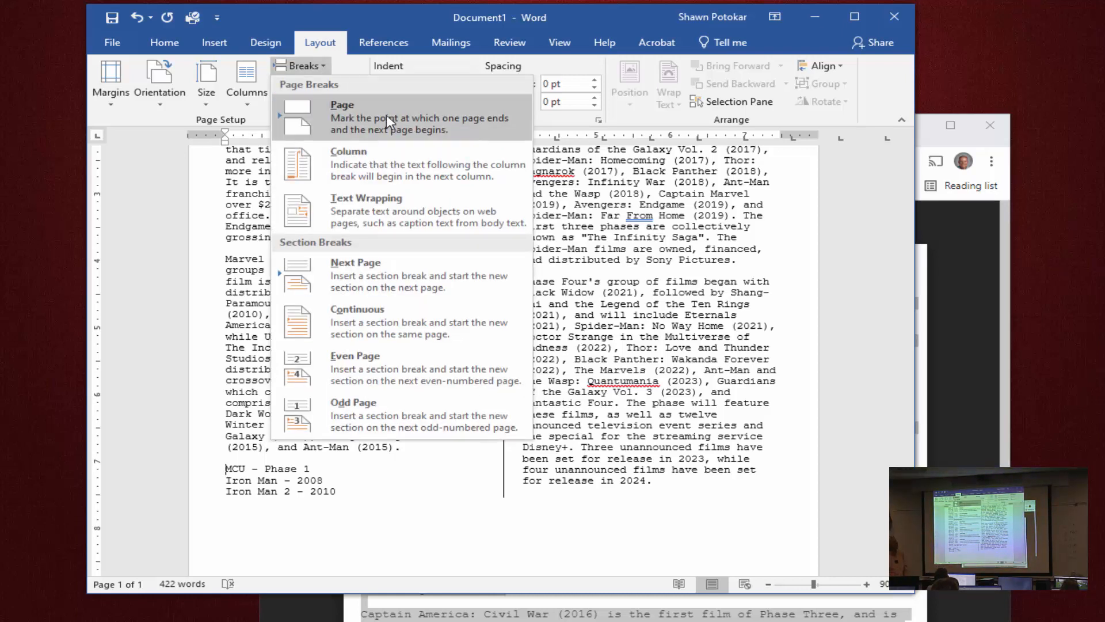
pyautogui.click(371, 171)
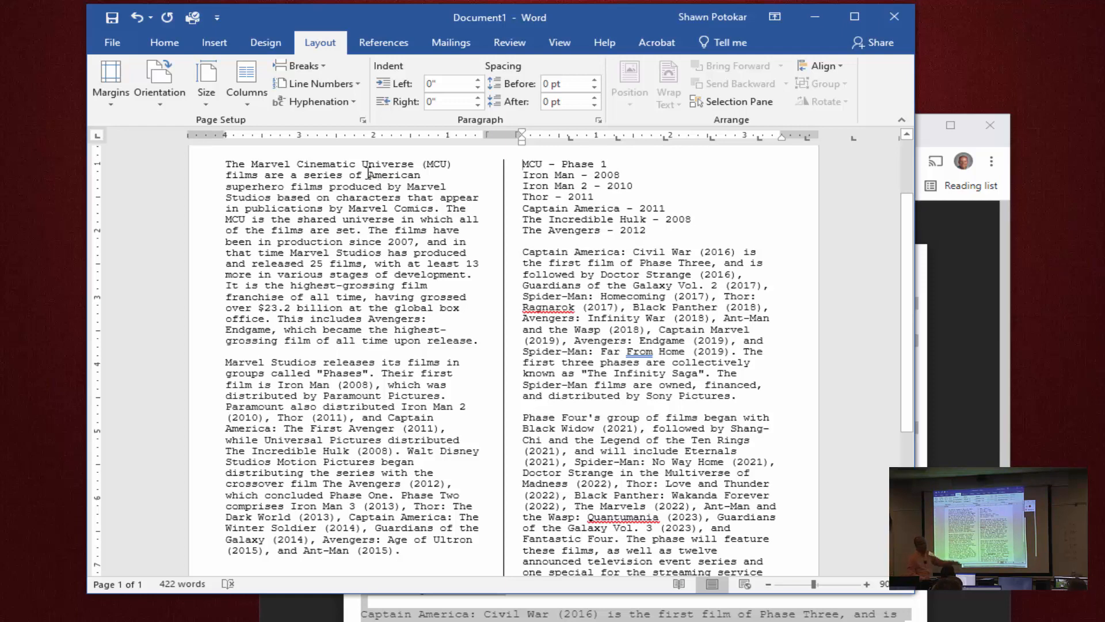
pyautogui.scroll(1, 653, 426)
pyautogui.scroll(2, 652, 426)
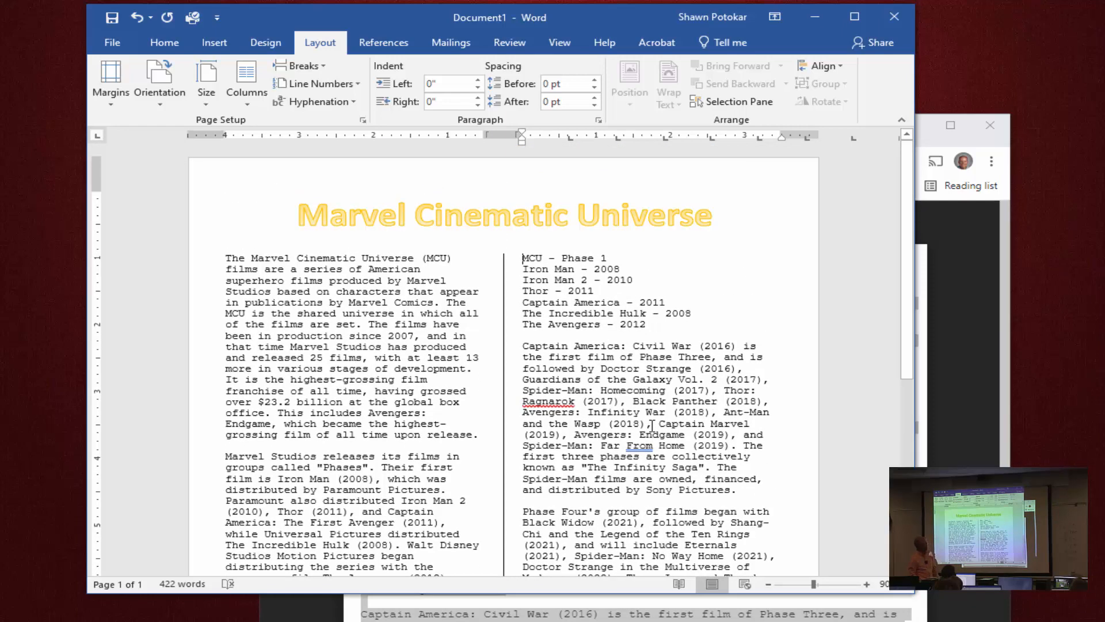
# Shade the whole first body paragraph, about the Marvel Cinematic Universe (MCU), with a light orange theme color.
pyautogui.scroll(-2, 652, 426)
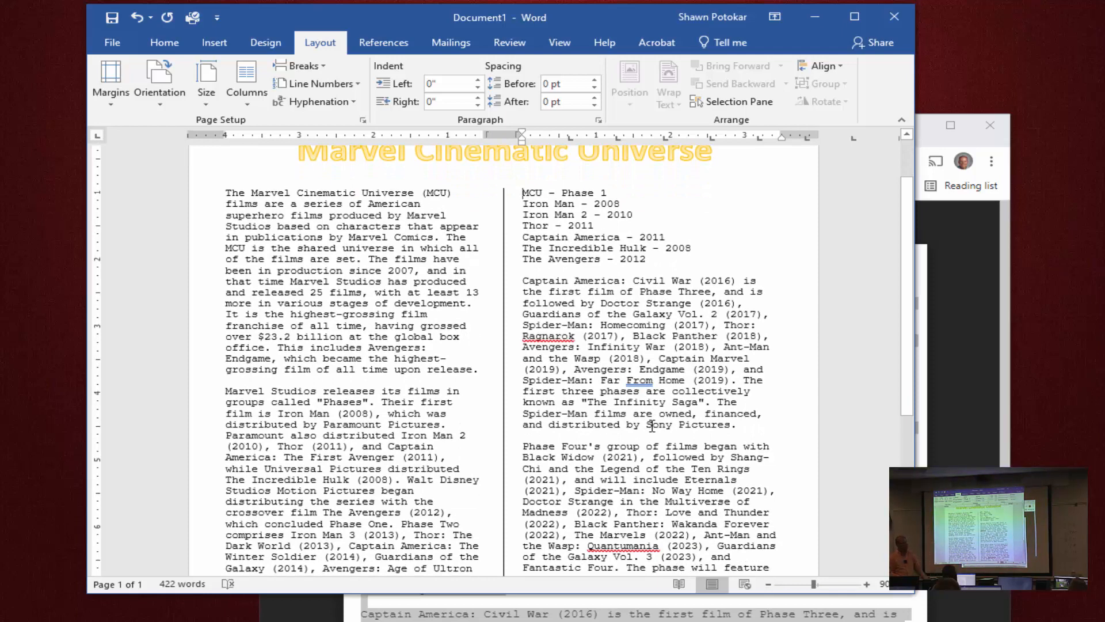
pyautogui.scroll(2, 652, 426)
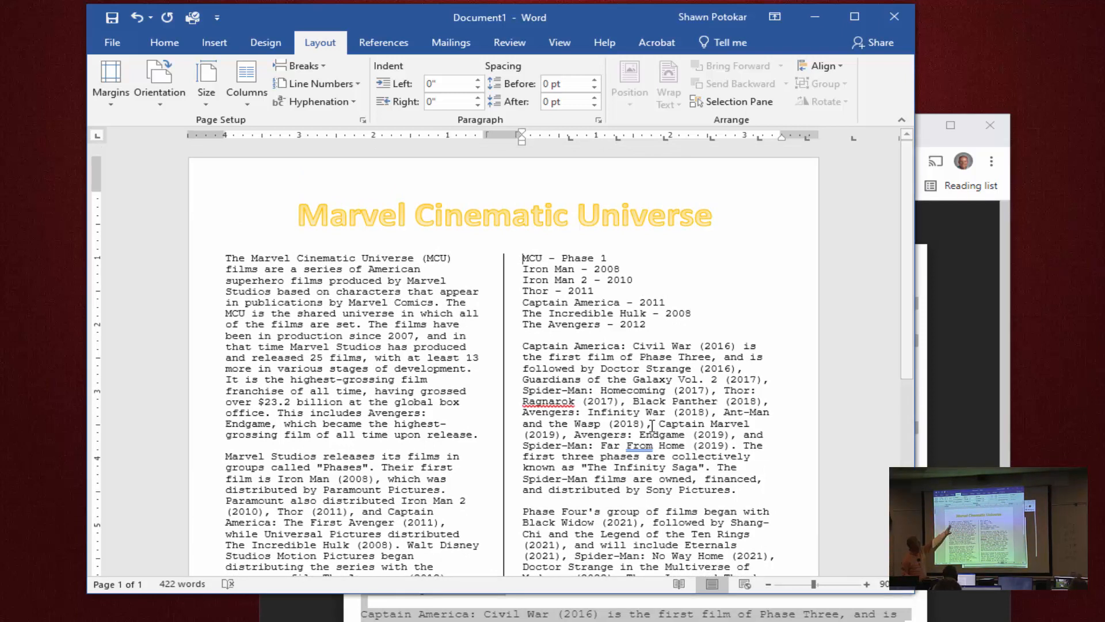
pyautogui.doubleClick(313, 347)
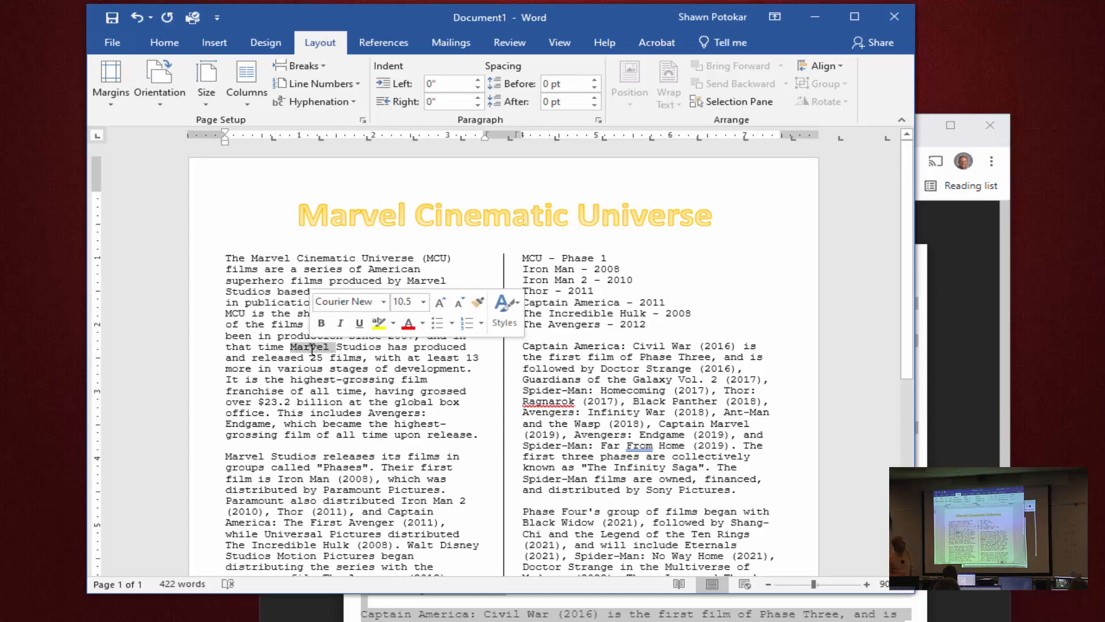
pyautogui.tripleClick(312, 347)
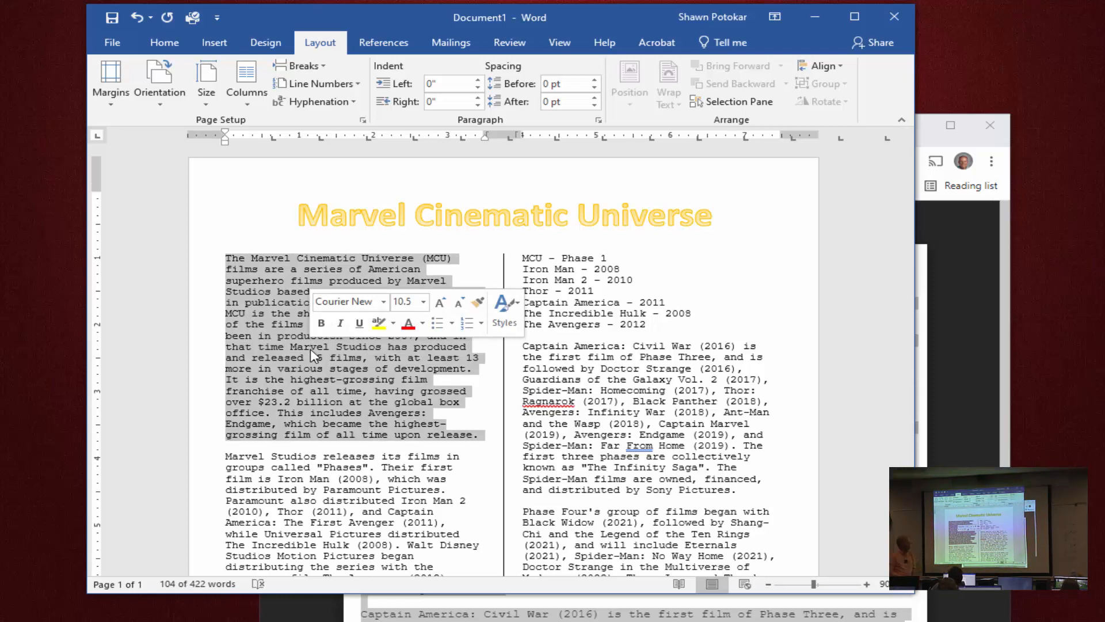
pyautogui.click(164, 43)
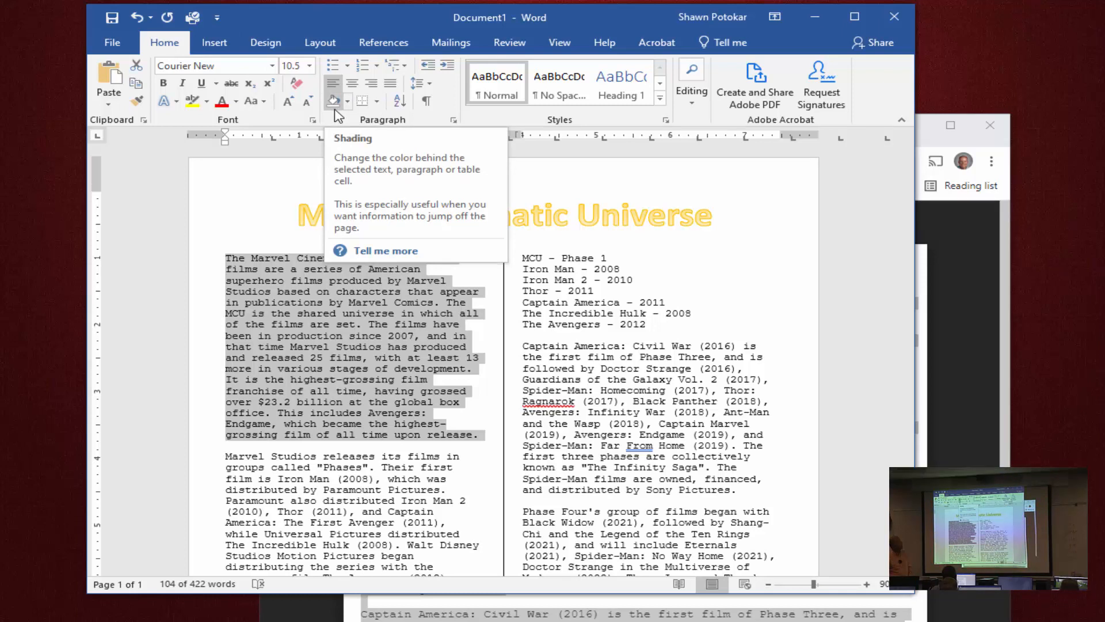
pyautogui.click(348, 102)
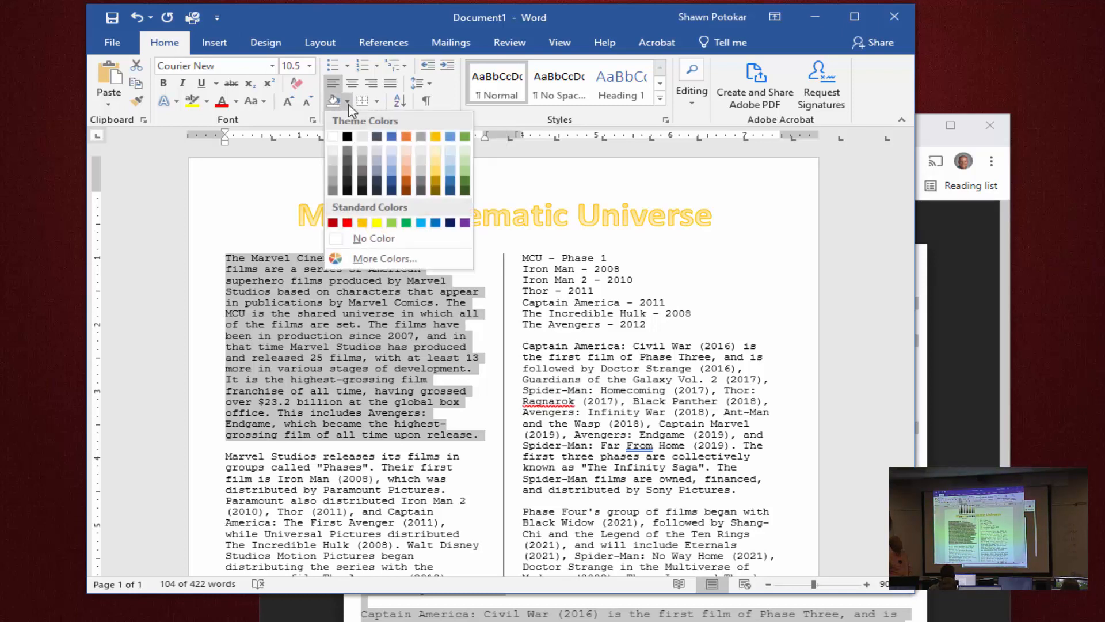
pyautogui.click(405, 163)
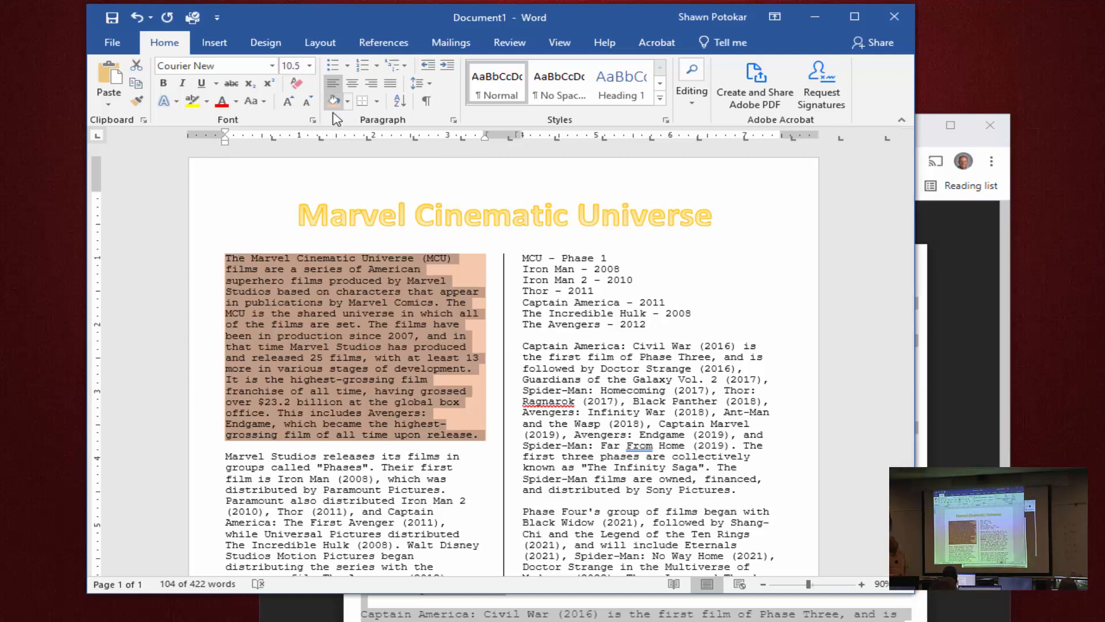
# Set up a Shadow border with the triple-line style for the shaded paragraph in Borders and Shading.
pyautogui.click(378, 103)
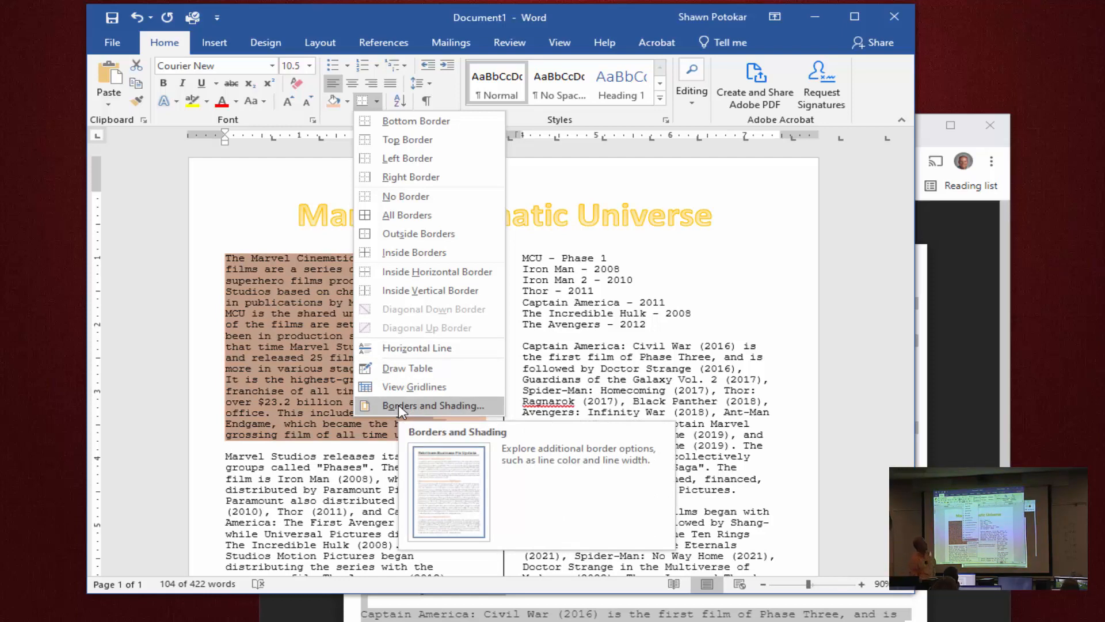
pyautogui.click(399, 404)
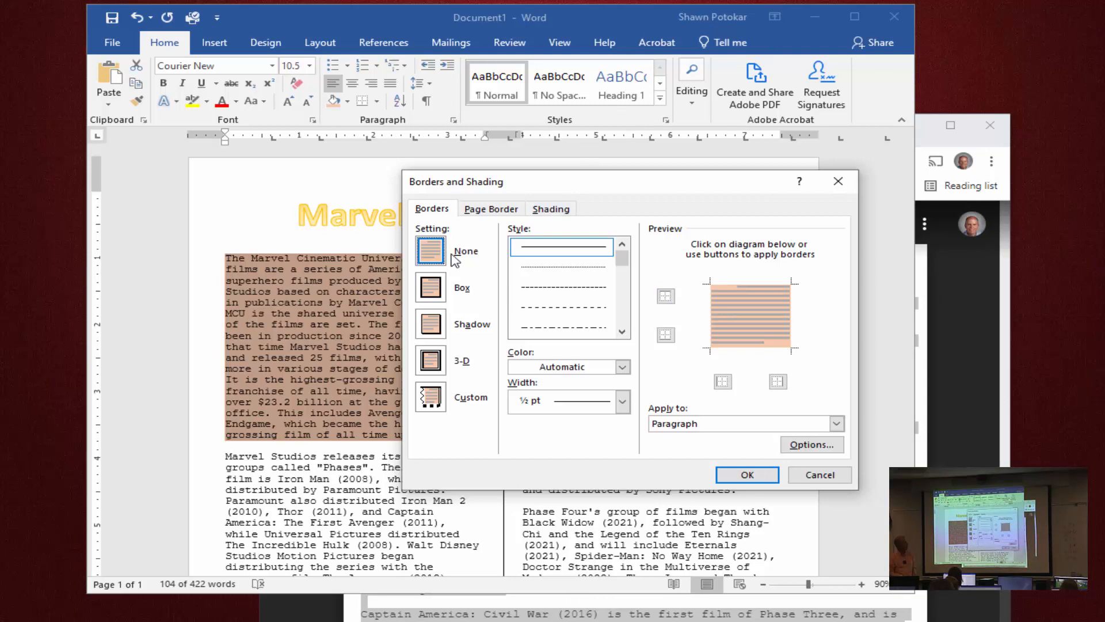
pyautogui.click(433, 331)
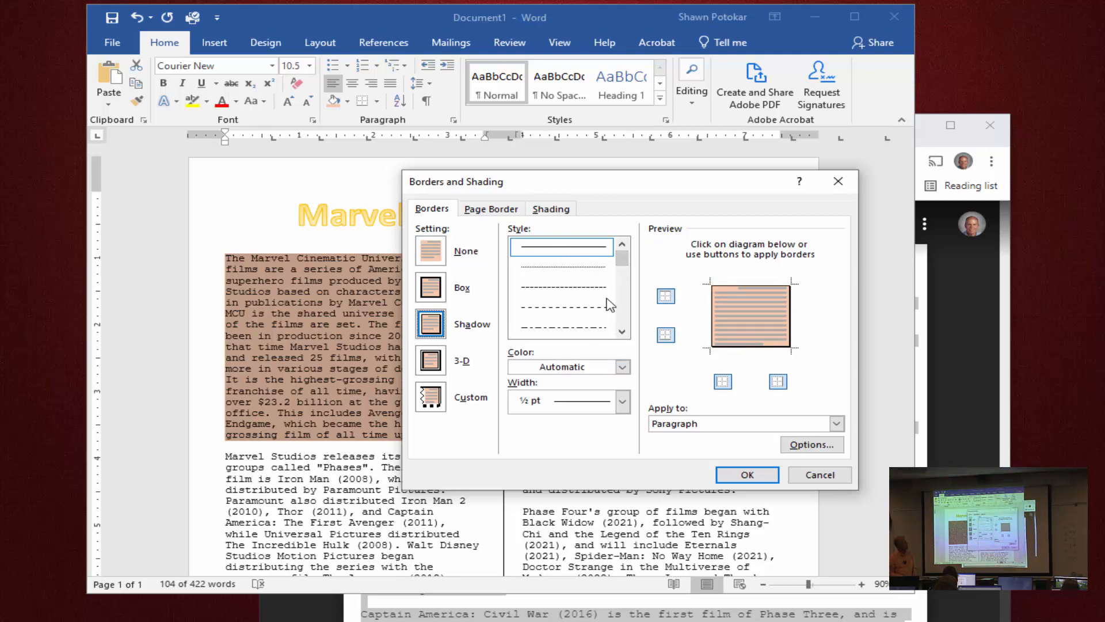
pyautogui.click(622, 331)
pyautogui.click(622, 332)
pyautogui.click(622, 332)
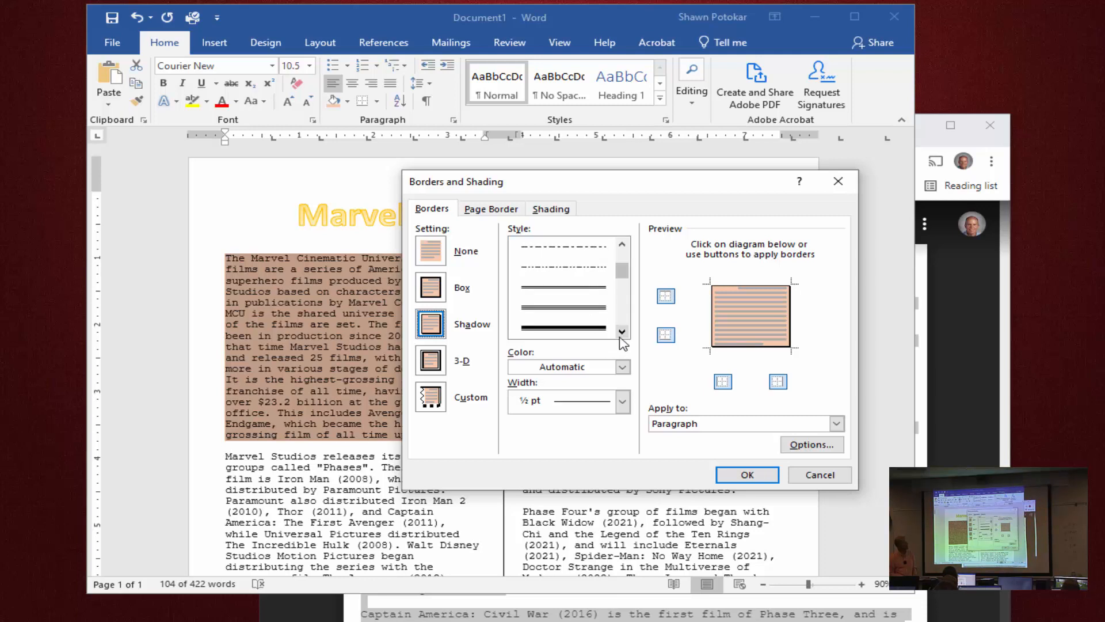
pyautogui.click(579, 308)
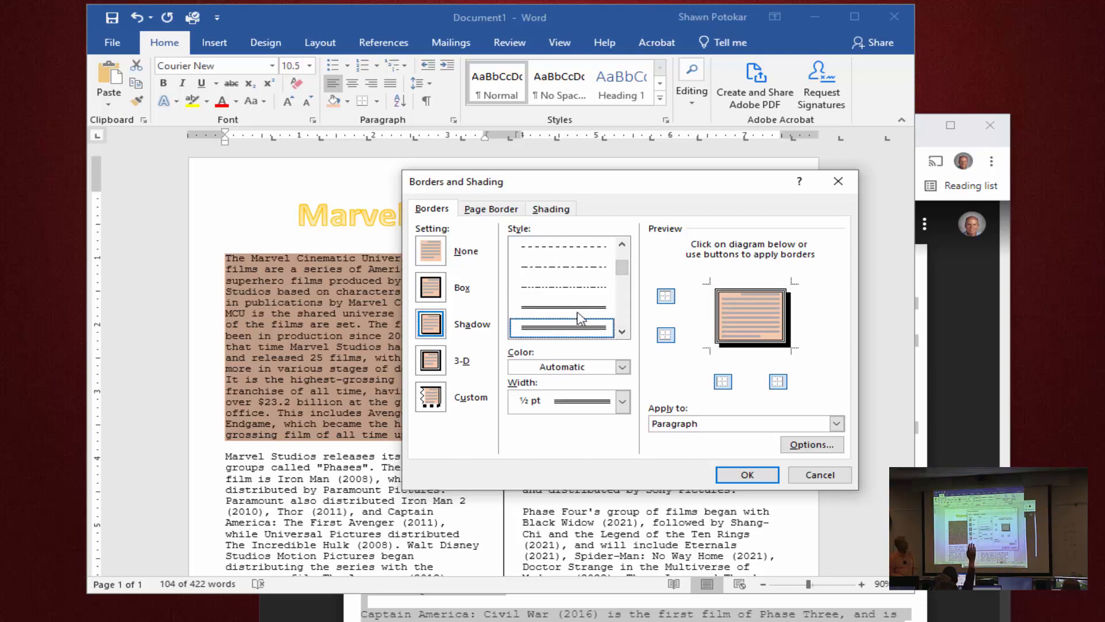
# Set the border color to orange and its width to 1 ½ pt, apply it to the paragraph, and deselect the text.
pyautogui.click(622, 368)
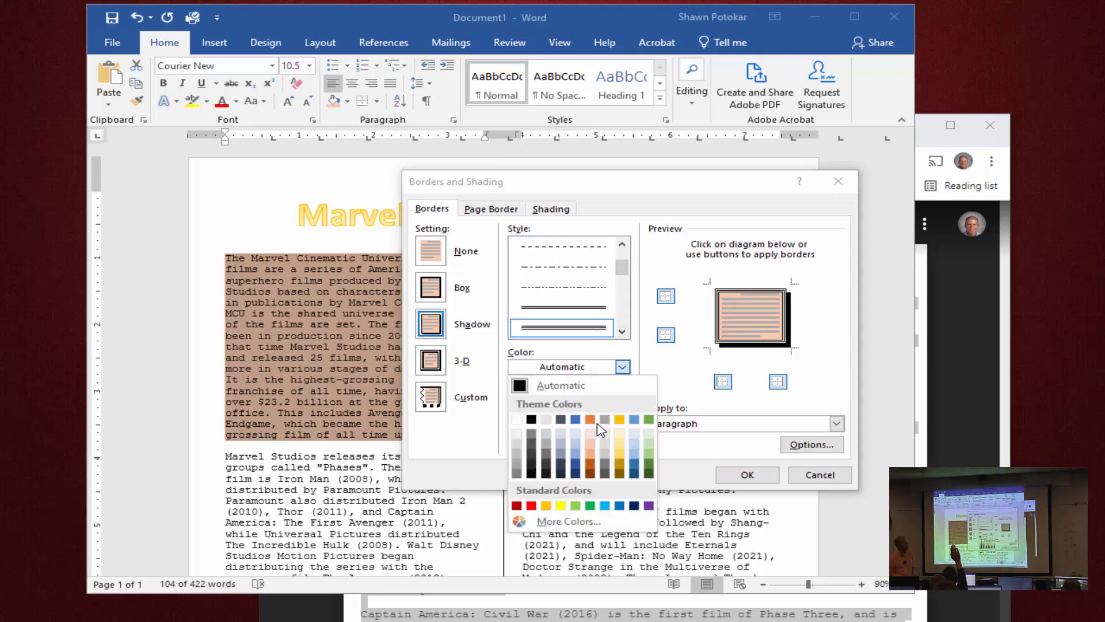
pyautogui.click(590, 419)
pyautogui.click(622, 401)
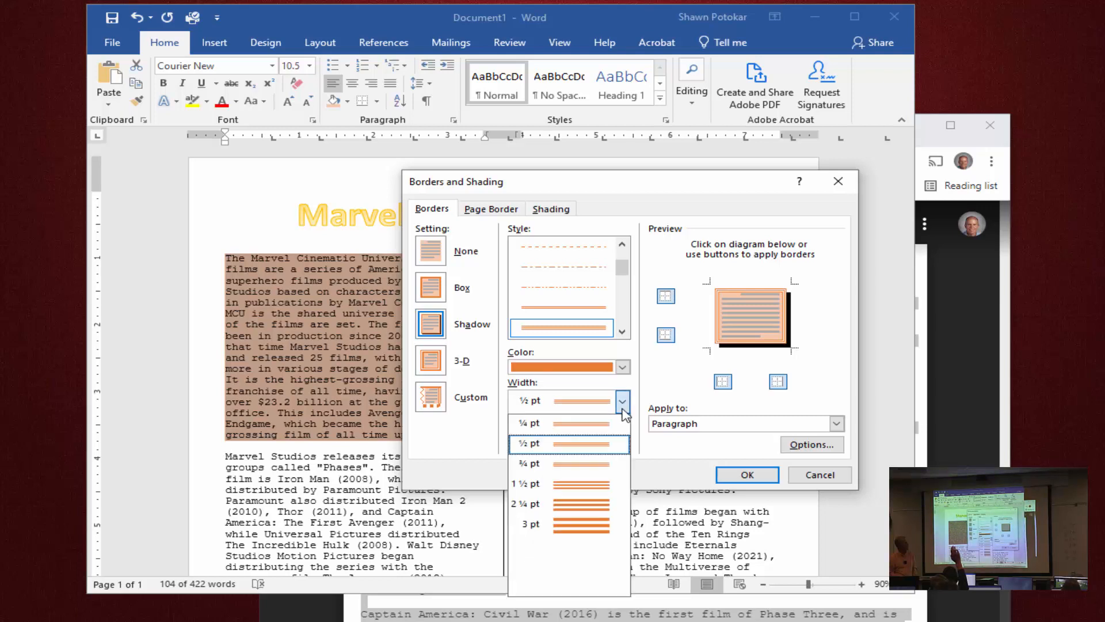
pyautogui.click(592, 485)
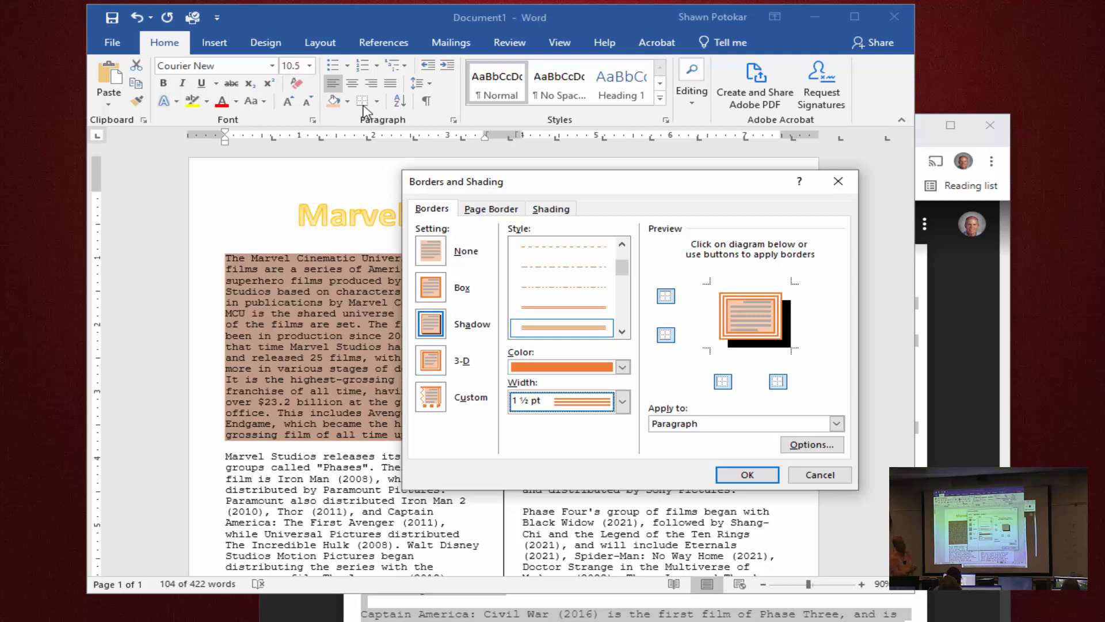
pyautogui.click(743, 476)
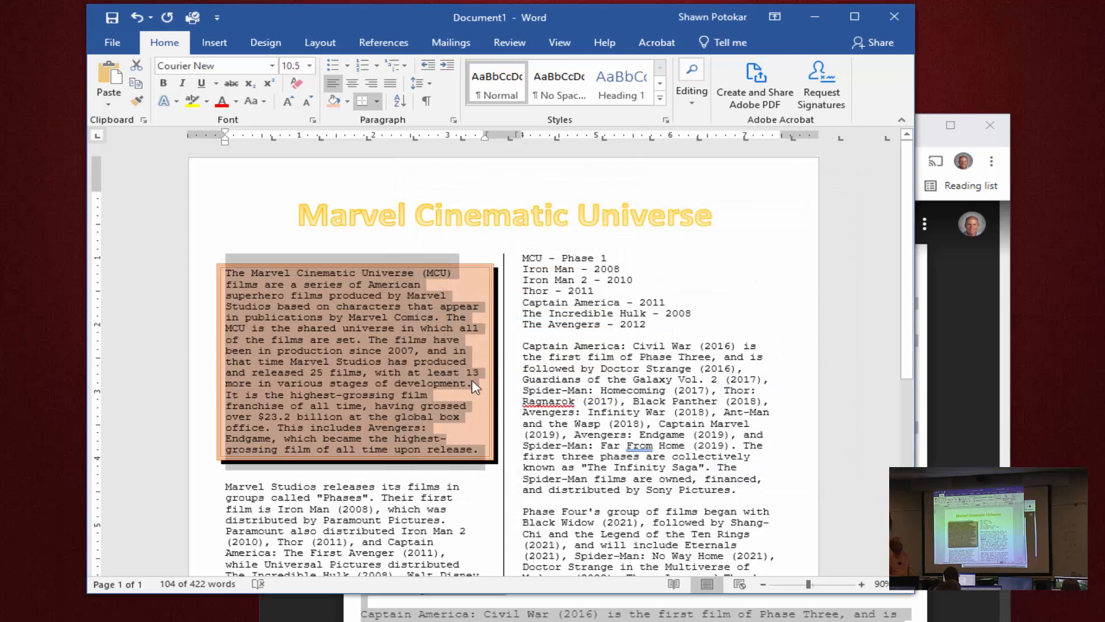
pyautogui.click(462, 280)
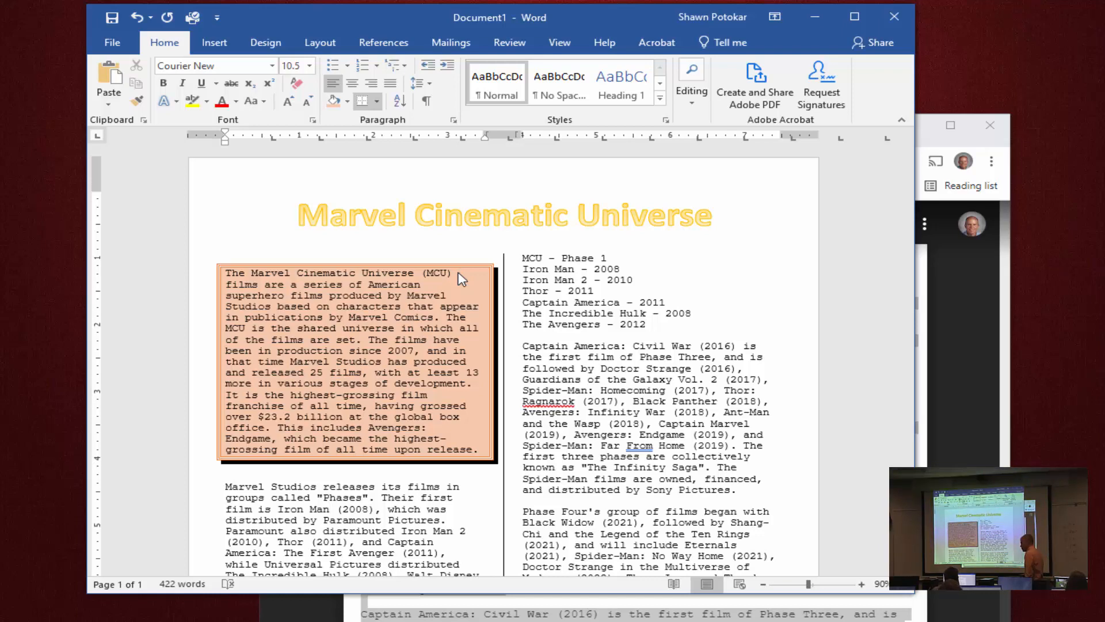
# Insert the Webdings shield symbol, character code 100, on the empty line below the first column's last paragraph.
pyautogui.scroll(-8, 461, 278)
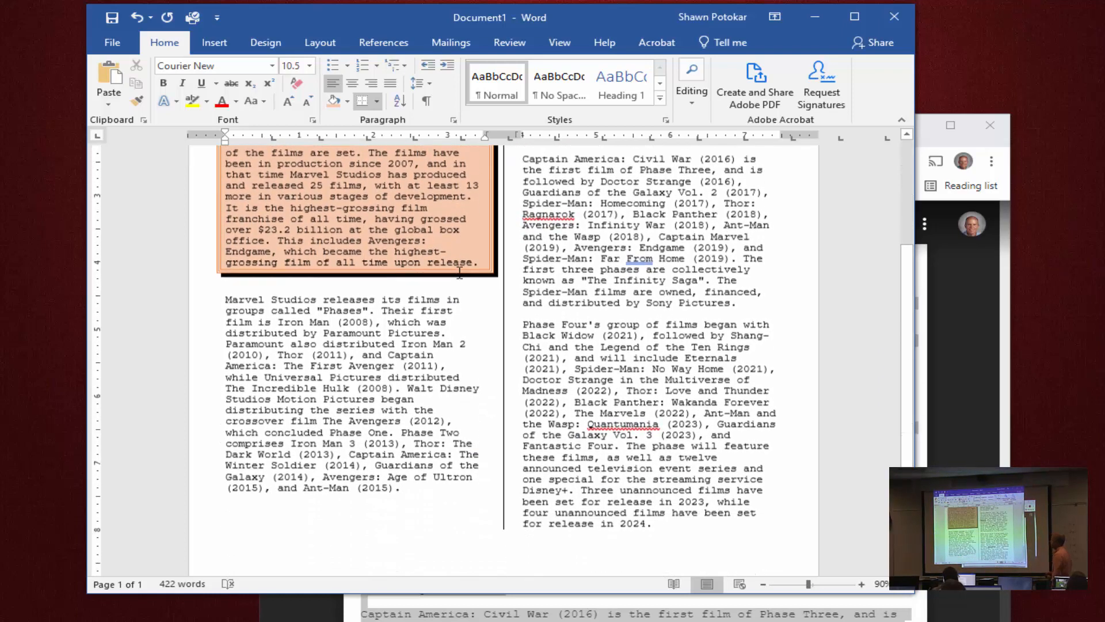
pyautogui.scroll(-1, 461, 273)
pyautogui.scroll(6, 461, 273)
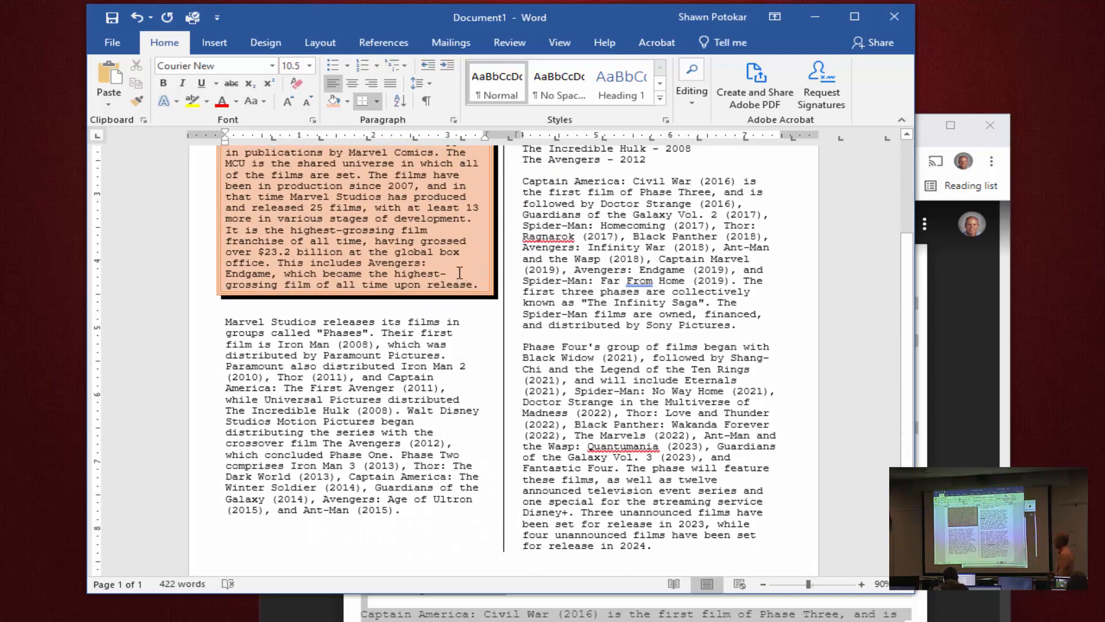
pyautogui.scroll(-6, 461, 274)
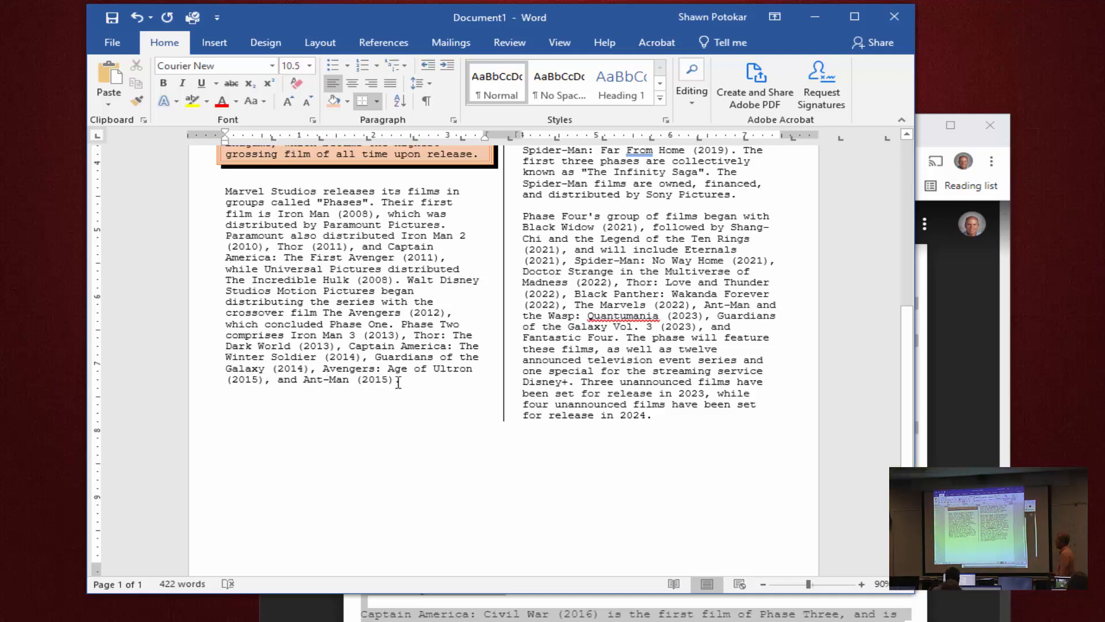
pyautogui.click(246, 393)
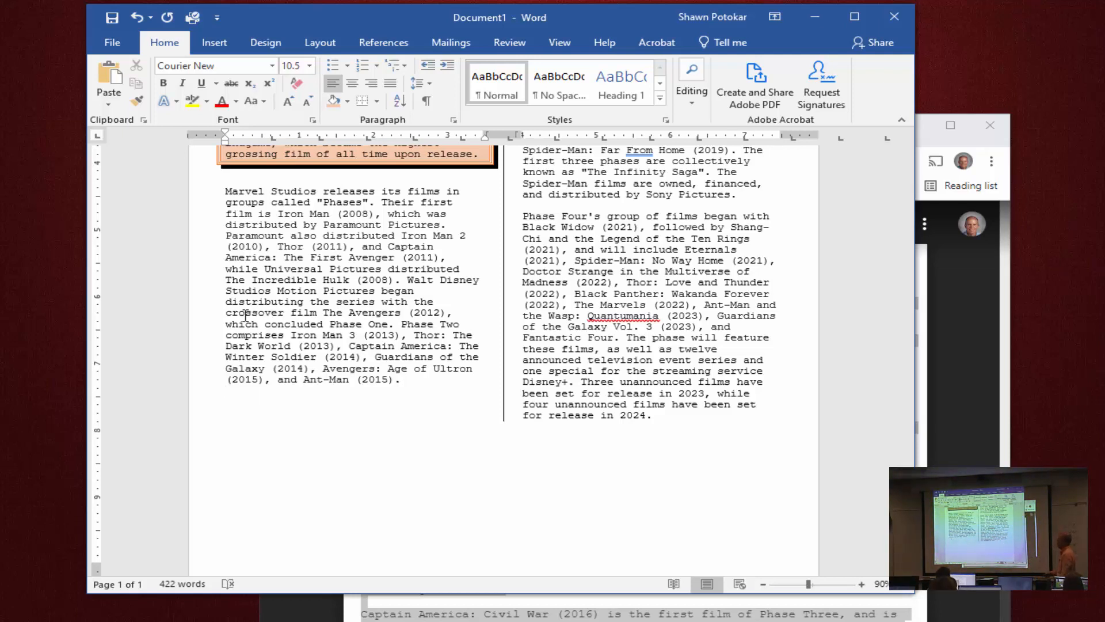
pyautogui.click(222, 45)
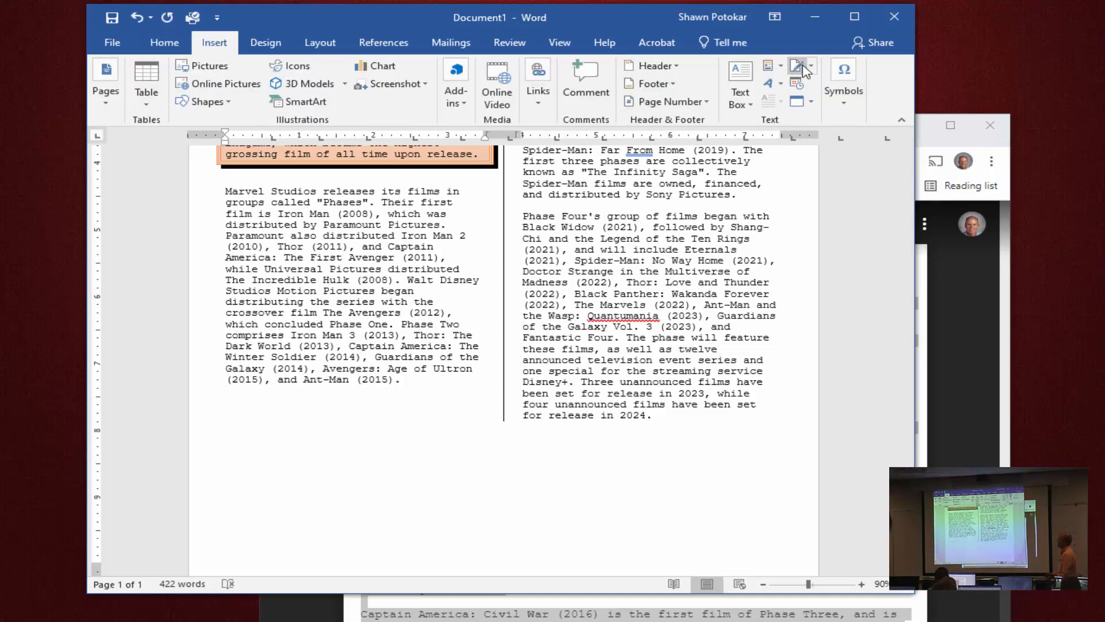
pyautogui.click(850, 76)
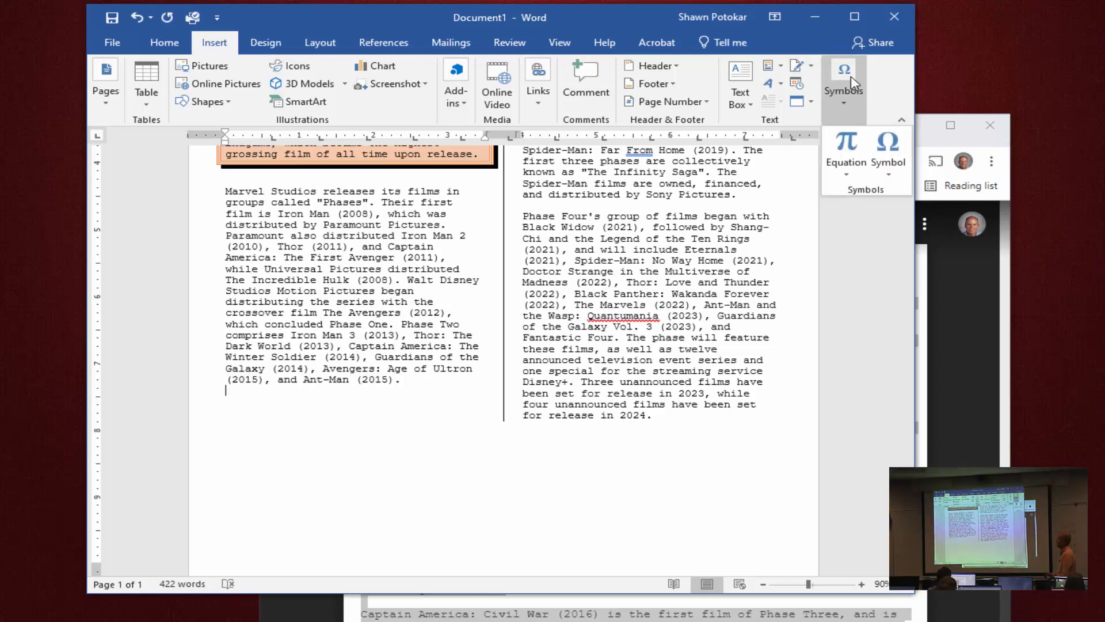
pyautogui.click(895, 156)
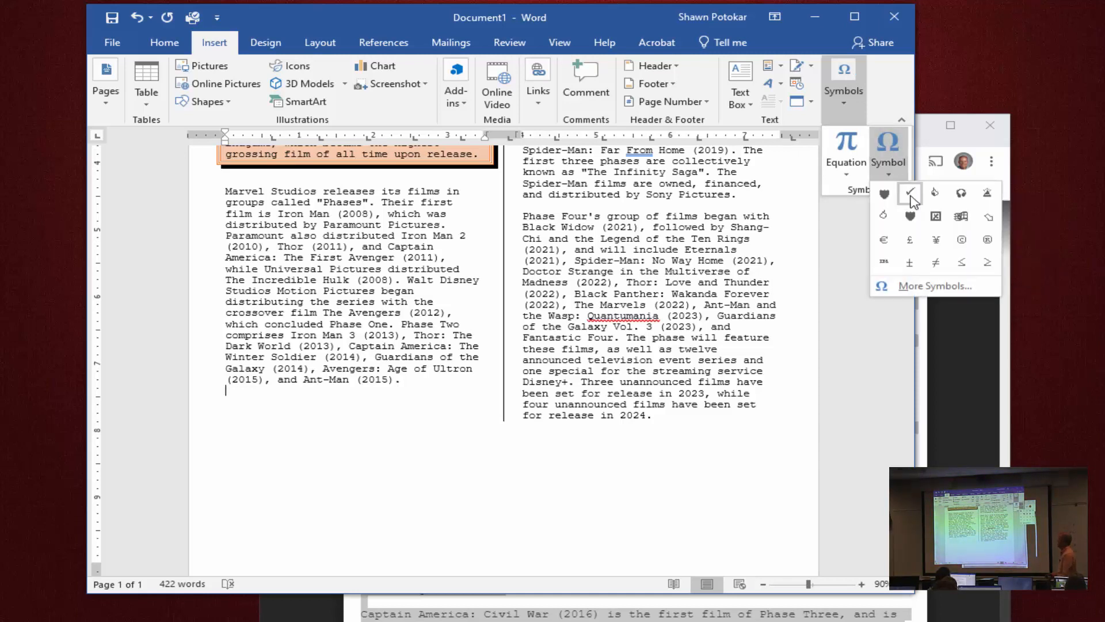
pyautogui.click(957, 288)
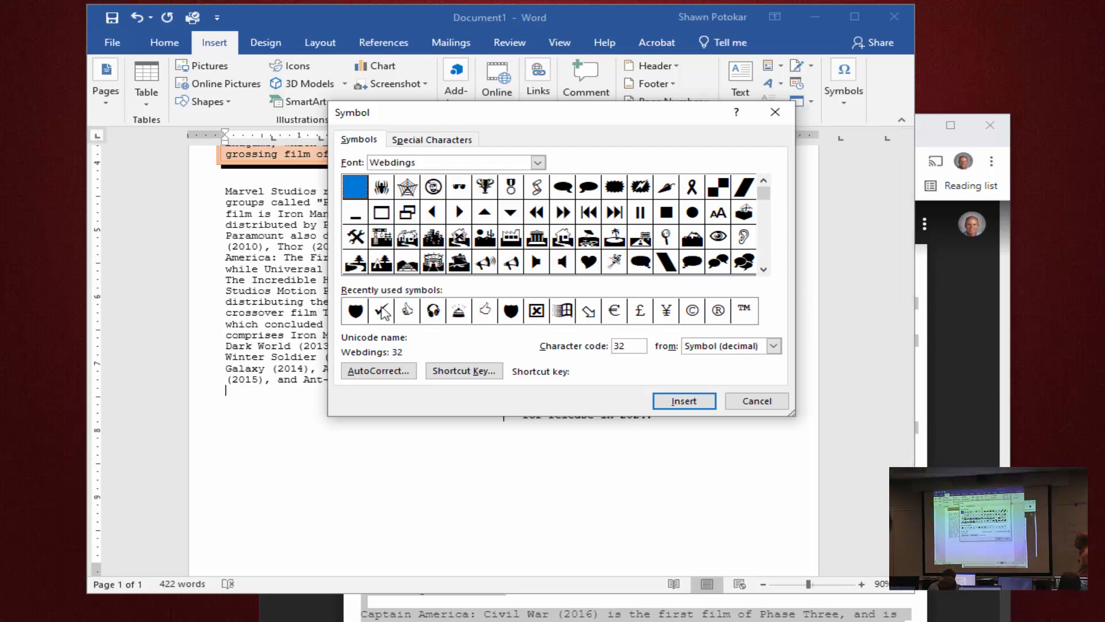
pyautogui.click(356, 314)
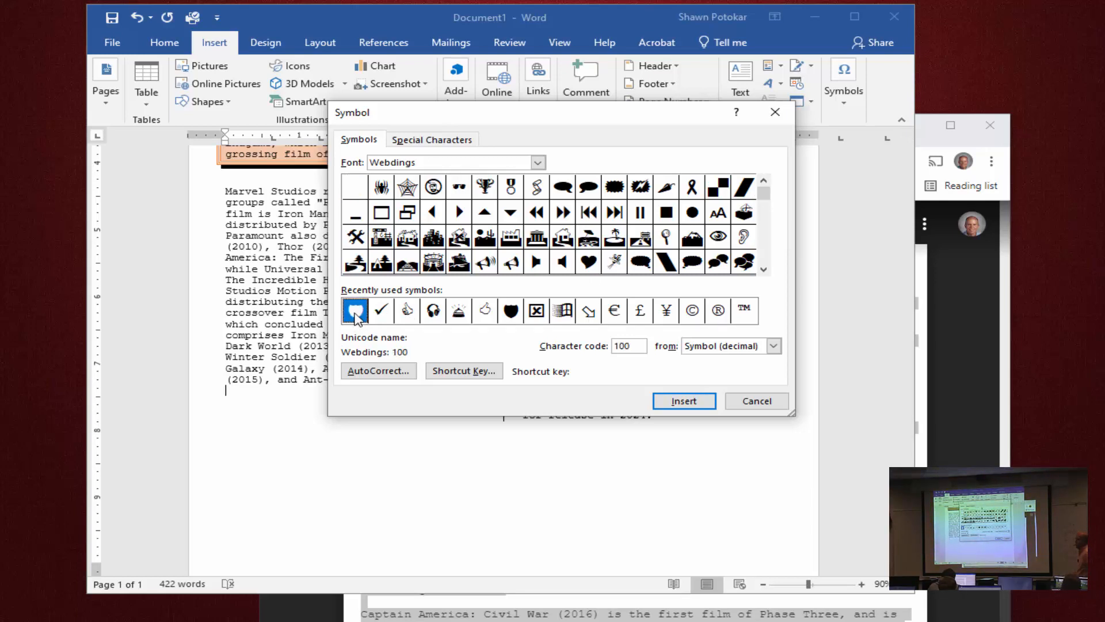
pyautogui.click(682, 401)
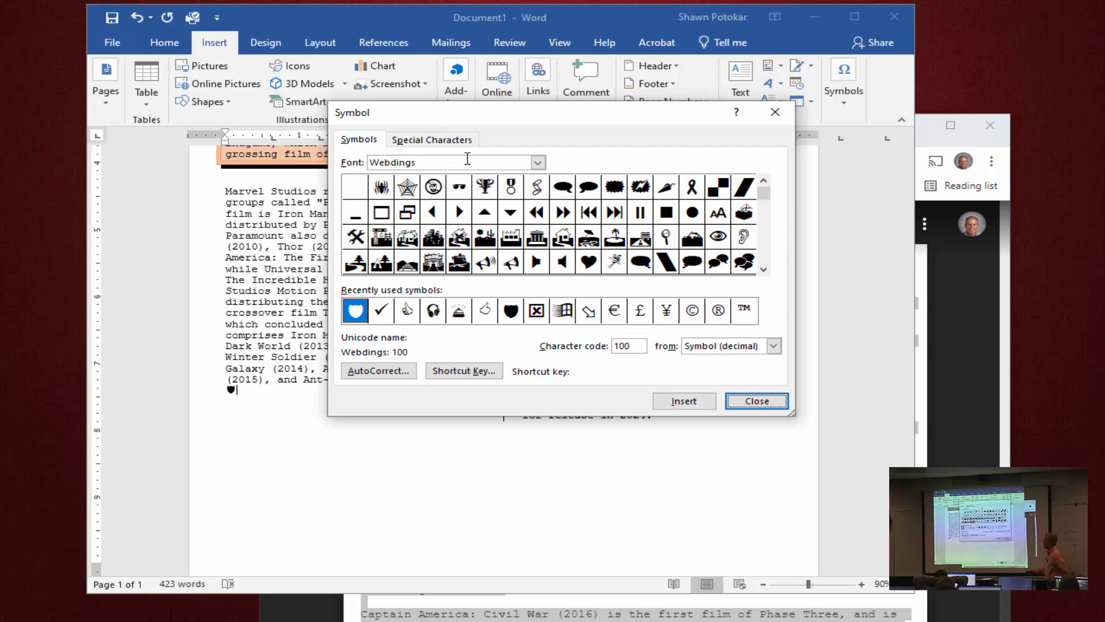
# Insert two more Webdings shield symbols beside the first one and close the Symbol dialog.
pyautogui.click(682, 408)
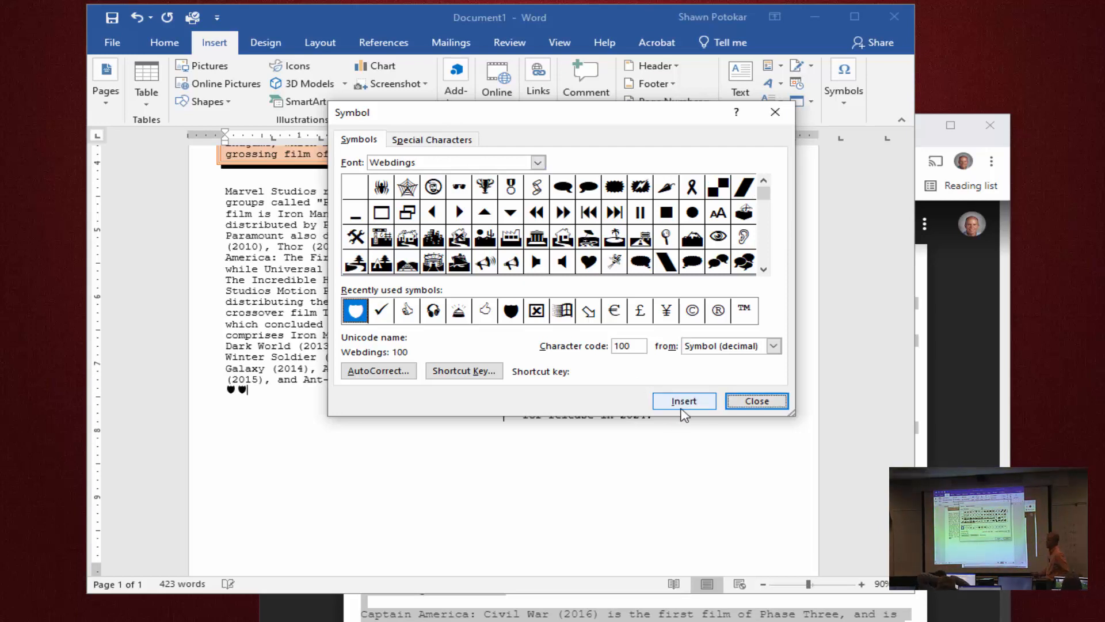
pyautogui.click(682, 407)
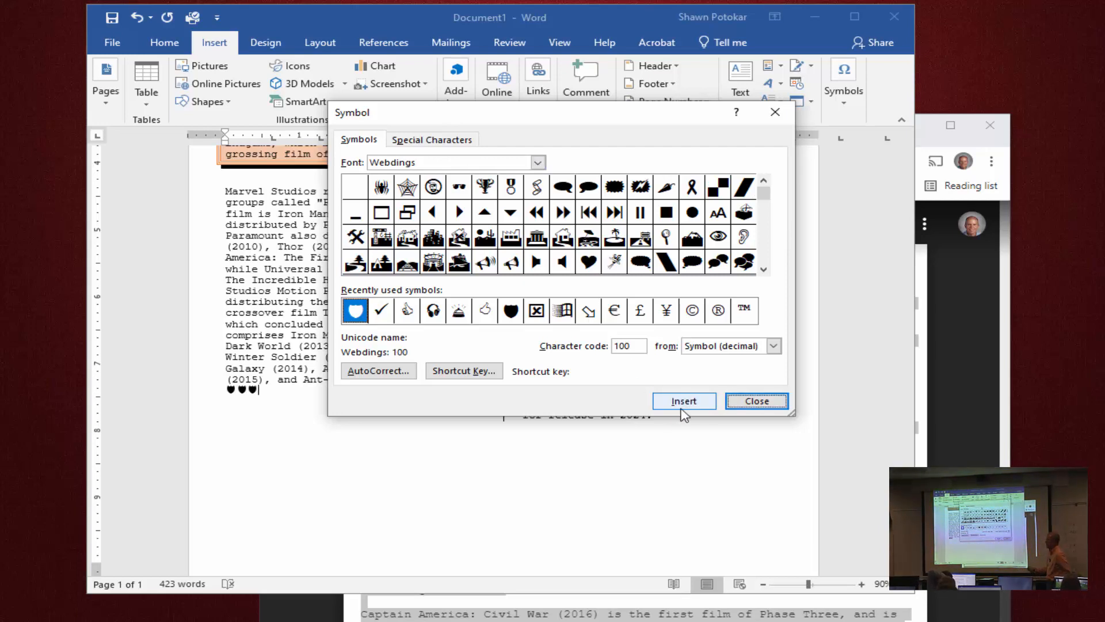
pyautogui.click(769, 405)
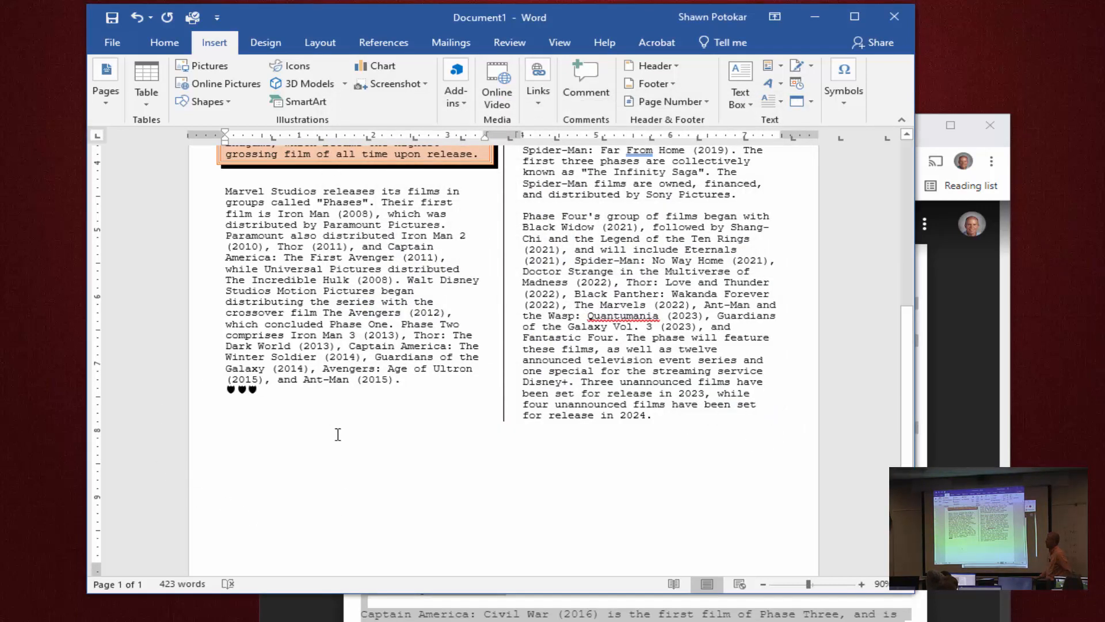
# Enlarge the three shield symbols to 28 pt and center them in the first column.
pyautogui.click(210, 394)
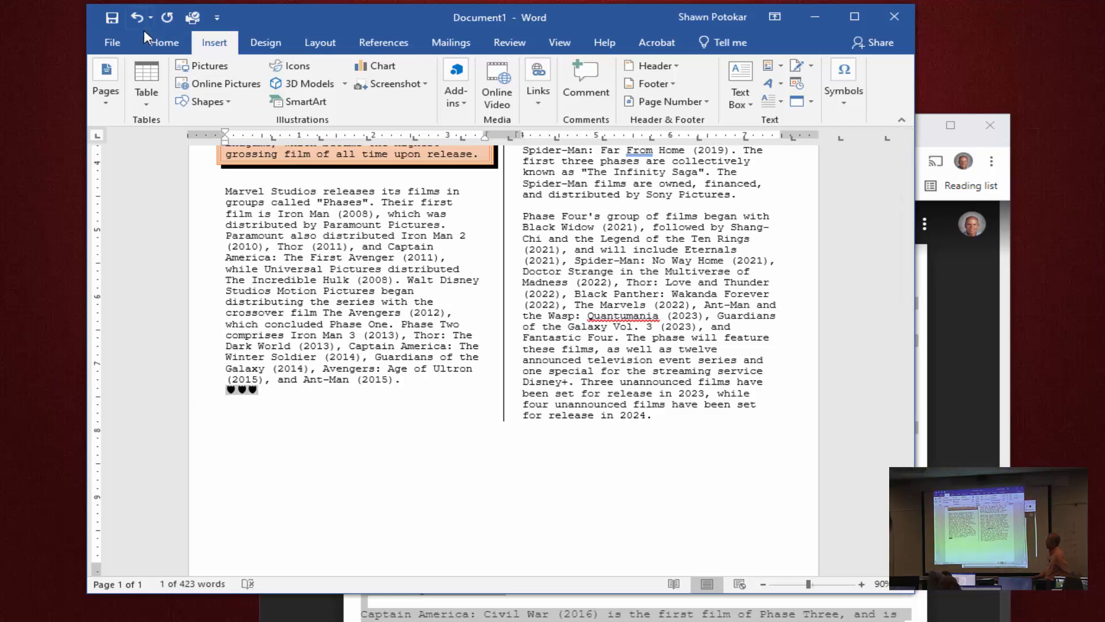
pyautogui.click(164, 46)
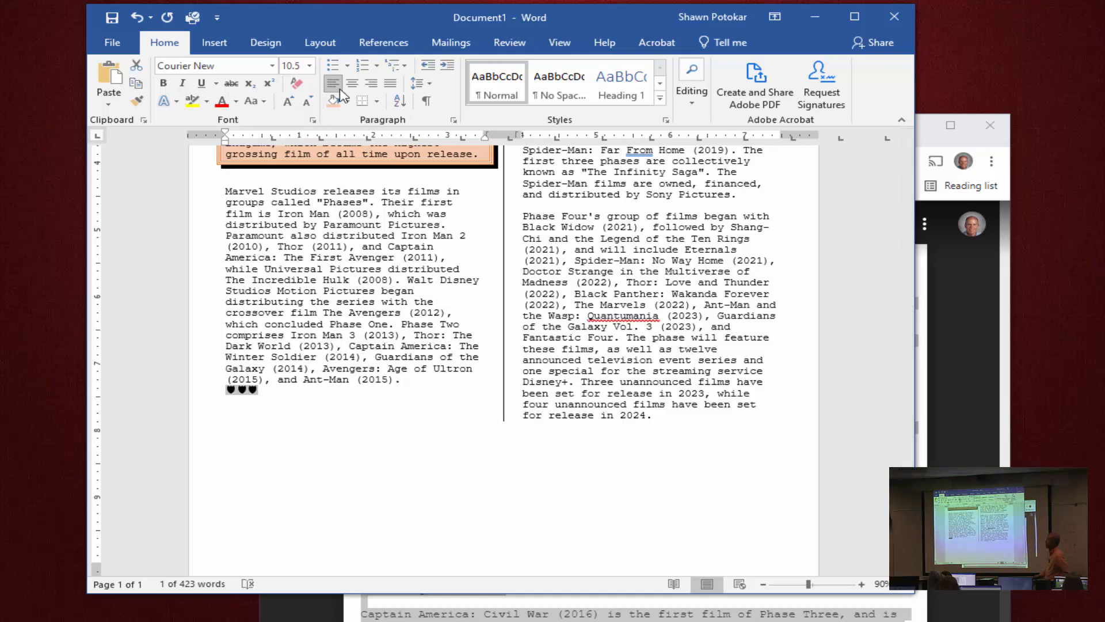
pyautogui.click(286, 103)
pyautogui.click(287, 104)
pyautogui.click(287, 103)
pyautogui.click(287, 104)
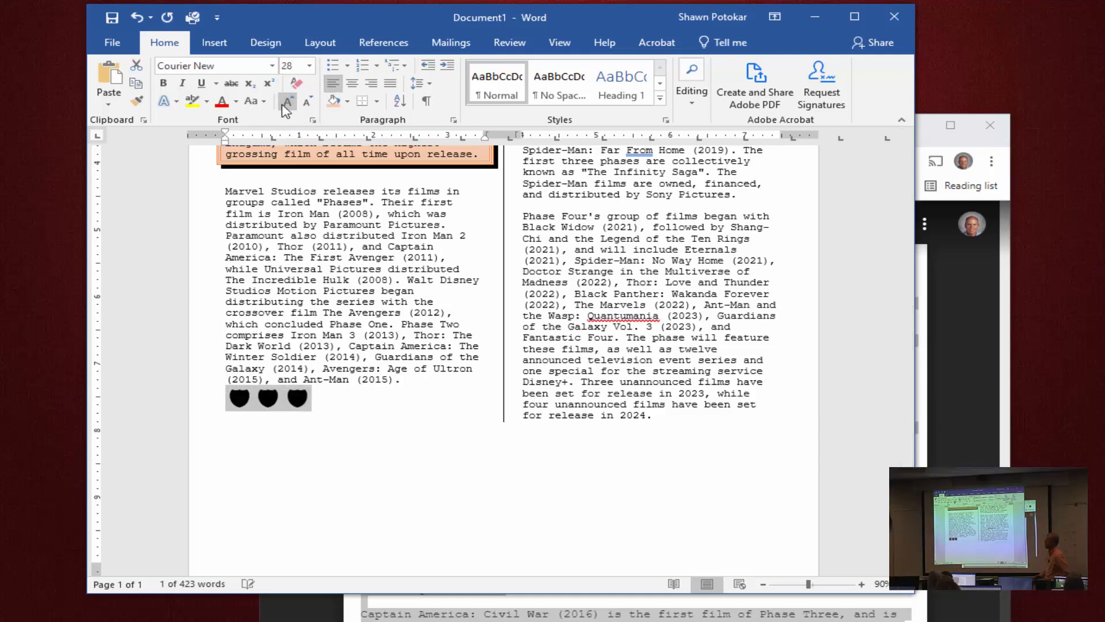
pyautogui.click(352, 85)
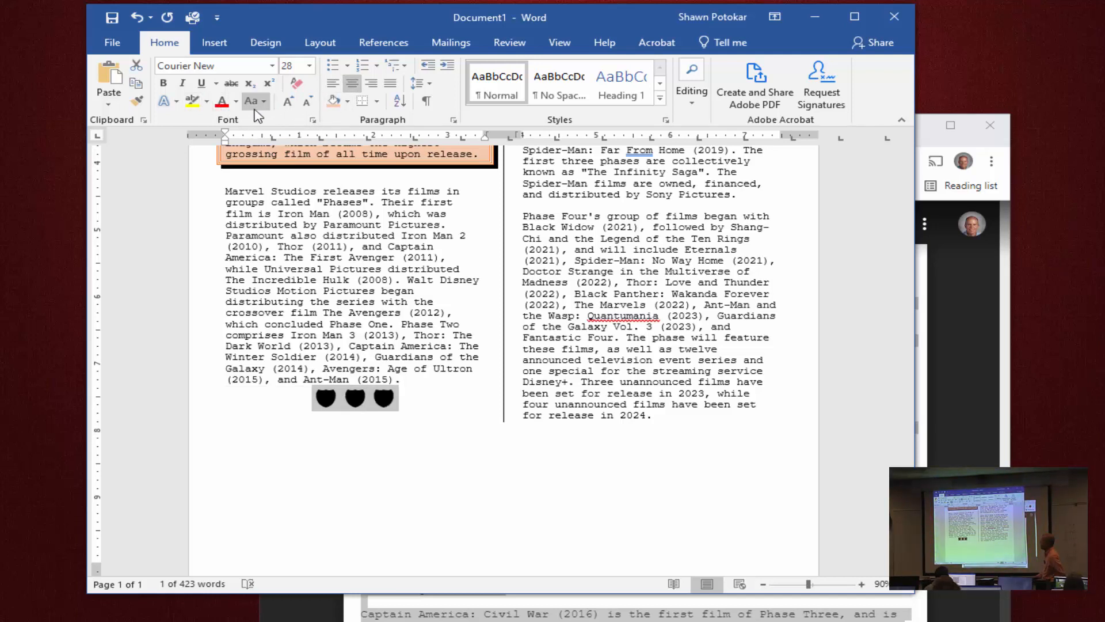
# Color the three shield symbols with the orange theme color and deselect them.
pyautogui.click(236, 102)
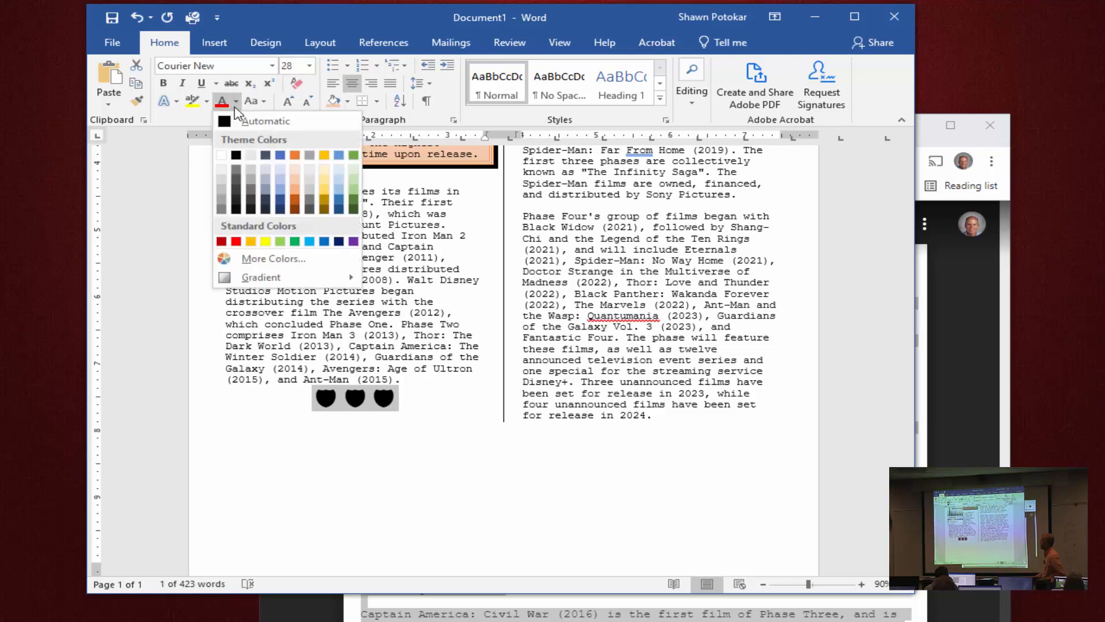
pyautogui.click(294, 155)
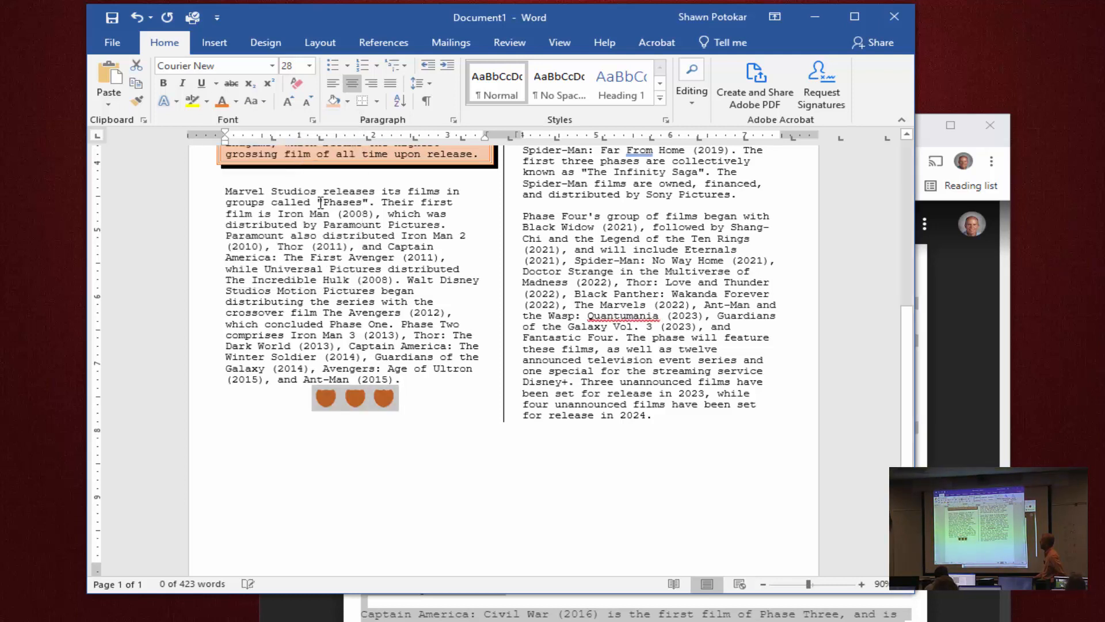
pyautogui.click(393, 412)
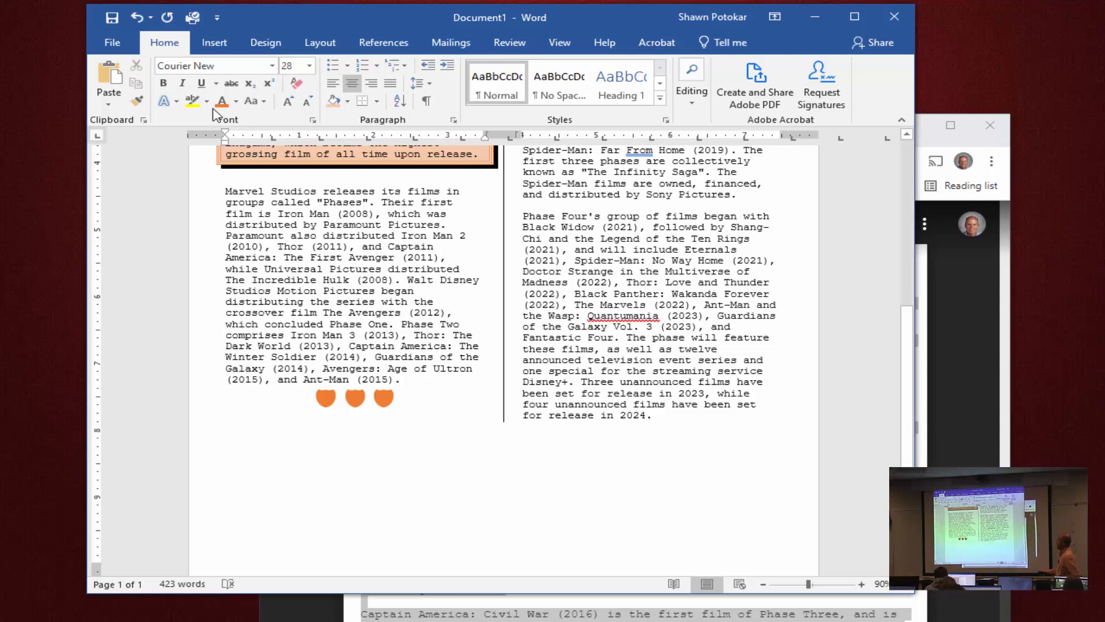
# Maximize the document window and draw a text box about 2.08" high and 3.45" wide below the shield symbols.
pyautogui.click(210, 40)
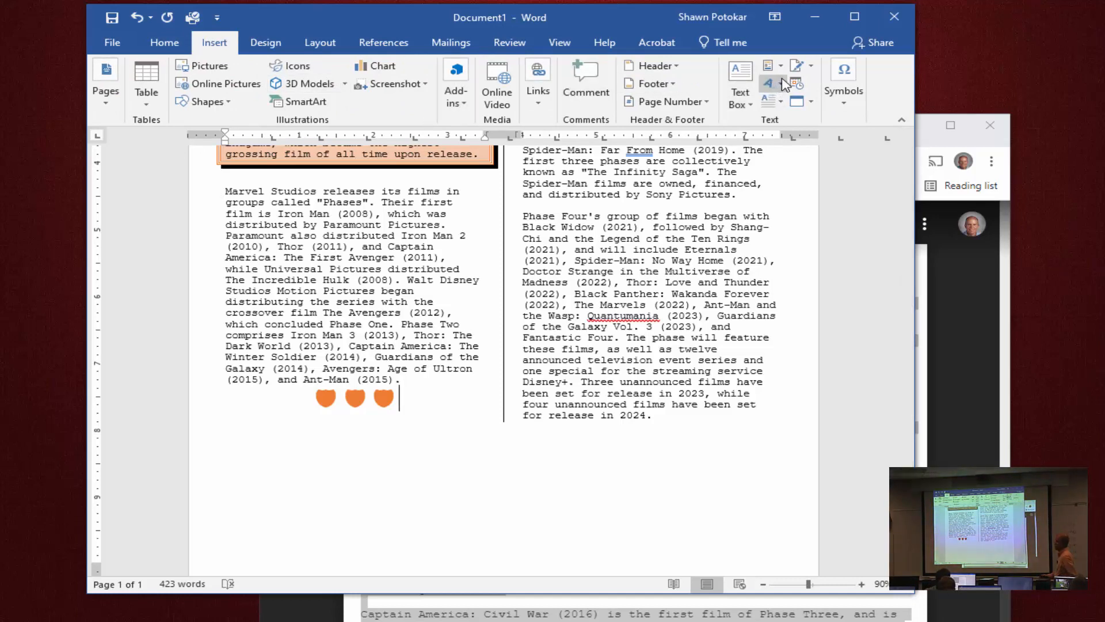
pyautogui.click(738, 105)
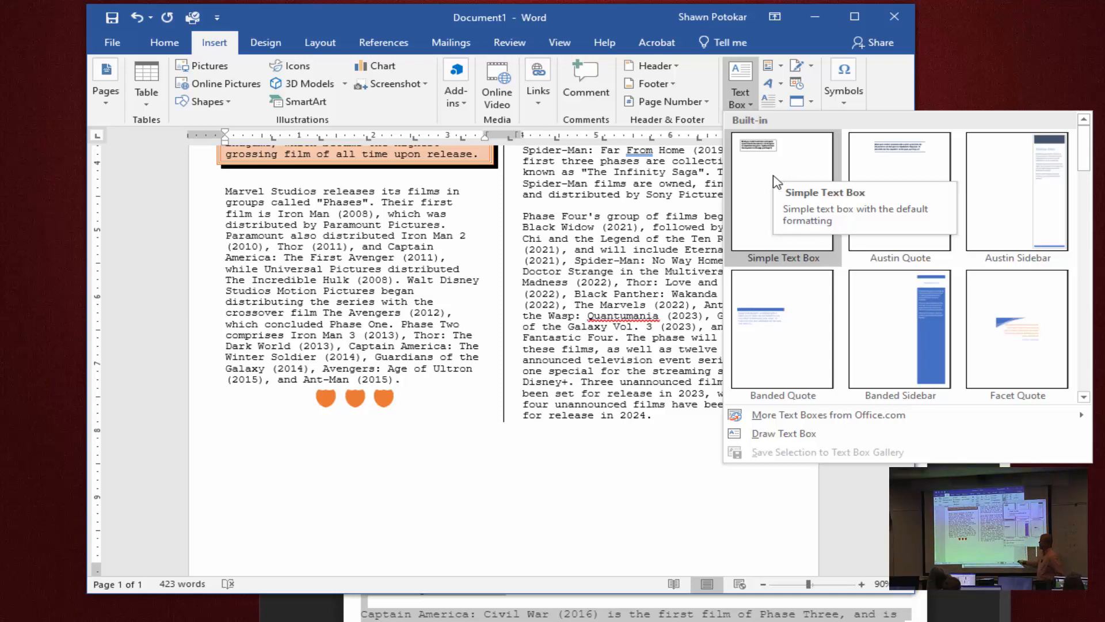
pyautogui.click(785, 437)
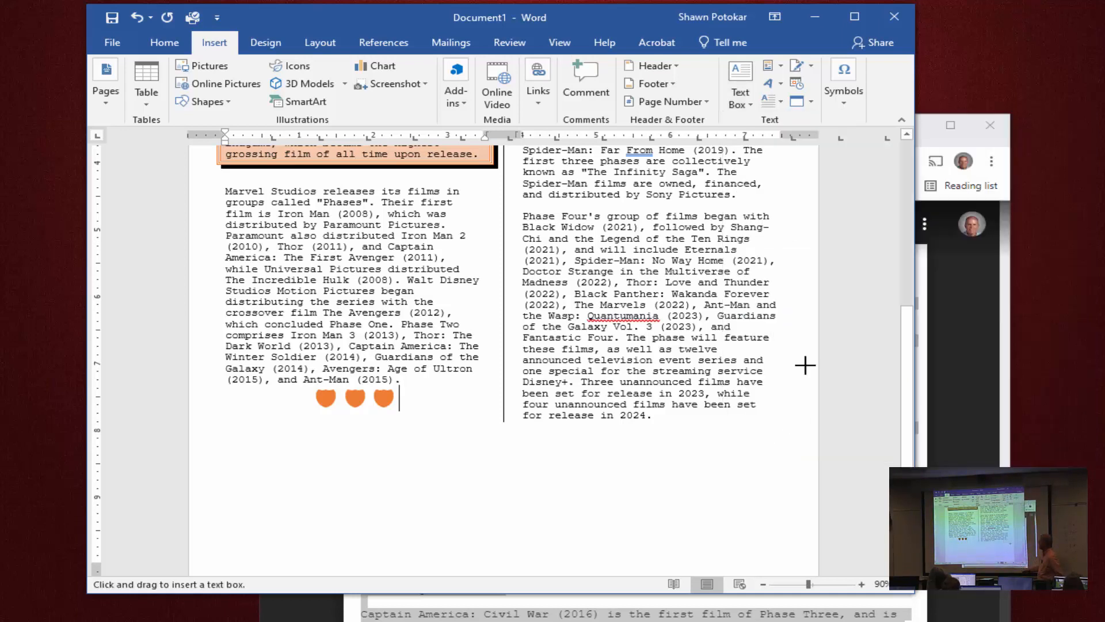
pyautogui.click(861, 16)
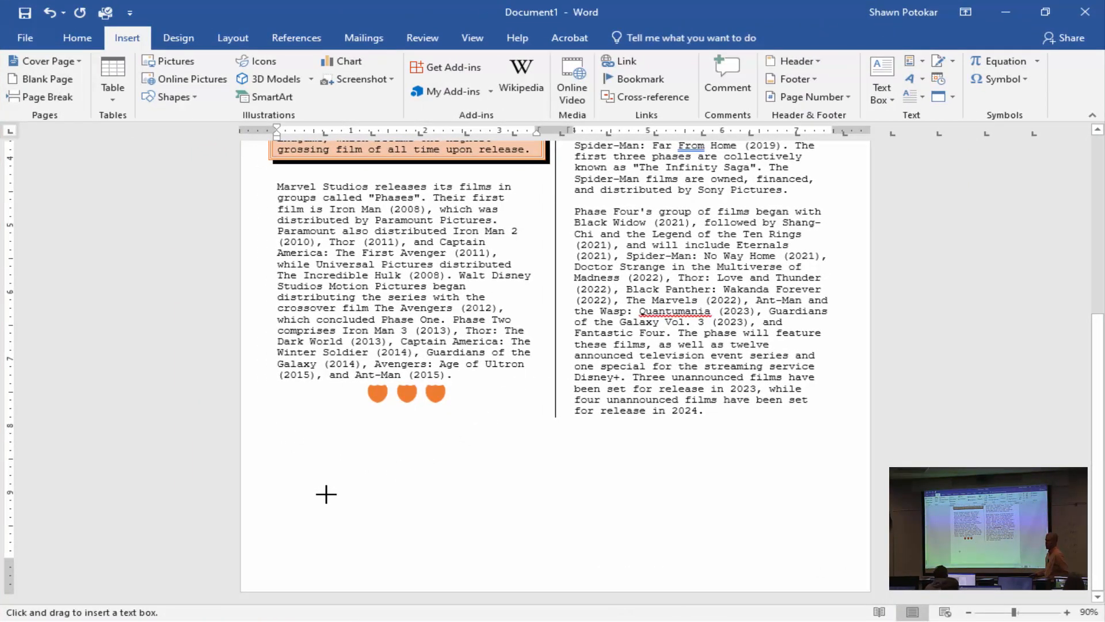
pyautogui.moveTo(275, 416)
pyautogui.mouseDown()
pyautogui.moveTo(523, 508)
pyautogui.moveTo(531, 556)
pyautogui.mouseUp()
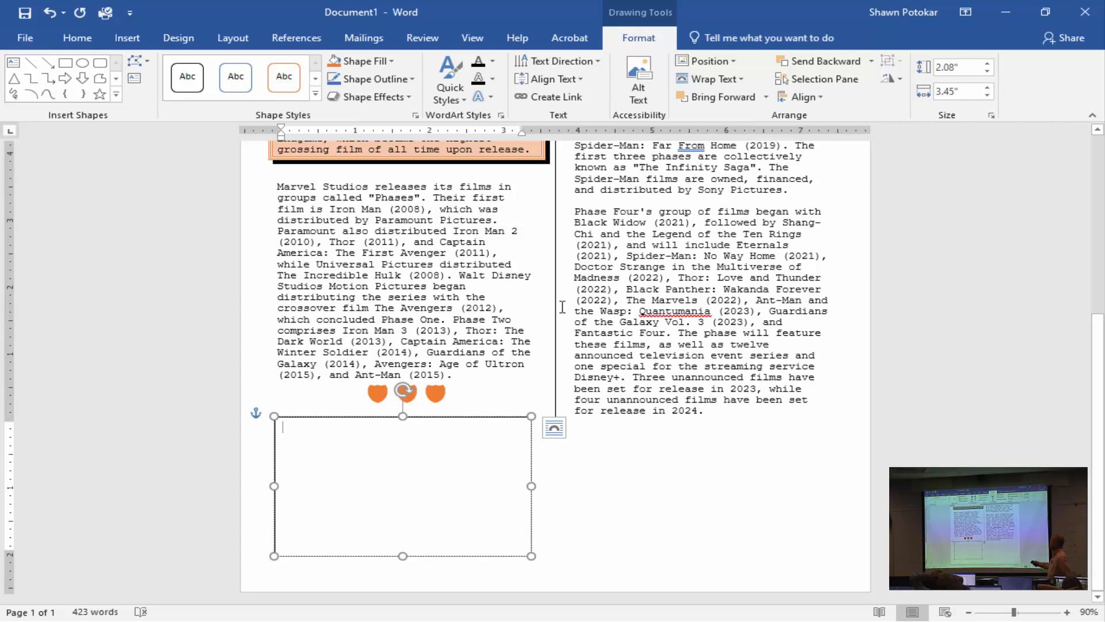
pyautogui.click(139, 39)
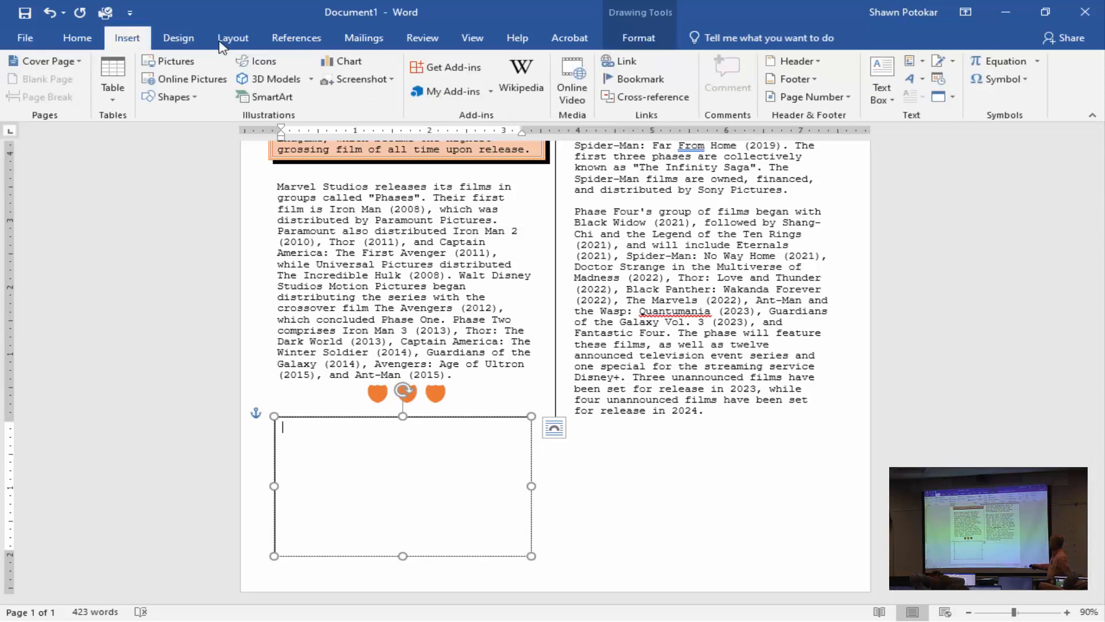
pyautogui.click(892, 89)
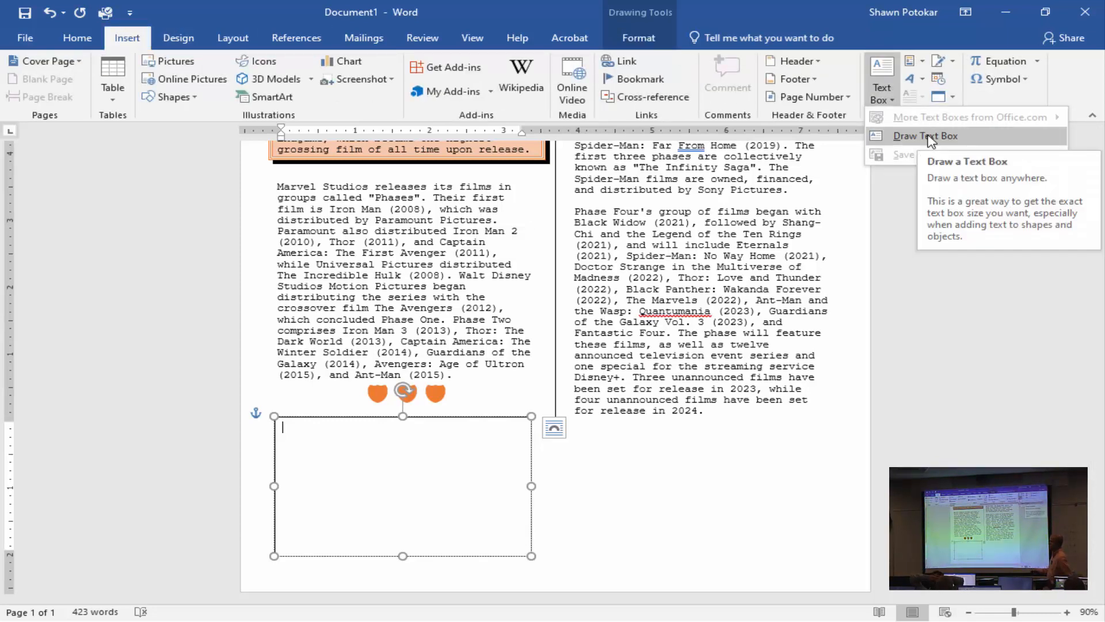
pyautogui.click(875, 91)
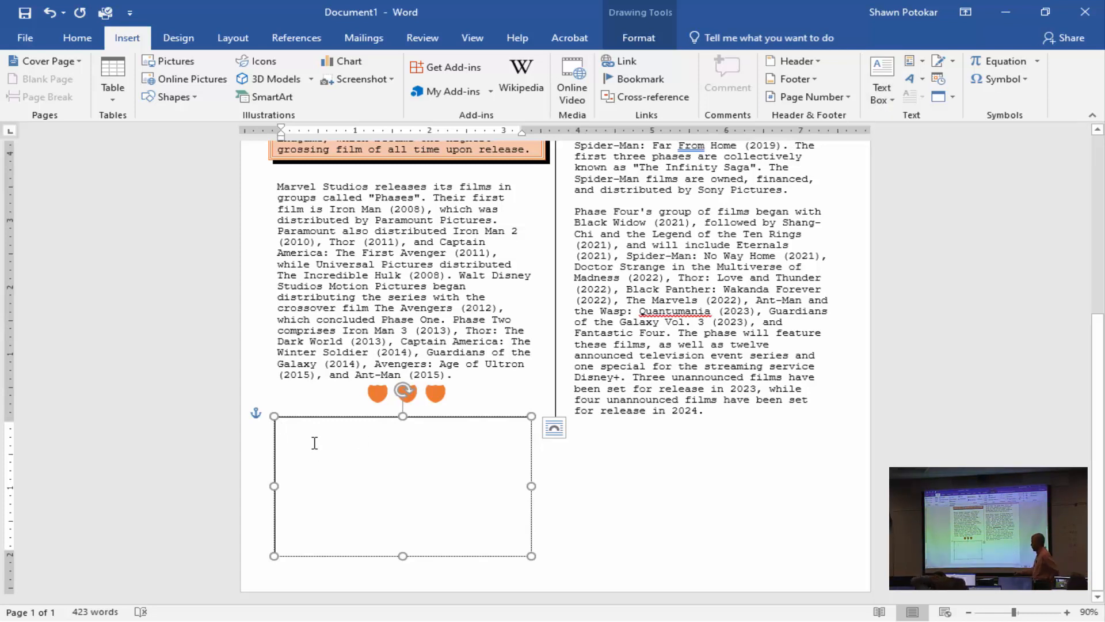
# Enter the heading "Top 5 Marvel Movies" in the text box and start a new line.
pyautogui.write('Top')
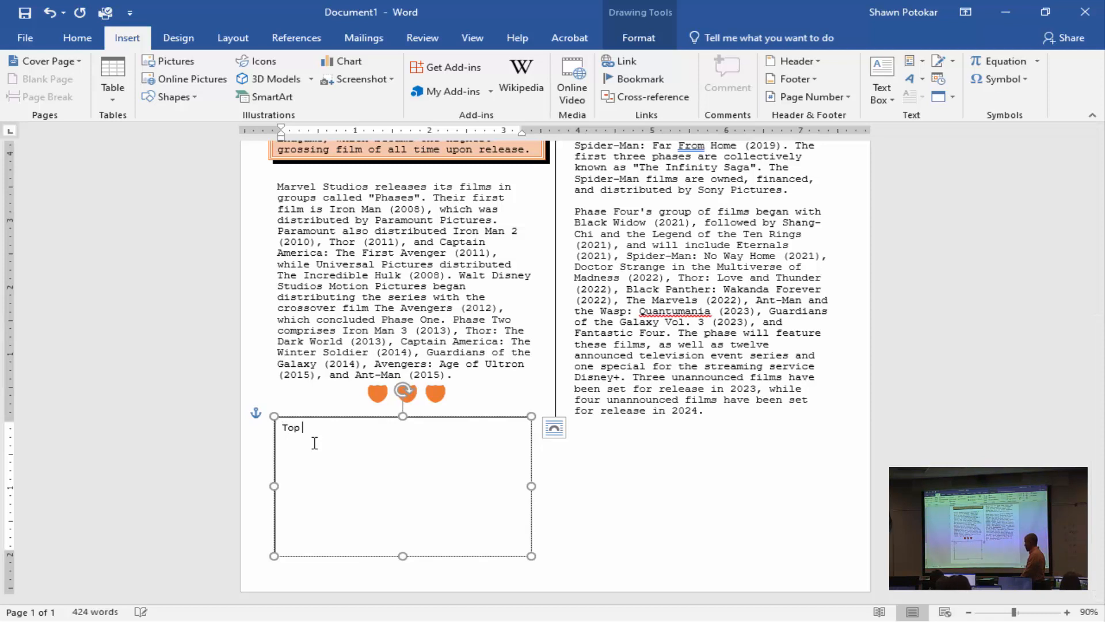
pyautogui.write(' 5 Mo')
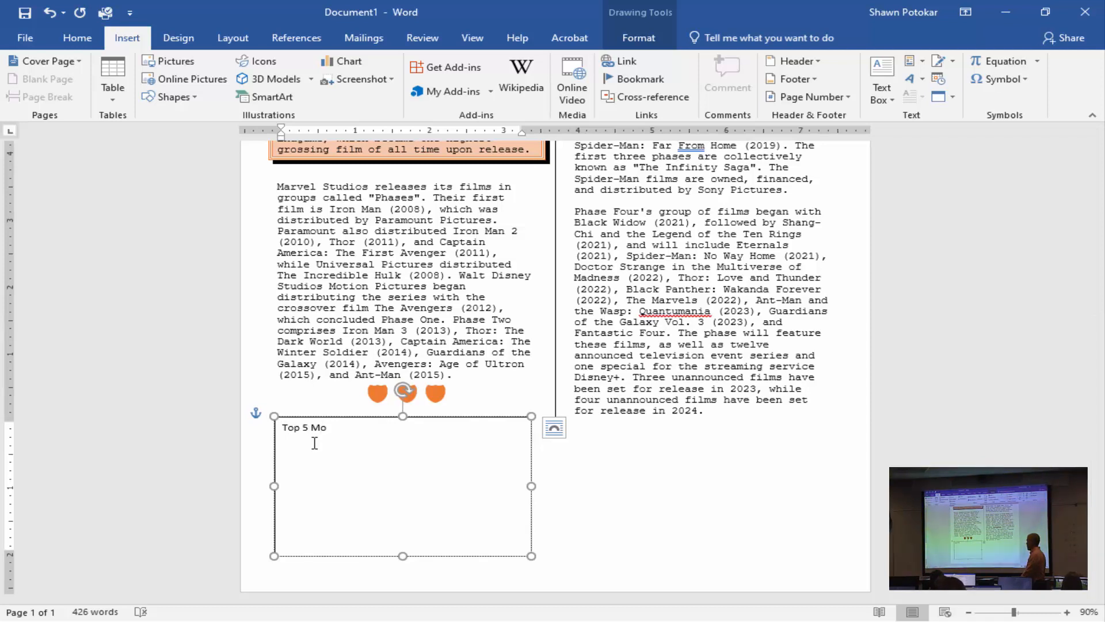
pyautogui.press('BackSpace')
pyautogui.write('arvel Movies')
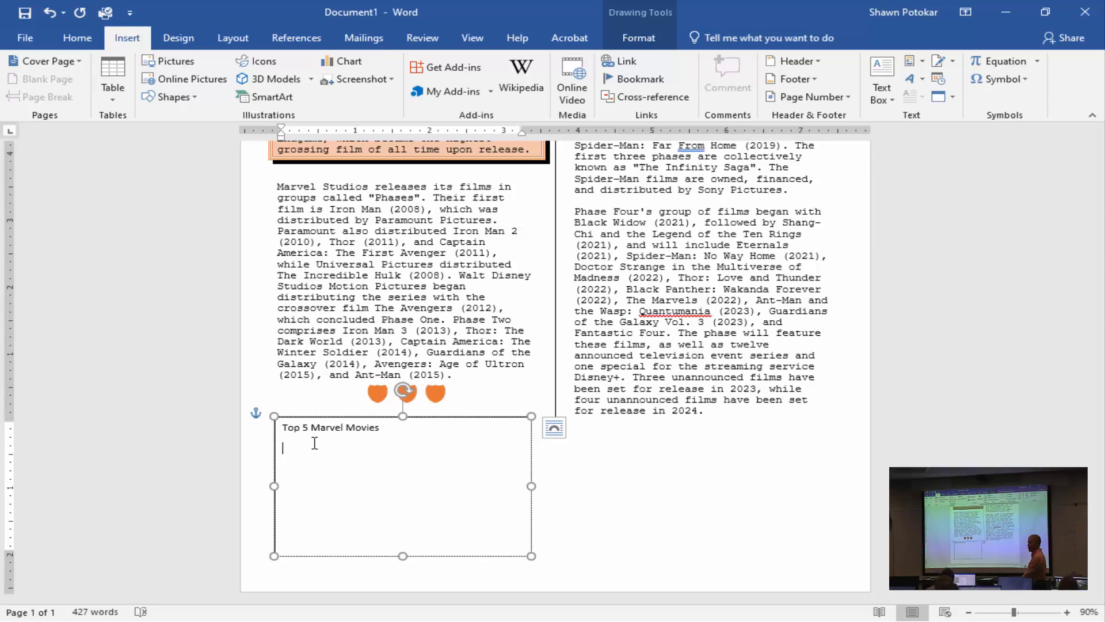
# List Hulk, Thor Ragnarok, Avengers End Game, Captain America and Black Widow on separate lines below the text box heading.
pyautogui.write('Hulk')
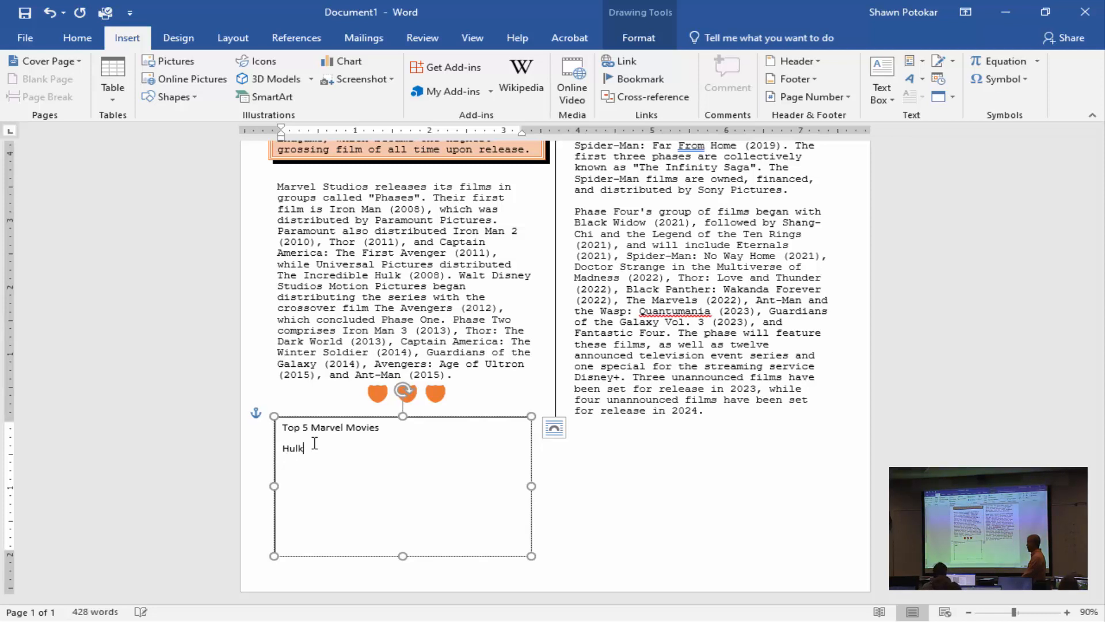
pyautogui.press('Return')
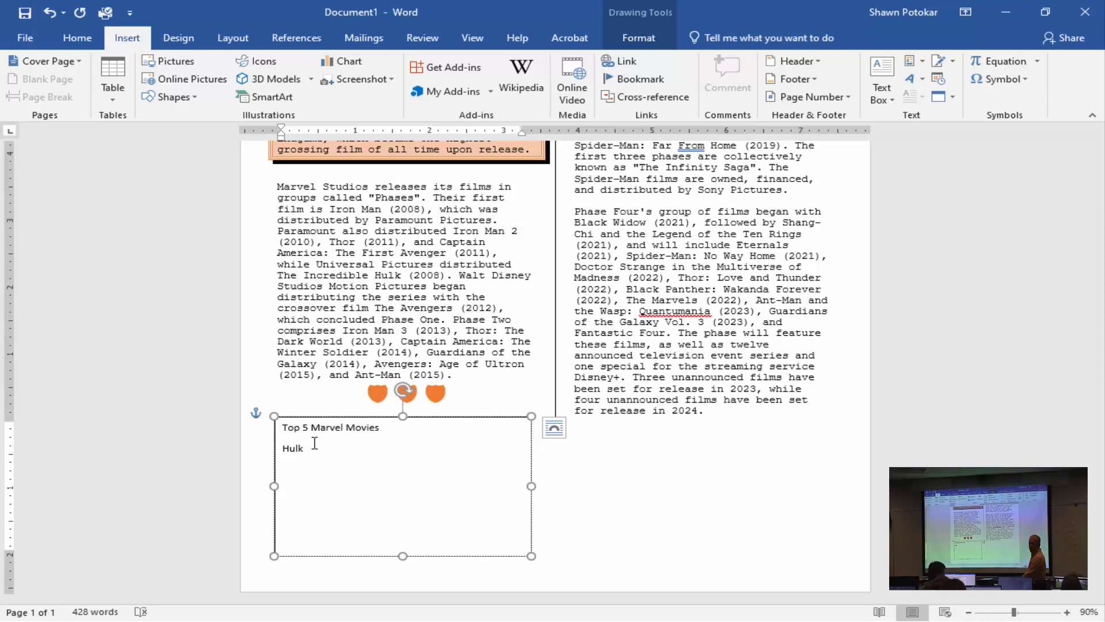
pyautogui.write('Thor ')
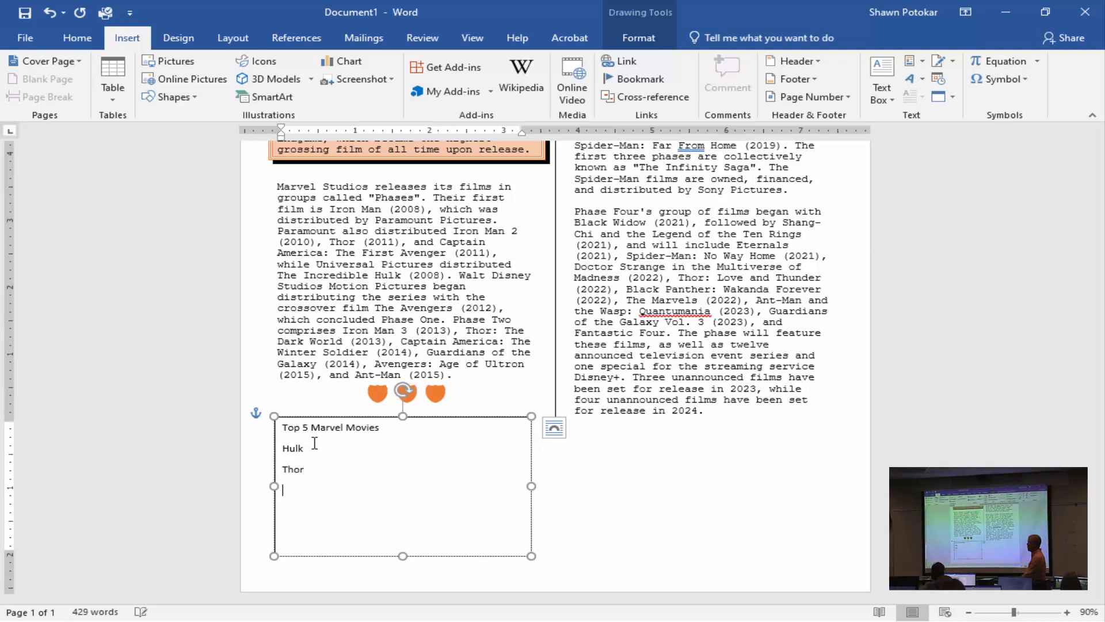
pyautogui.write('a')
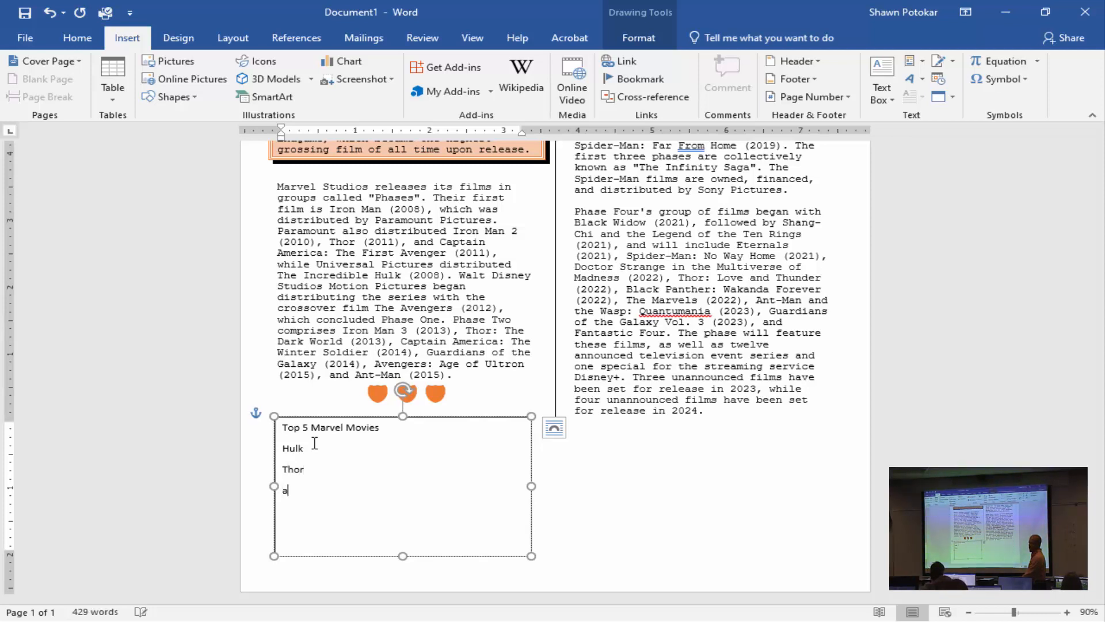
pyautogui.write('vengers')
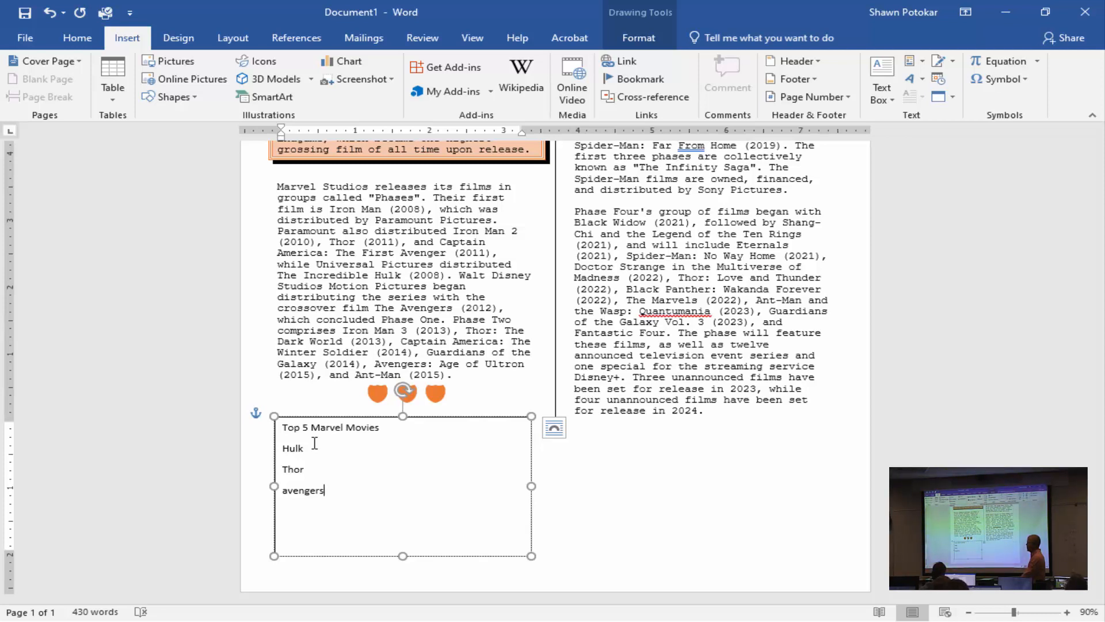
pyautogui.press('BackSpace')
pyautogui.press('BackSpace')
pyautogui.press('BackSpace')
pyautogui.press('BackSpace')
pyautogui.press('BackSpace')
pyautogui.press('BackSpace')
pyautogui.press('BackSpace')
pyautogui.press('BackSpace')
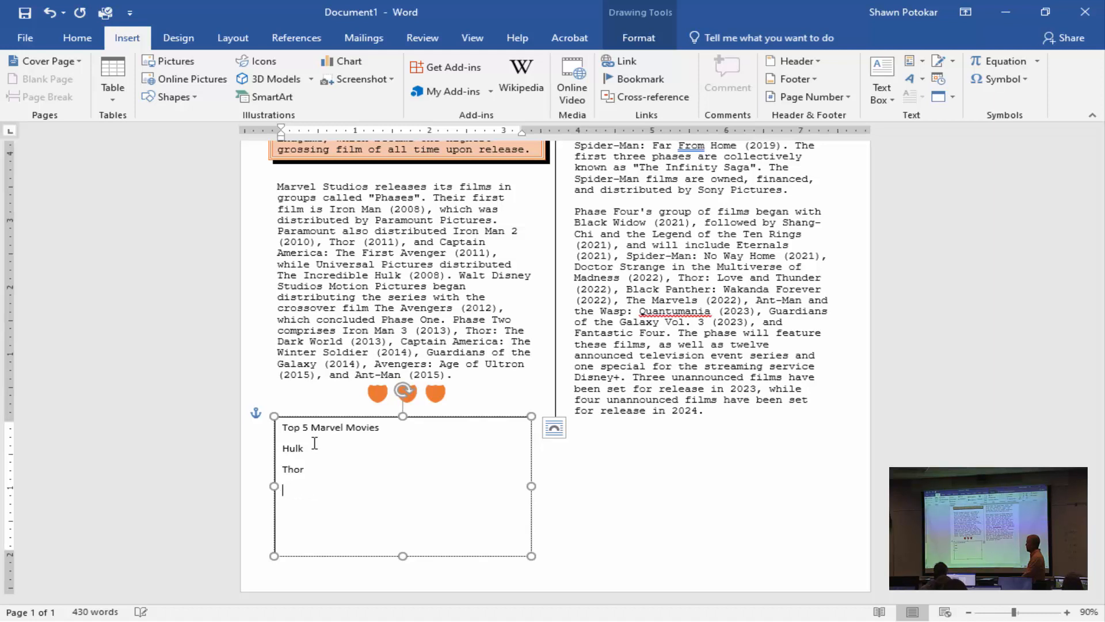
pyautogui.write('Avenger')
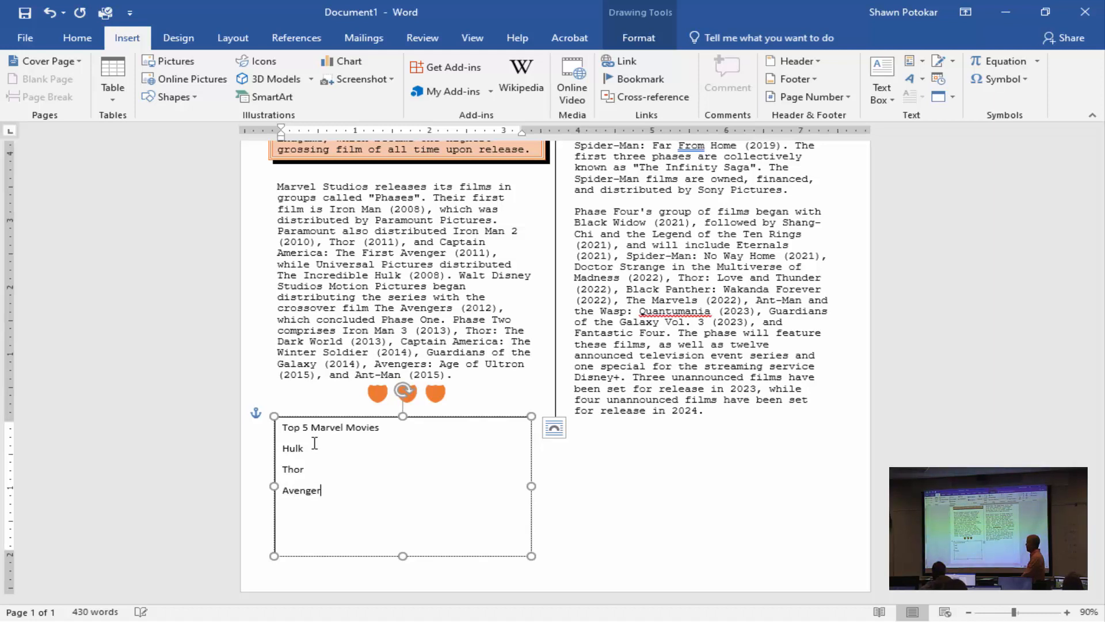
pyautogui.write('s En')
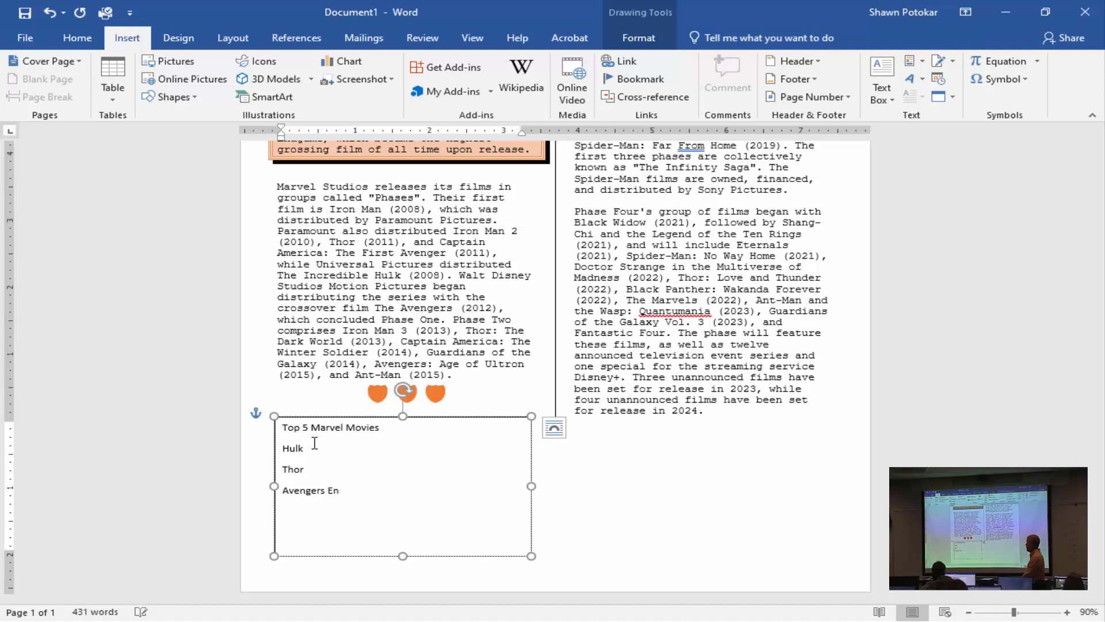
pyautogui.write('g Game')
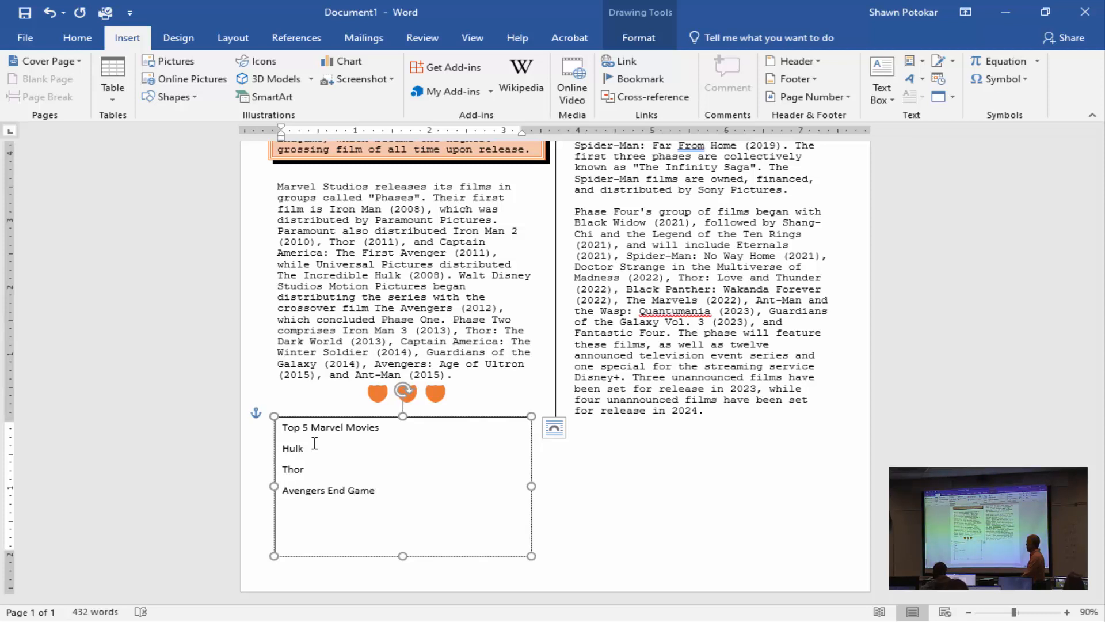
pyautogui.write(' Rag')
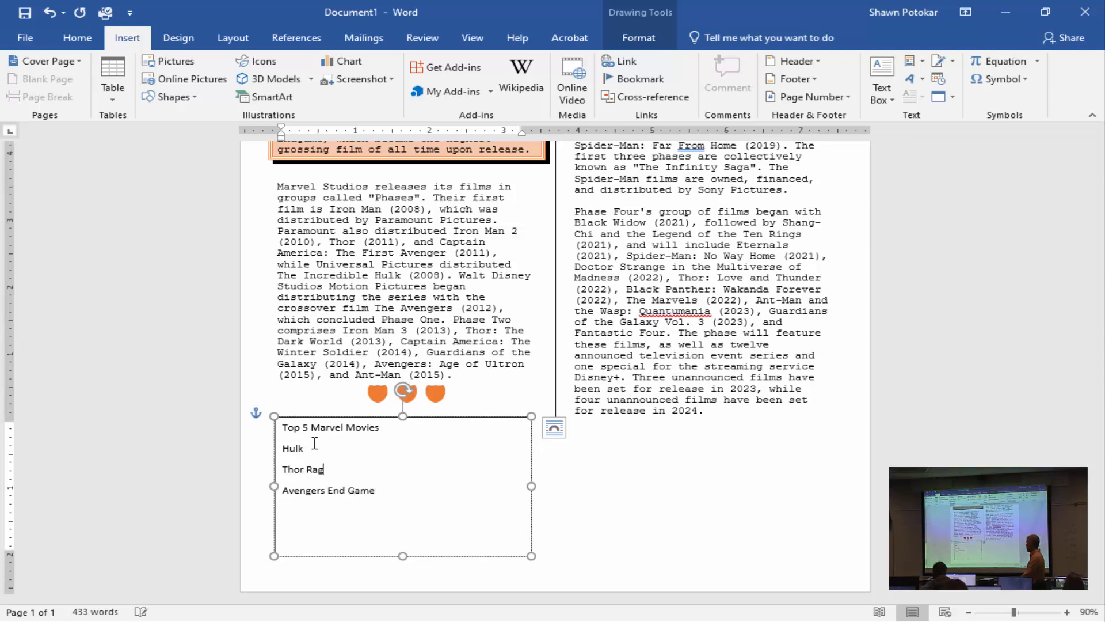
pyautogui.write('narock')
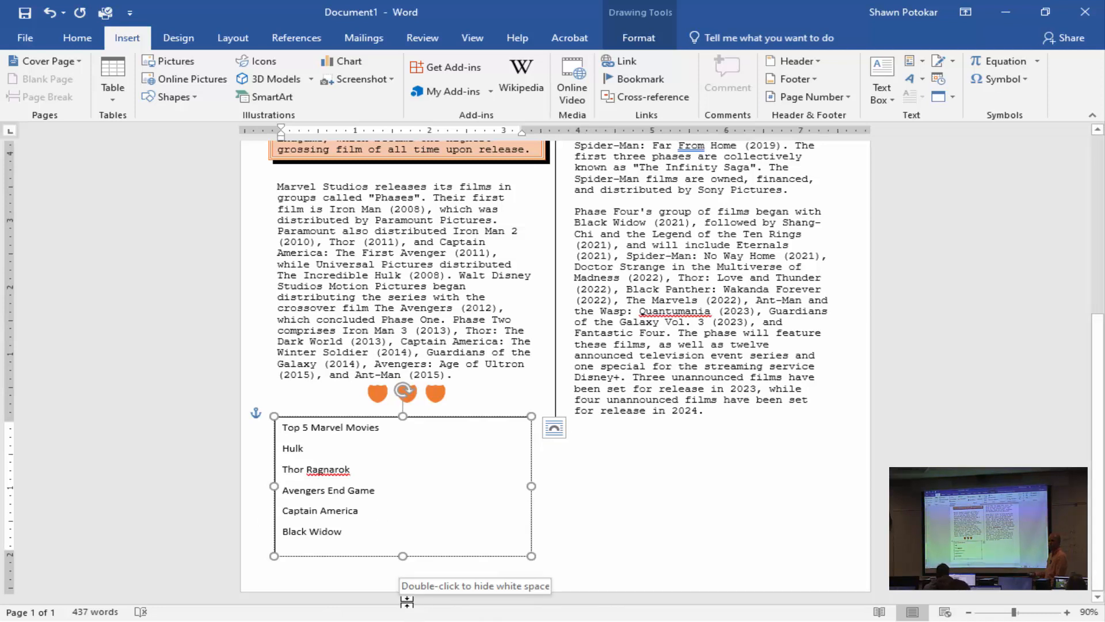
# Turn the five movie titles in the text box into a numbered list.
pyautogui.moveTo(363, 528); pyautogui.dragTo(272, 448)
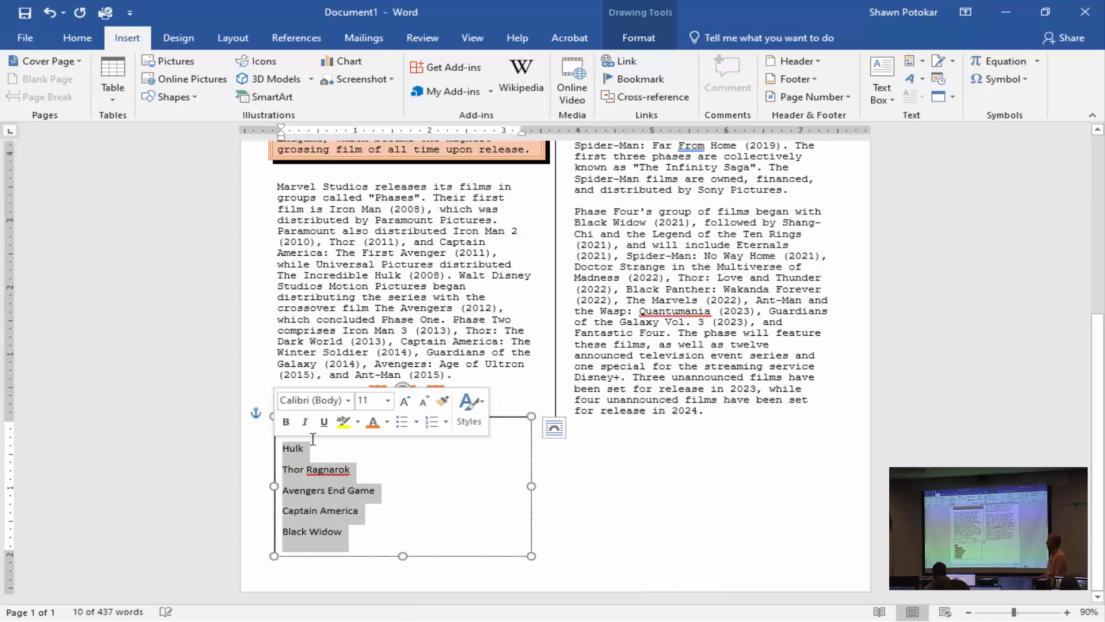
pyautogui.click(77, 38)
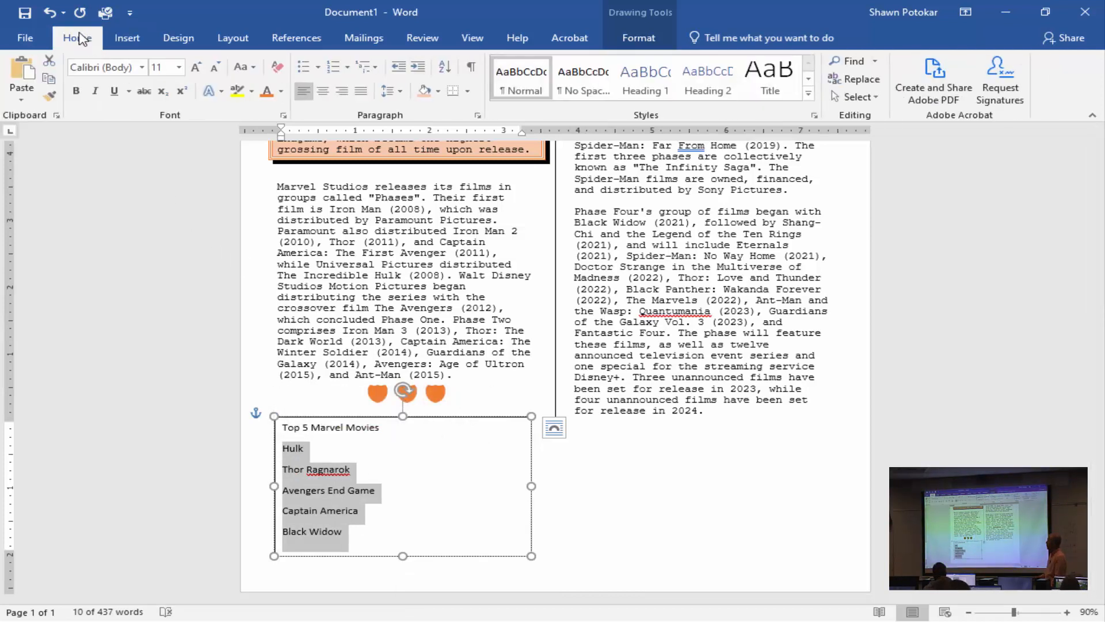
pyautogui.click(333, 67)
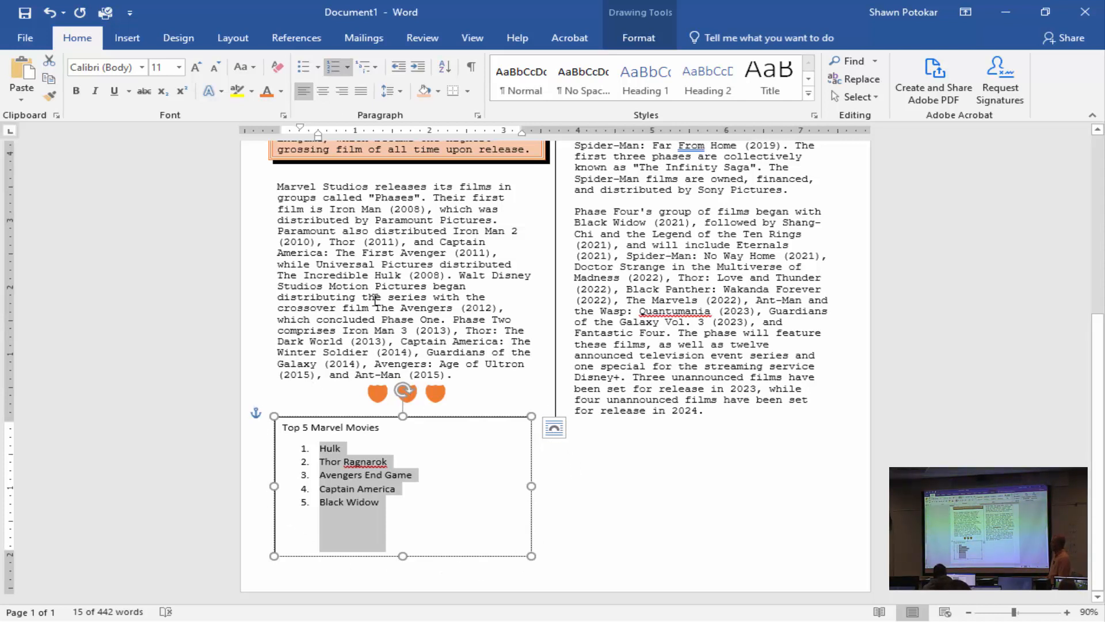
# Fill the Top 5 Marvel Movies text box with light gold and set its outline weight to 2¼ pt.
pyautogui.click(638, 38)
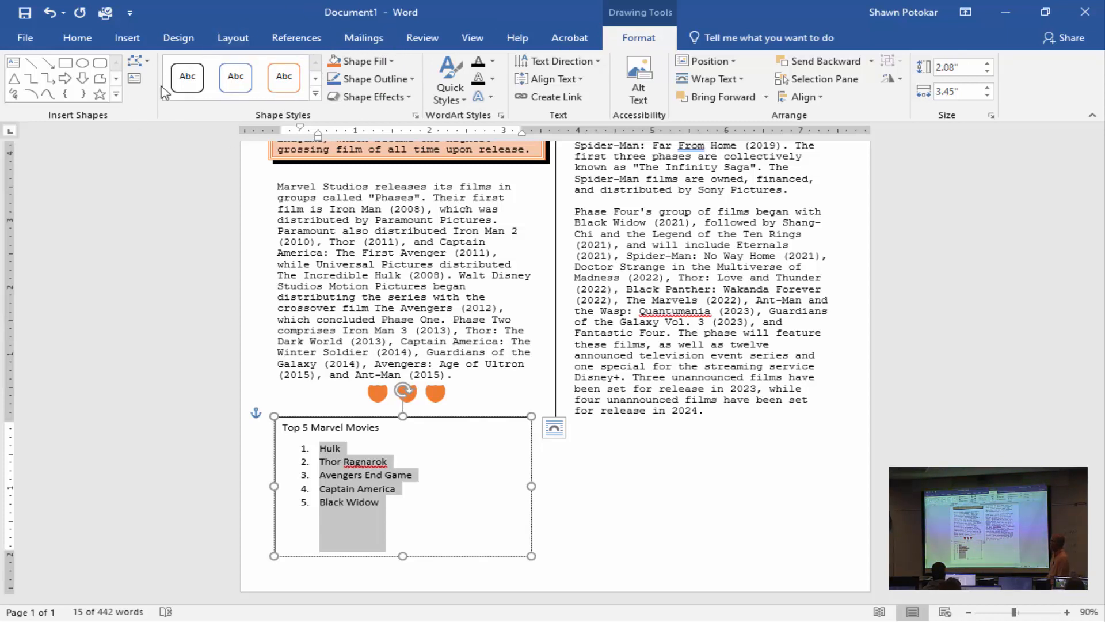
pyautogui.click(381, 63)
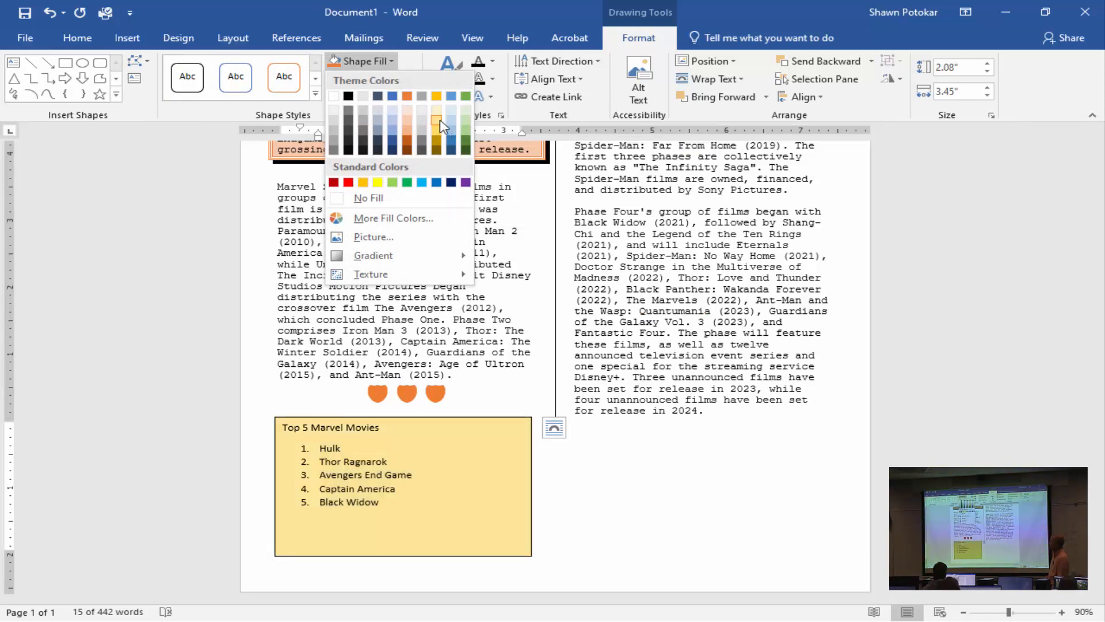
pyautogui.click(438, 122)
pyautogui.click(396, 80)
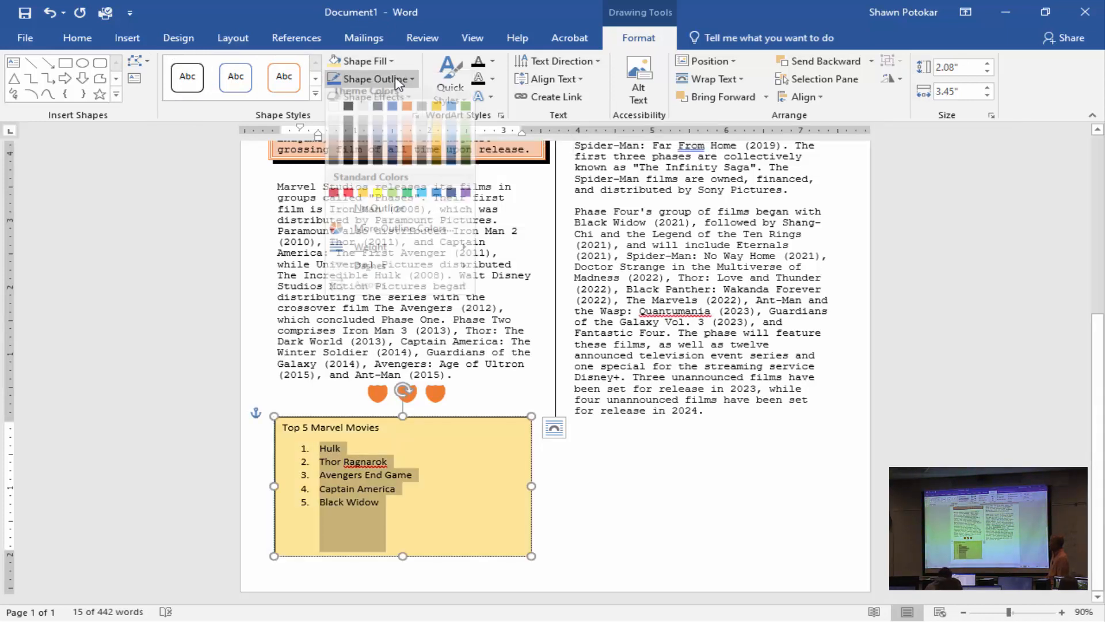
pyautogui.moveTo(418, 264)
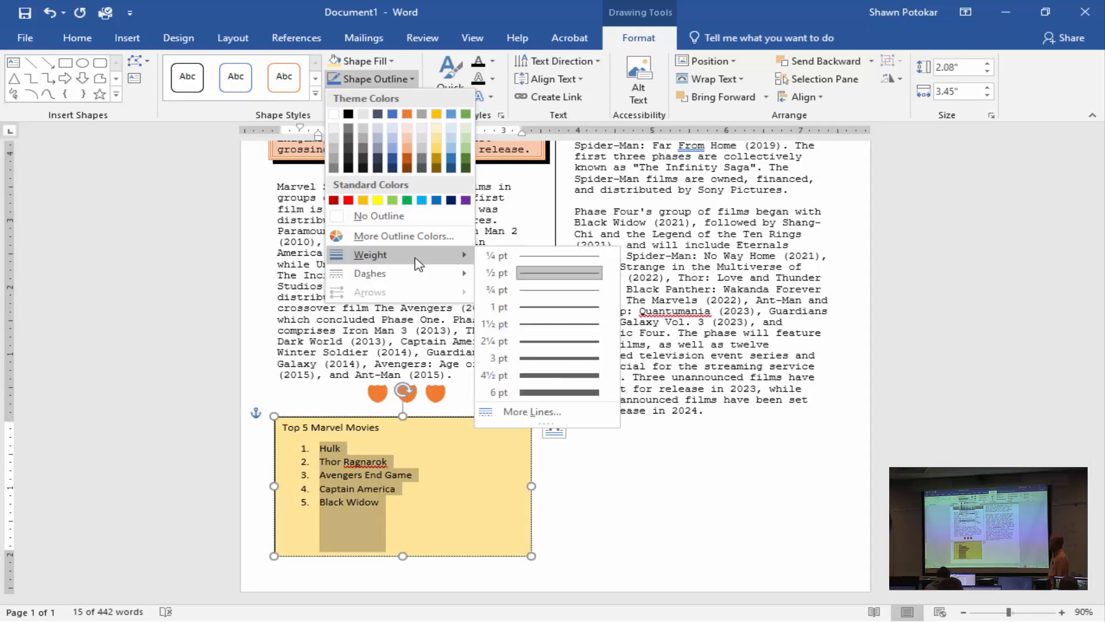
pyautogui.click(549, 344)
# Apply an outer shadow falling to the lower right to the Top 5 Marvel Movies text box.
pyautogui.click(394, 98)
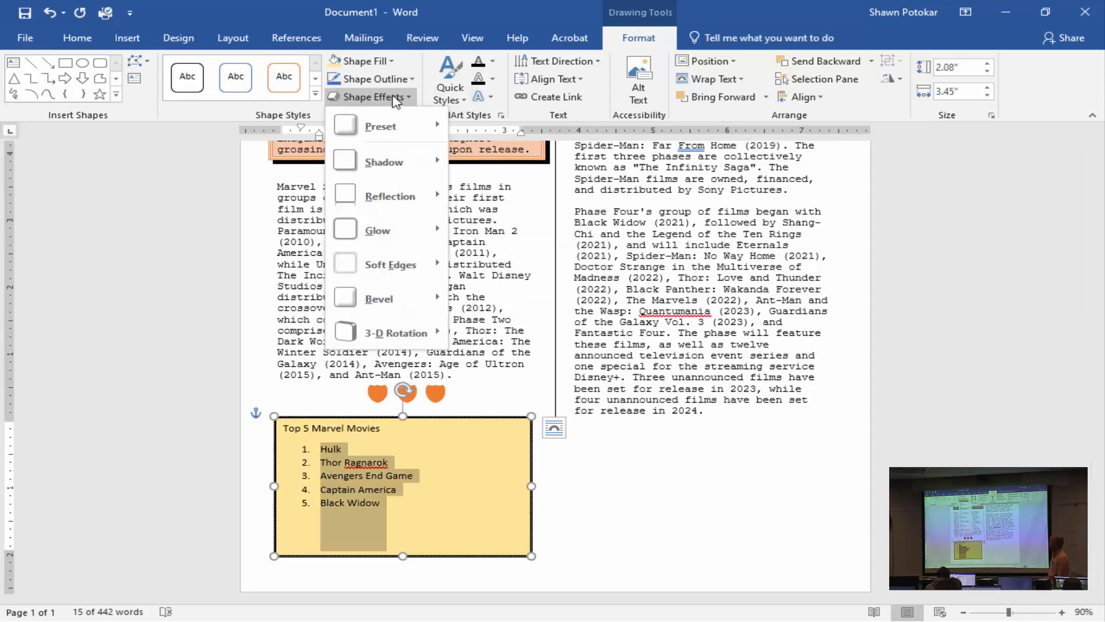
pyautogui.moveTo(410, 191)
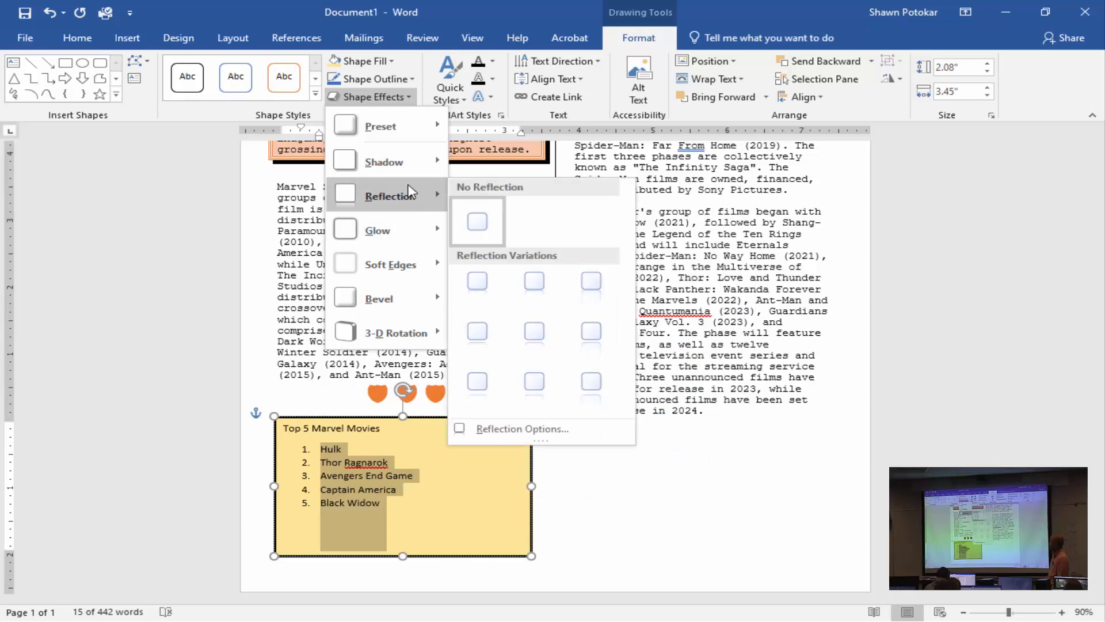
pyautogui.moveTo(403, 162)
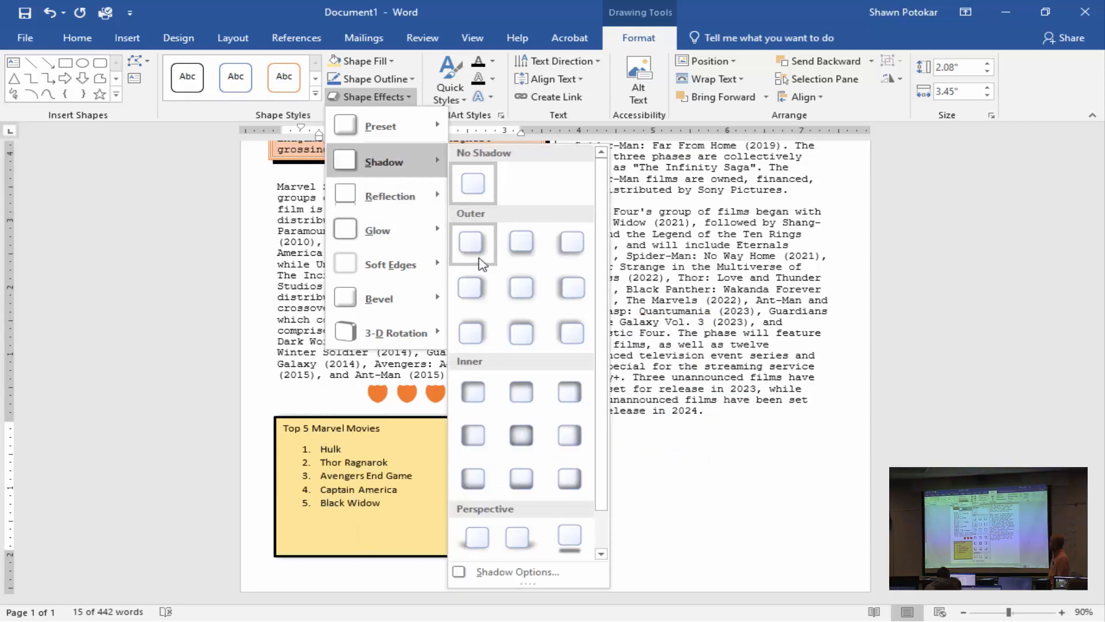
pyautogui.click(482, 263)
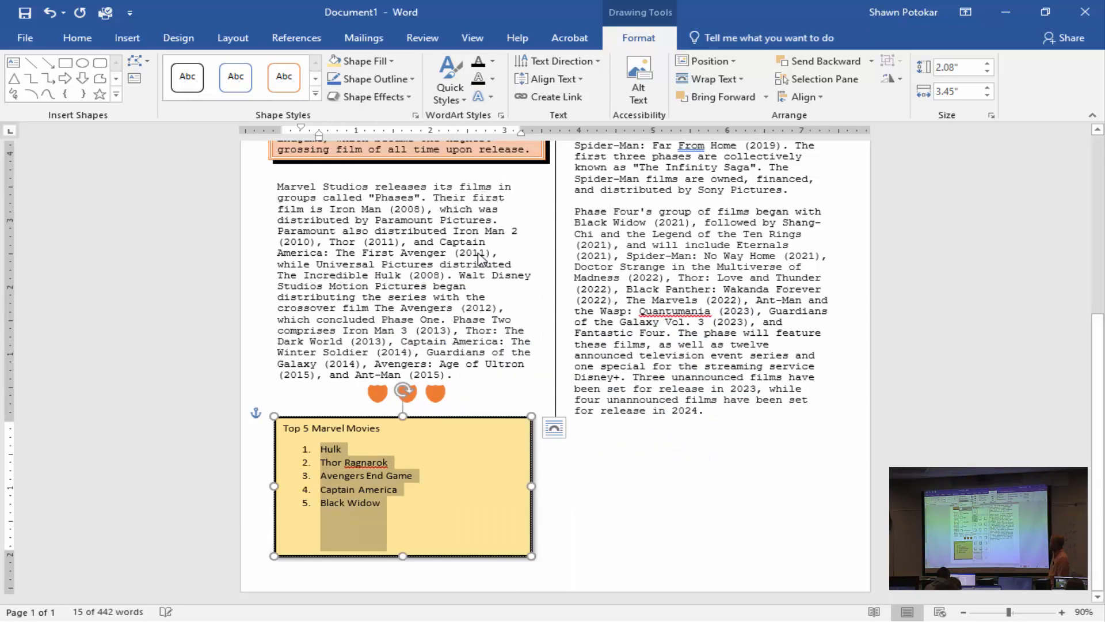
pyautogui.click(492, 324)
# Shorten the Top 5 Marvel Movies text box so its lower edge sits just below the Black Widow entry.
pyautogui.click(429, 468)
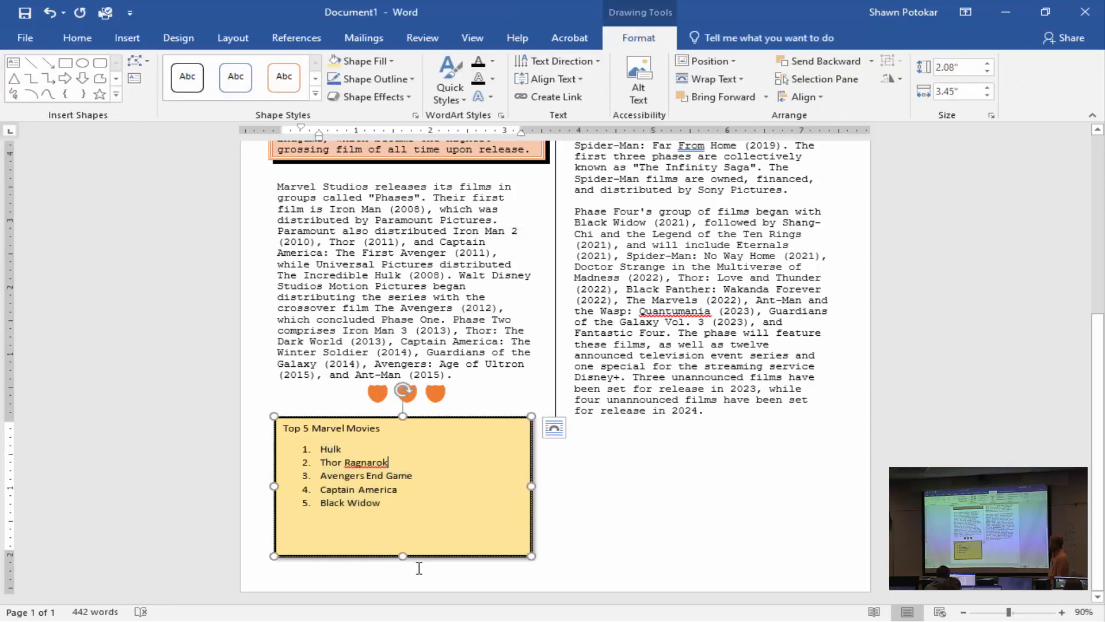
pyautogui.moveTo(405, 556); pyautogui.dragTo(404, 517)
pyautogui.click(527, 544)
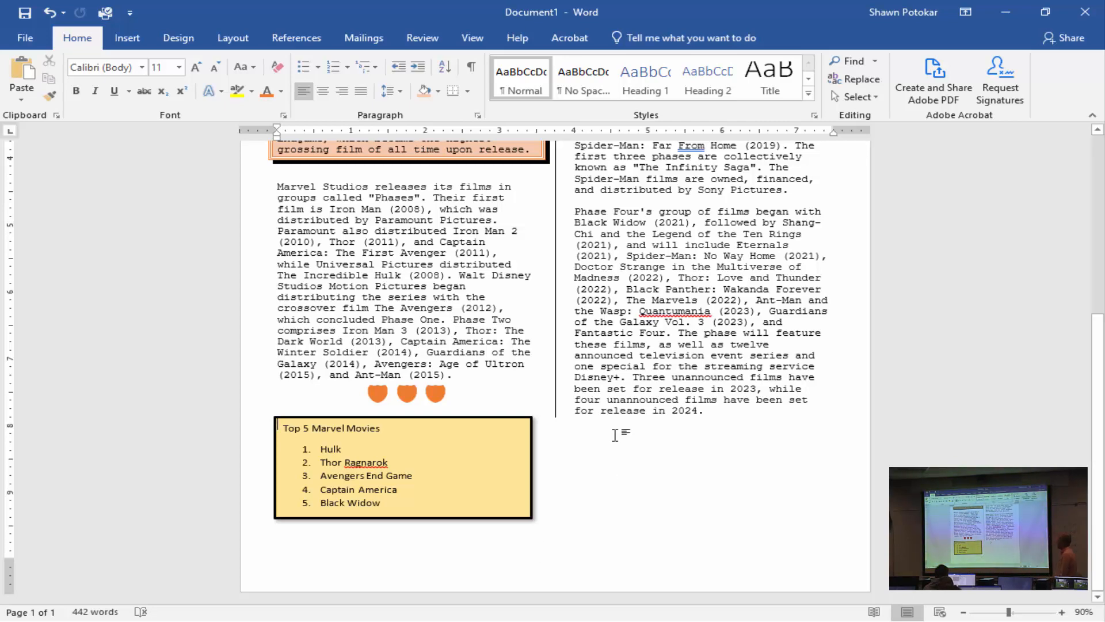
# Place the insertion point before the paragraph starting "Captain America: Civil War" and try to open the online picture search.
pyautogui.scroll(4, 616, 436)
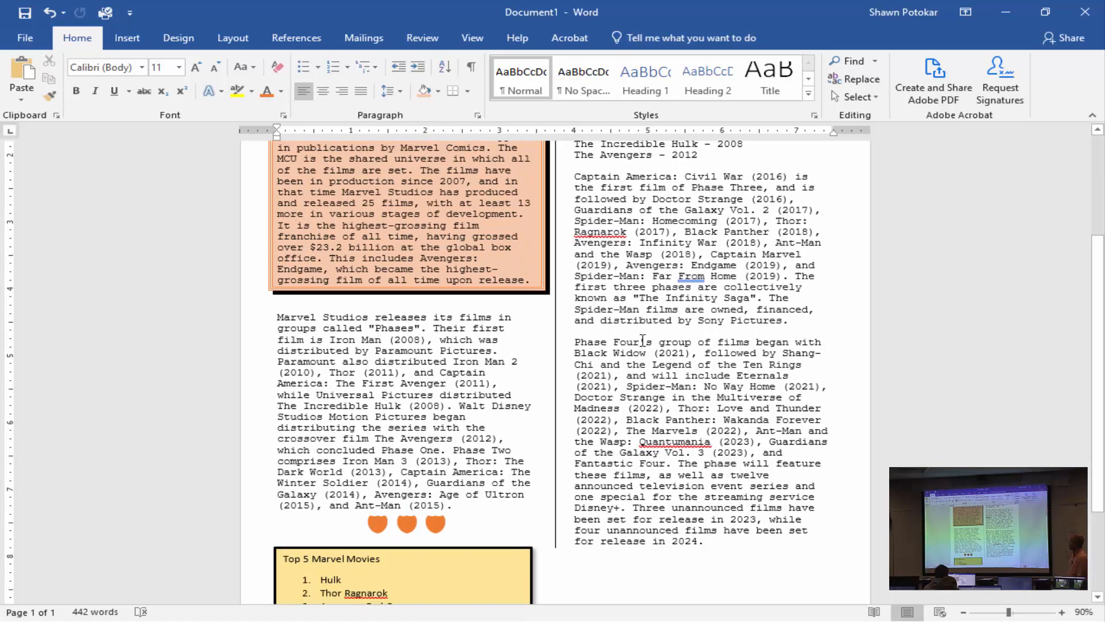
pyautogui.scroll(3, 643, 340)
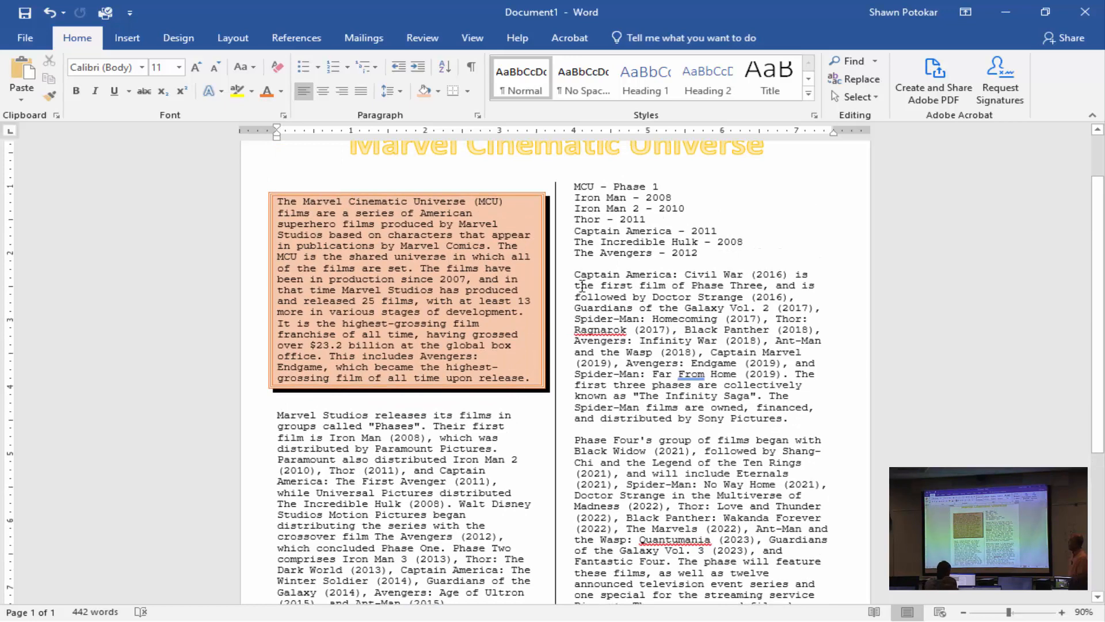
pyautogui.click(573, 278)
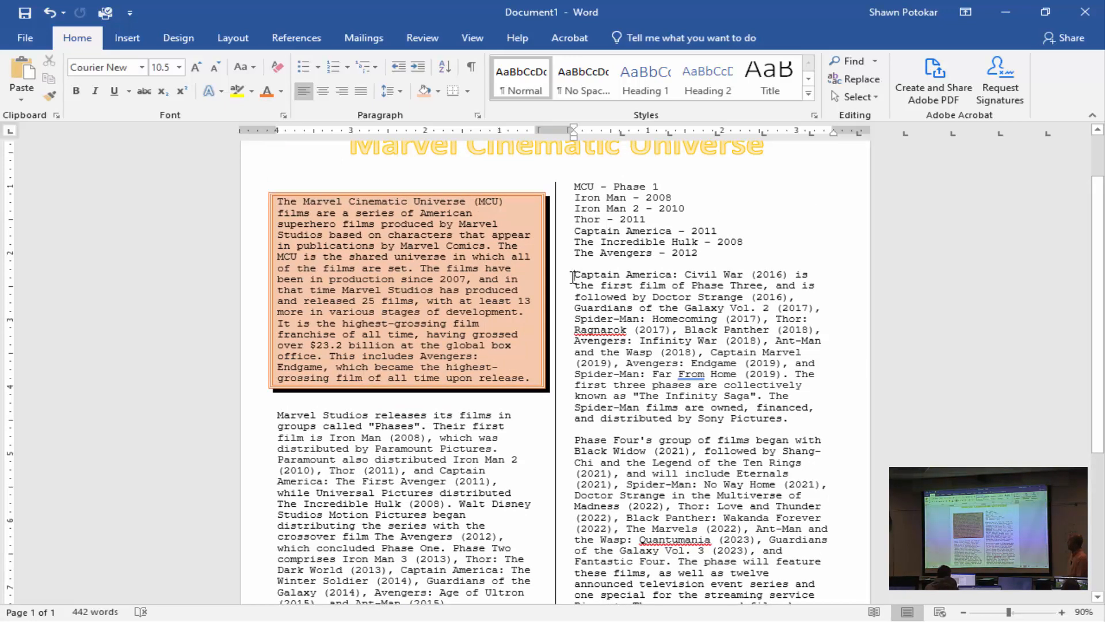
pyautogui.click(134, 41)
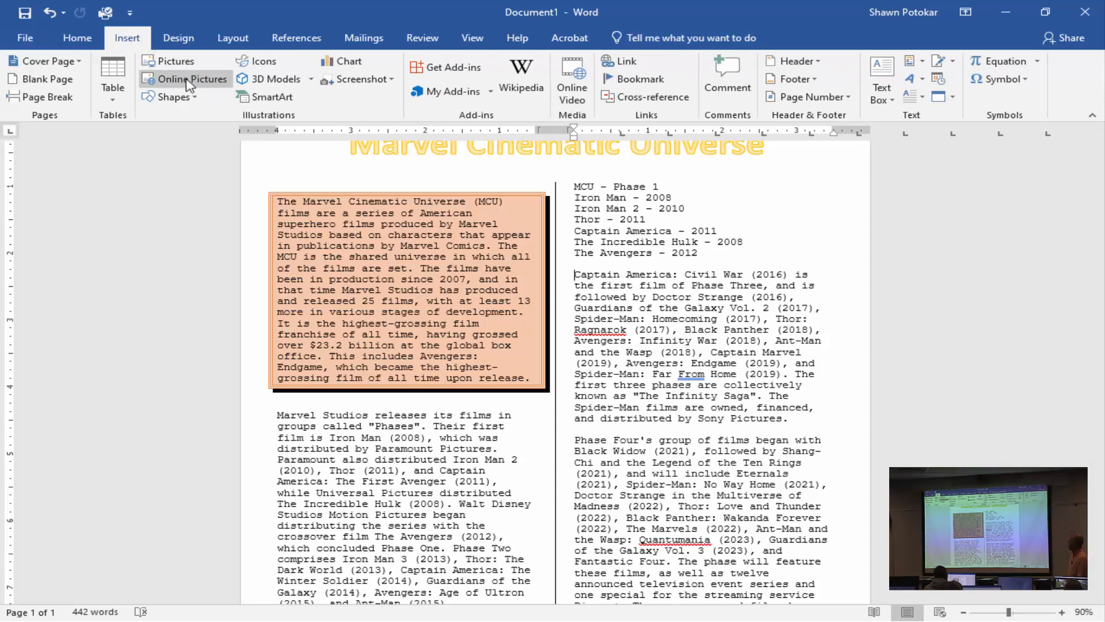
pyautogui.click(188, 81)
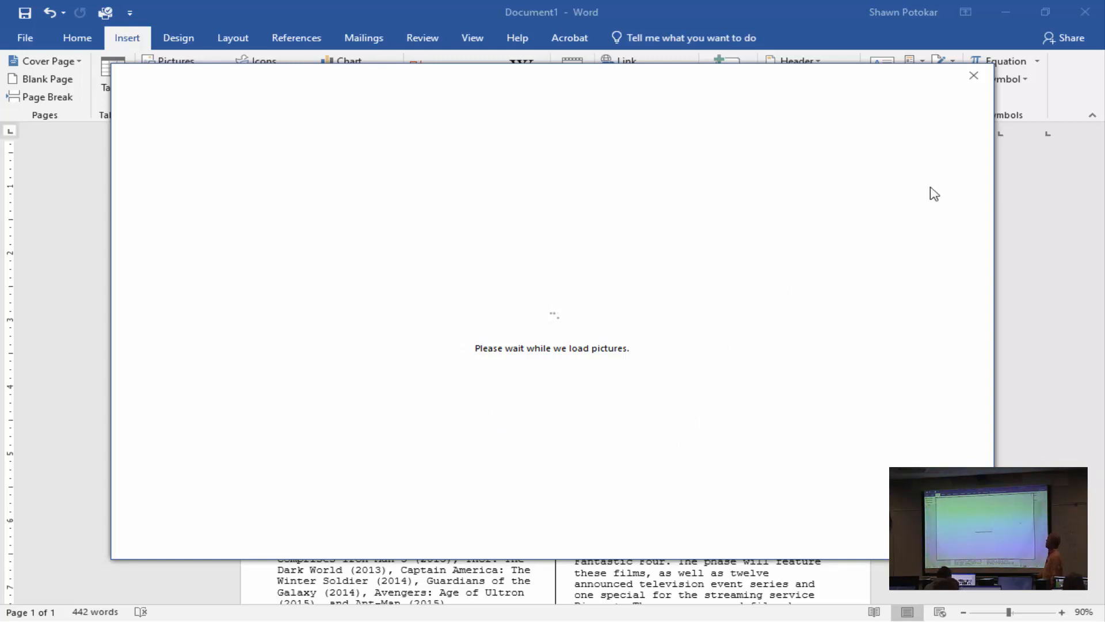
pyautogui.click(973, 76)
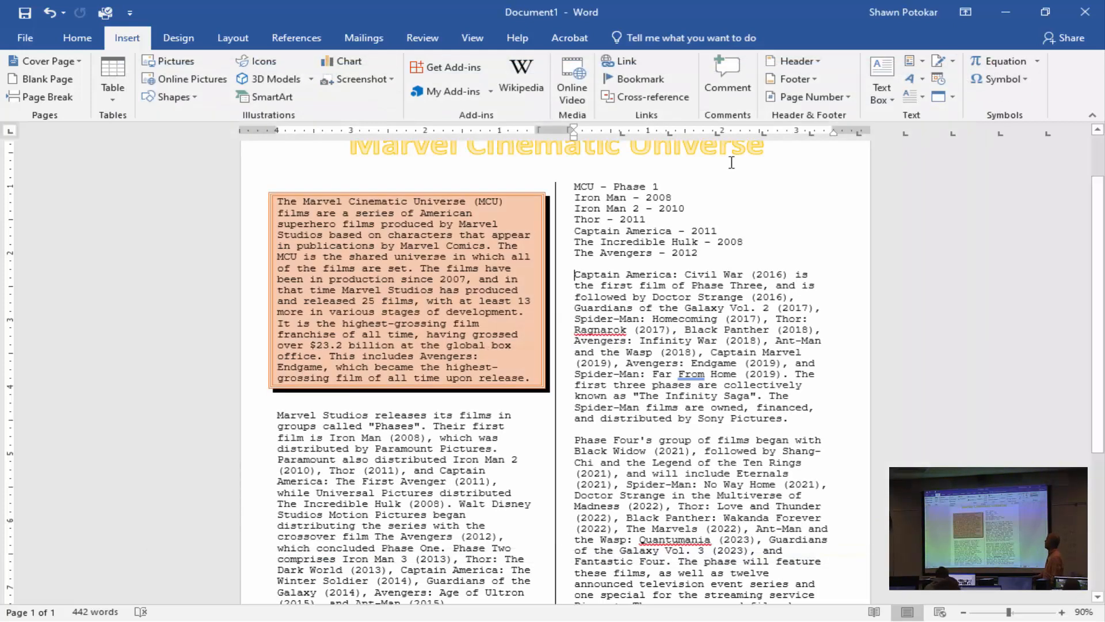
# Search online pictures for "captain america" and insert the picture of him running with the shield on a white background.
pyautogui.click(193, 79)
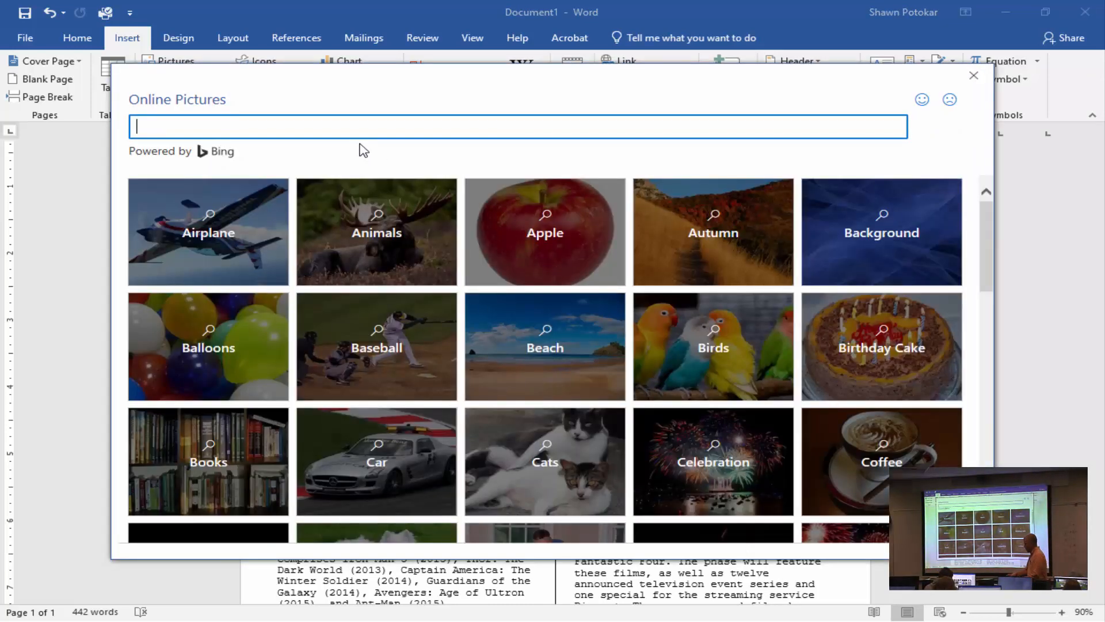
pyautogui.write('captain america')
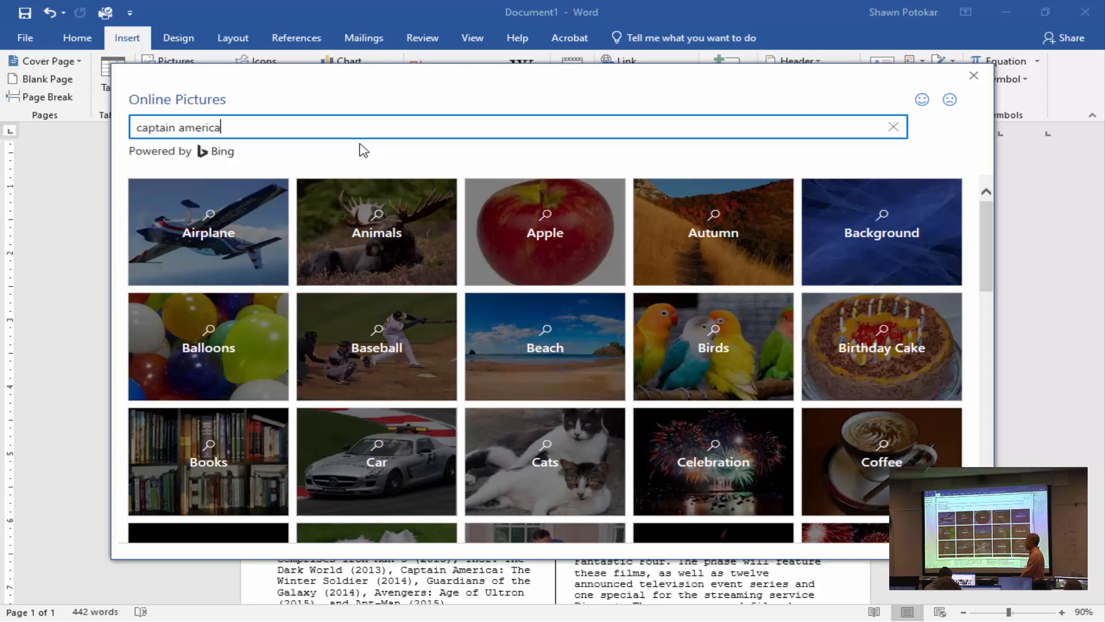
pyautogui.press('Return')
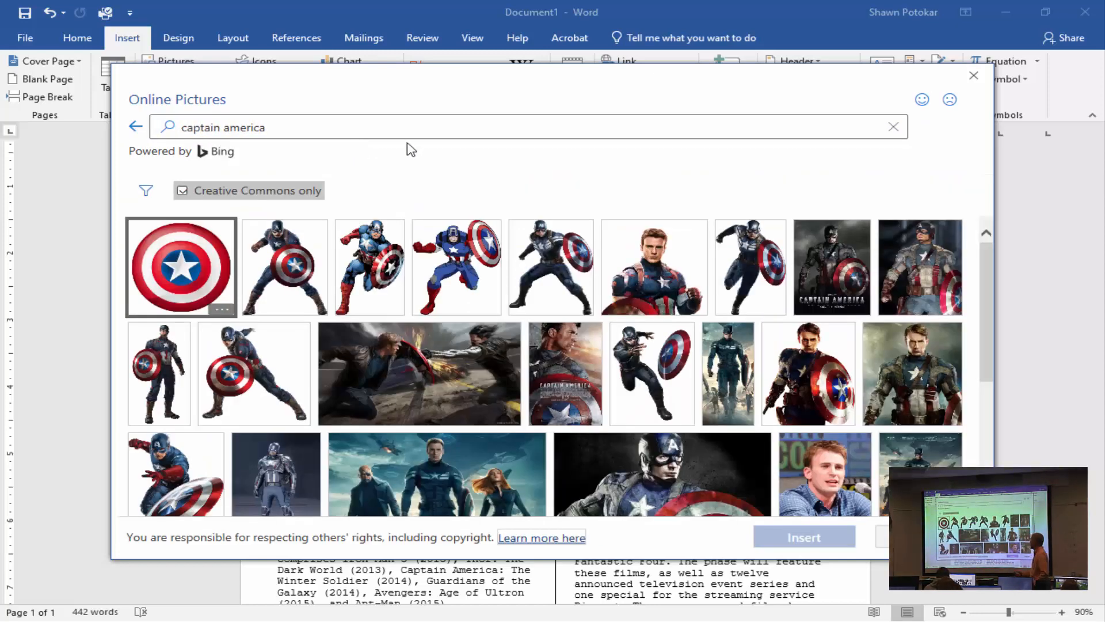
pyautogui.click(740, 270)
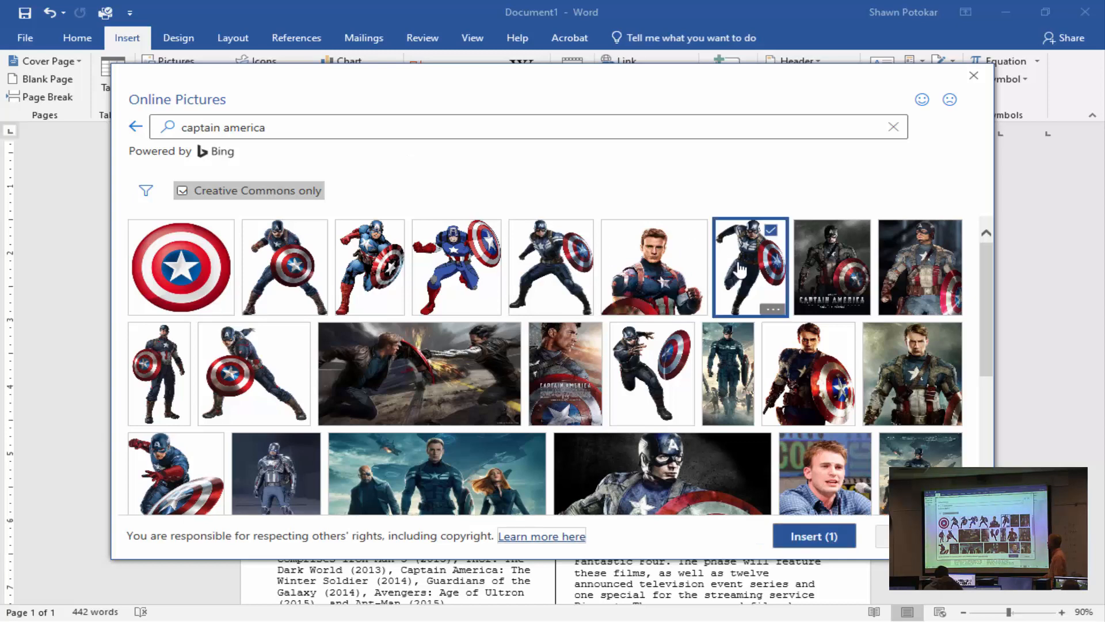
pyautogui.click(829, 538)
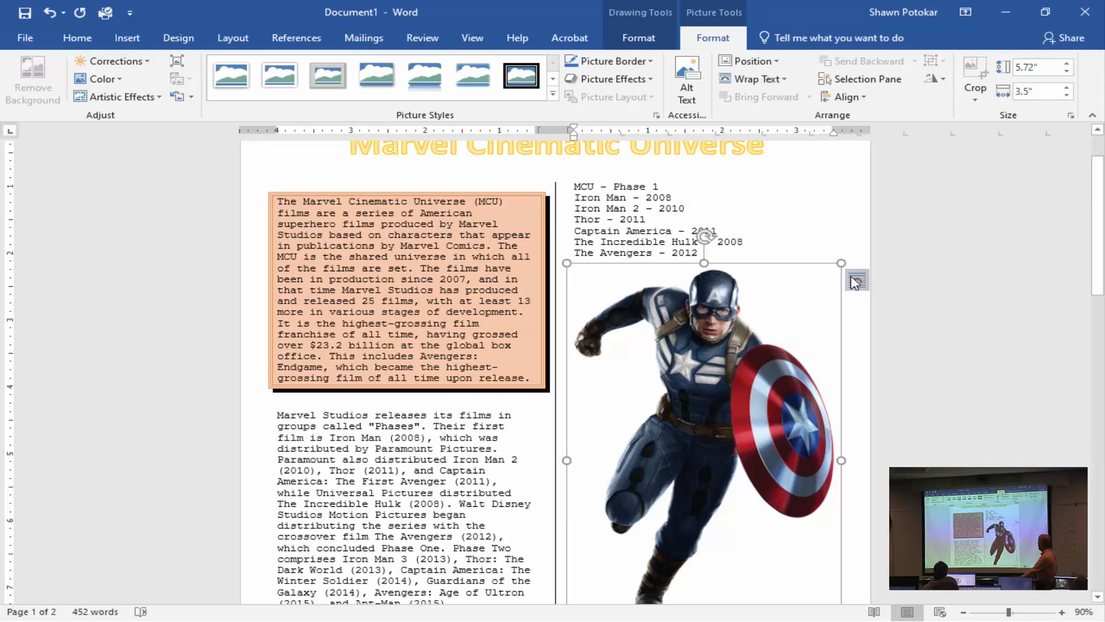
# Shrink the Captain America picture to about 3.47" high and 2.12" wide with its caption, and delete the attribution caption.
pyautogui.moveTo(841, 262); pyautogui.dragTo(688, 365)
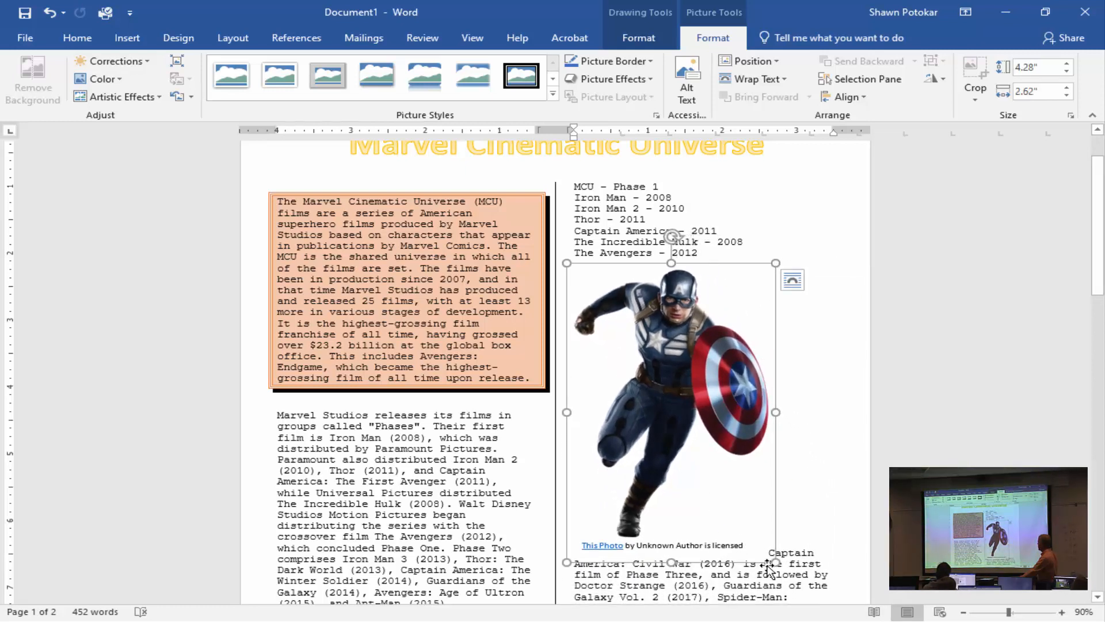
pyautogui.moveTo(771, 559); pyautogui.dragTo(738, 508)
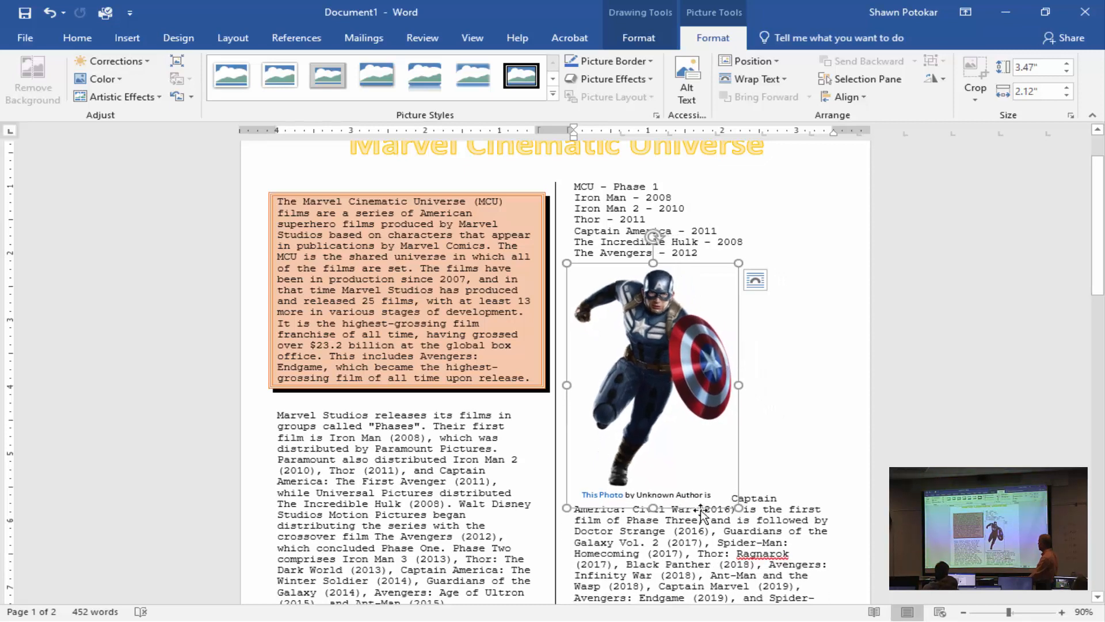
pyautogui.click(694, 494)
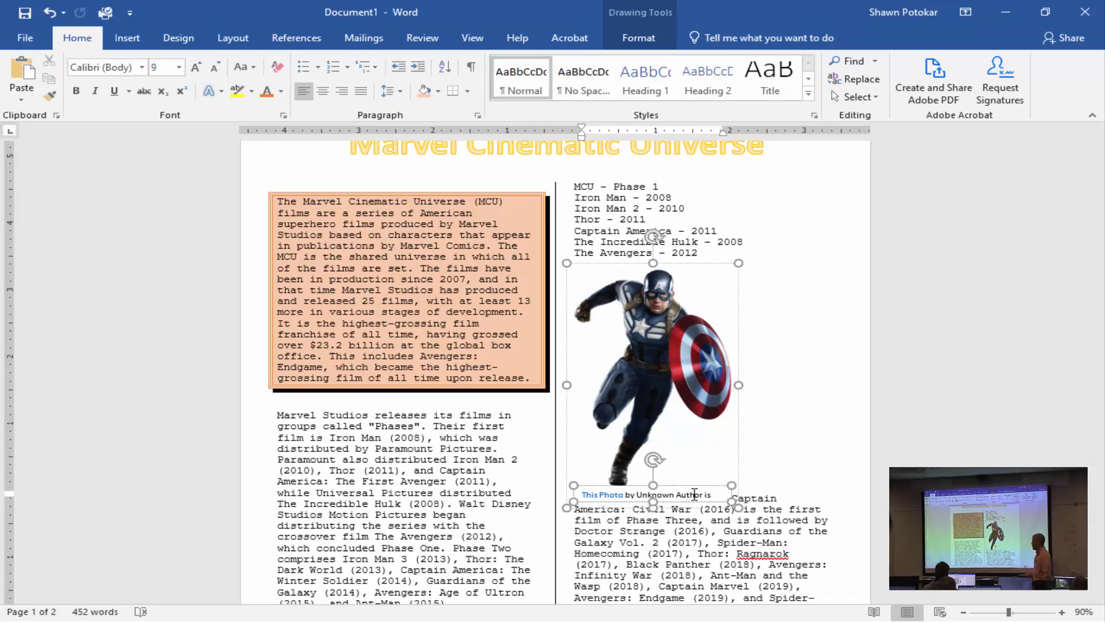
pyautogui.click(698, 486)
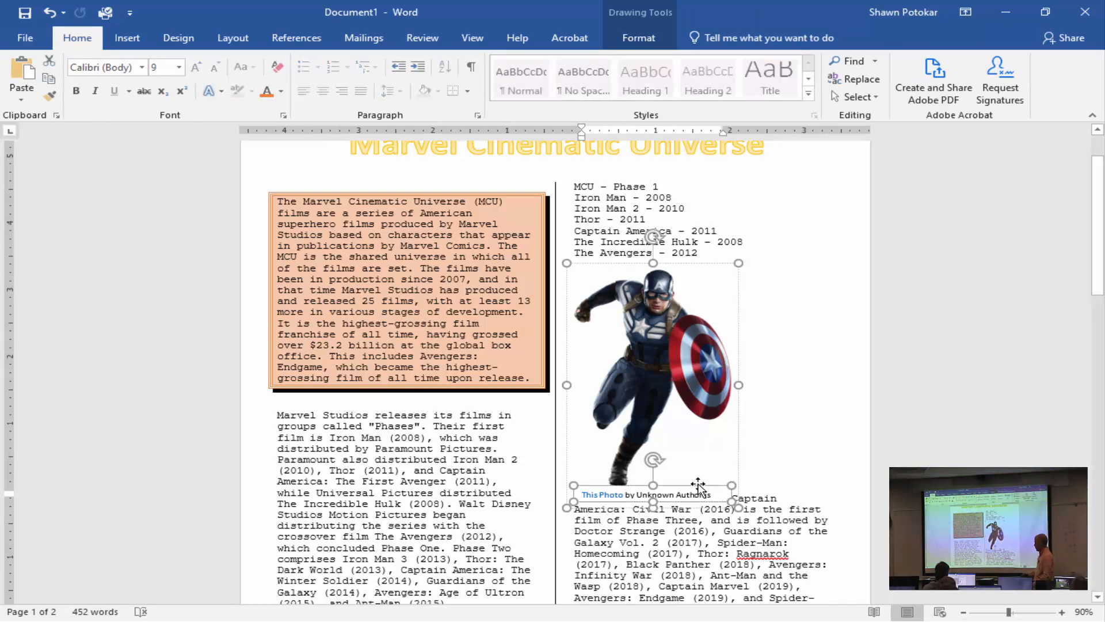
pyautogui.press('Delete')
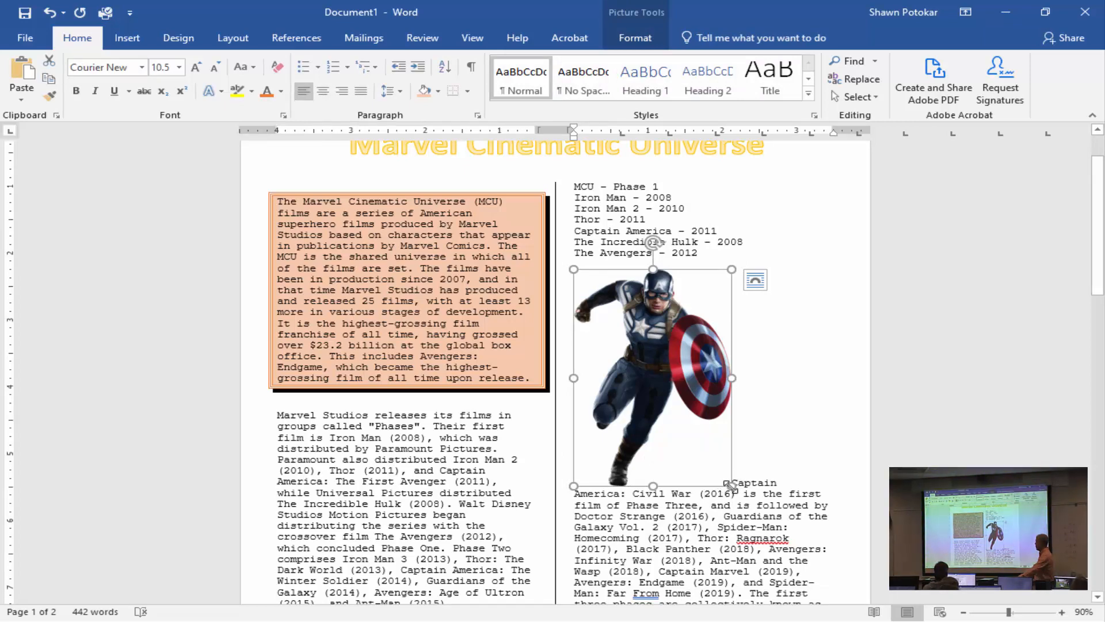
# Shrink the Captain America picture to slightly under 1" wide and wrap the paragraph text tightly around it.
pyautogui.moveTo(731, 486); pyautogui.dragTo(644, 364)
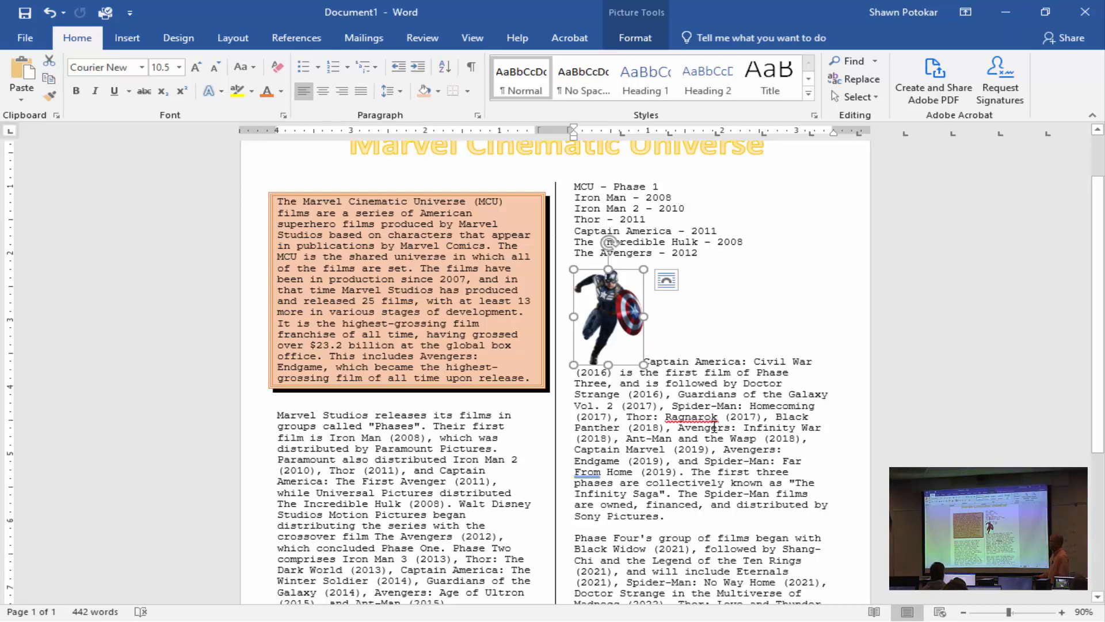
pyautogui.click(666, 282)
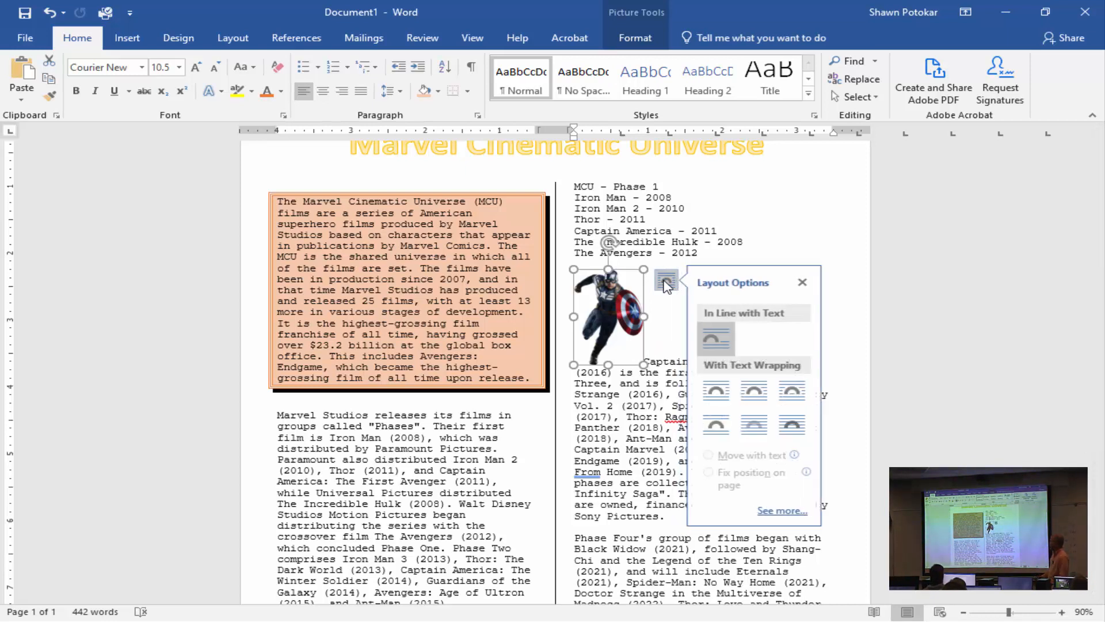
pyautogui.click(728, 389)
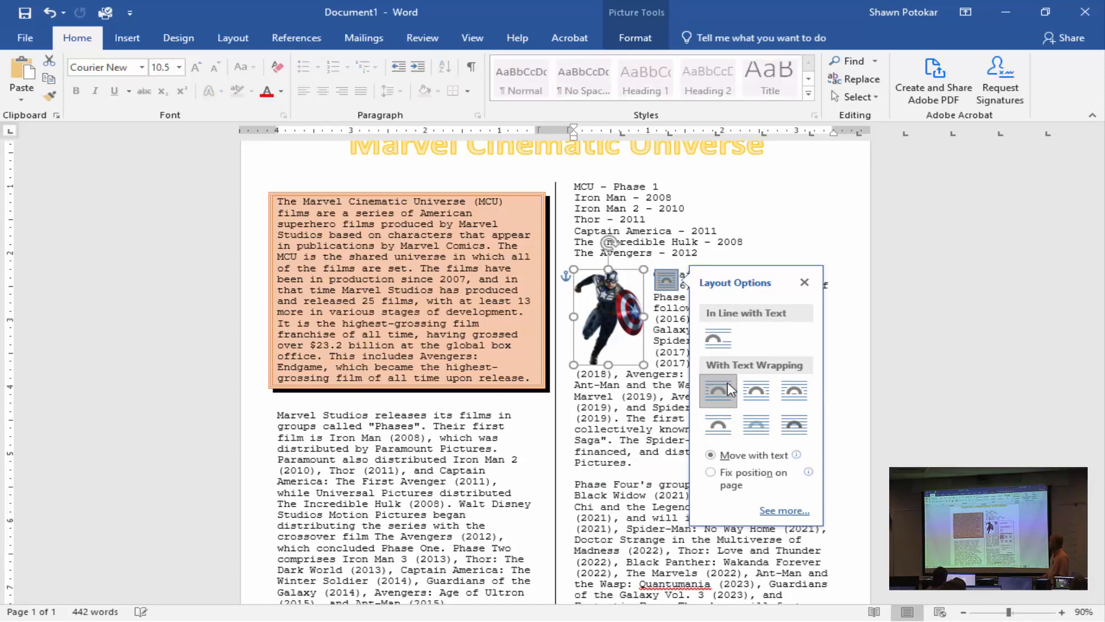
pyautogui.click(757, 390)
pyautogui.click(668, 363)
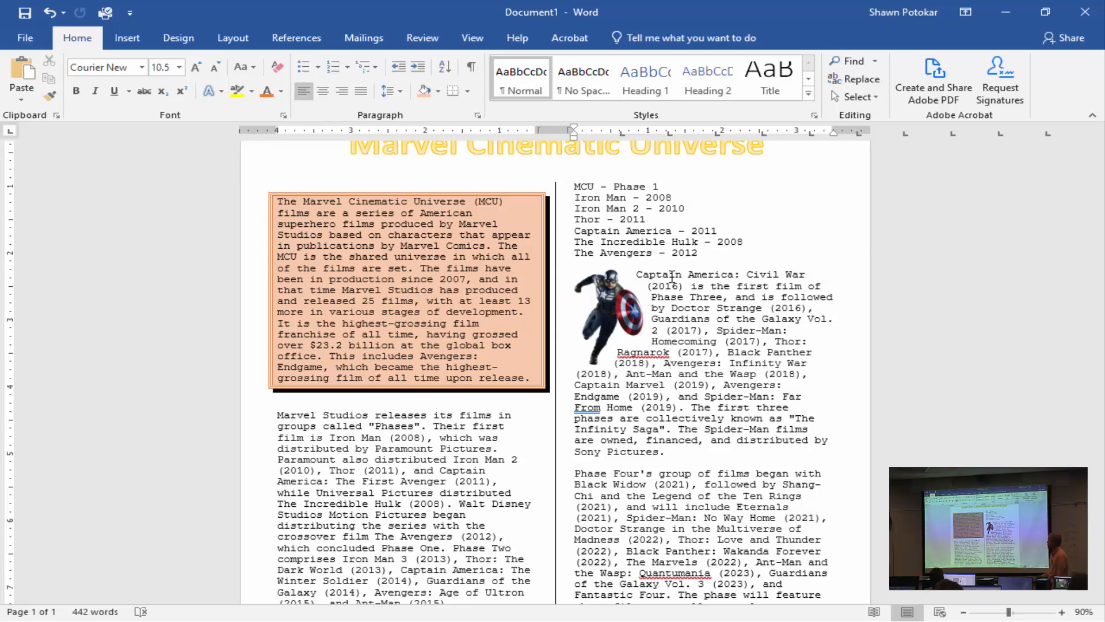
# Before the paragraph starting "Phase Four's group of films", insert the full-body Thor picture on a white background from an online search for "thor".
pyautogui.scroll(-2, 671, 277)
pyautogui.scroll(-3, 671, 277)
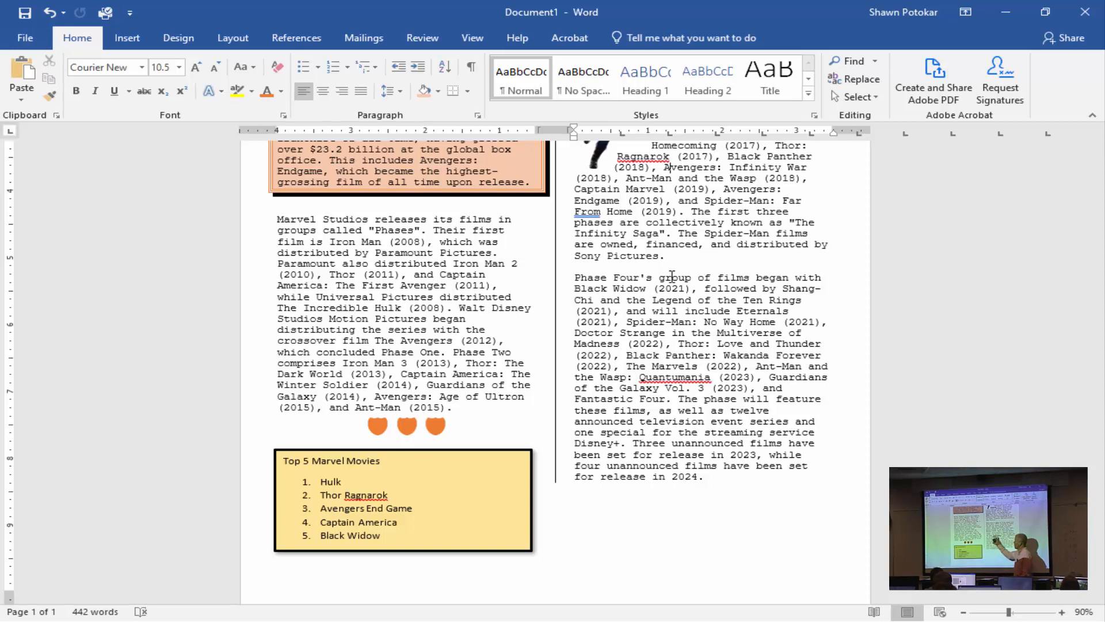
pyautogui.click(574, 279)
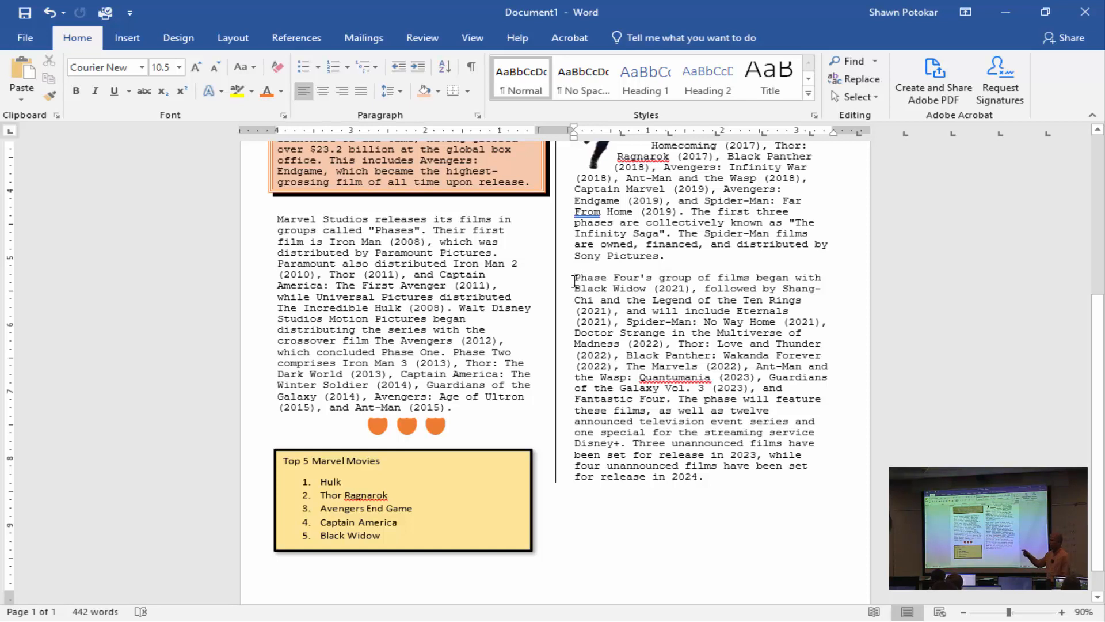
pyautogui.click(127, 39)
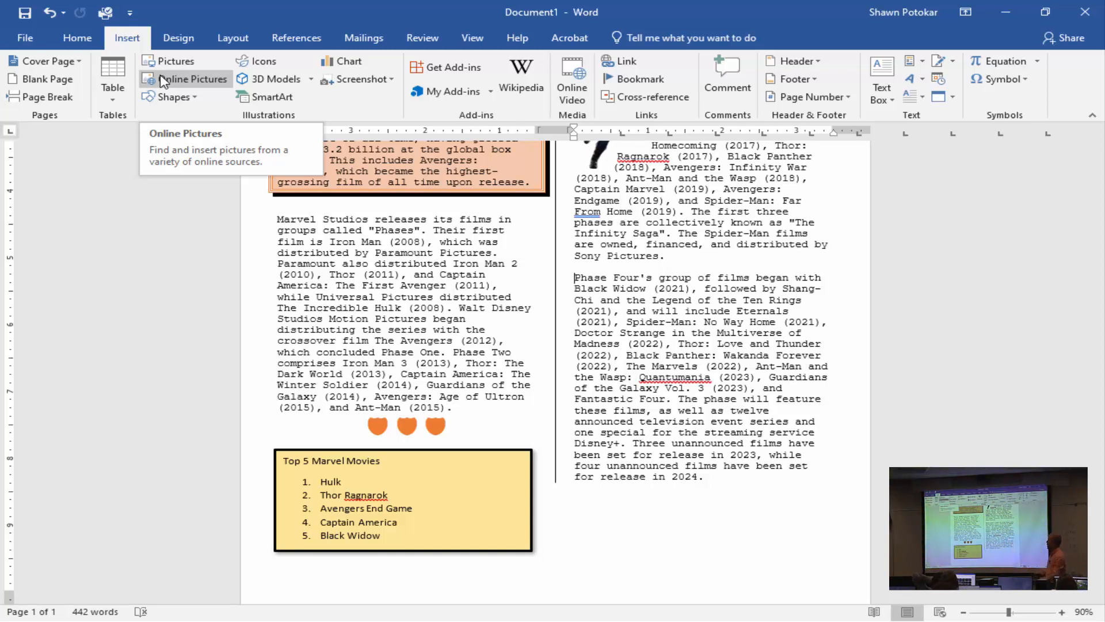
pyautogui.click(163, 80)
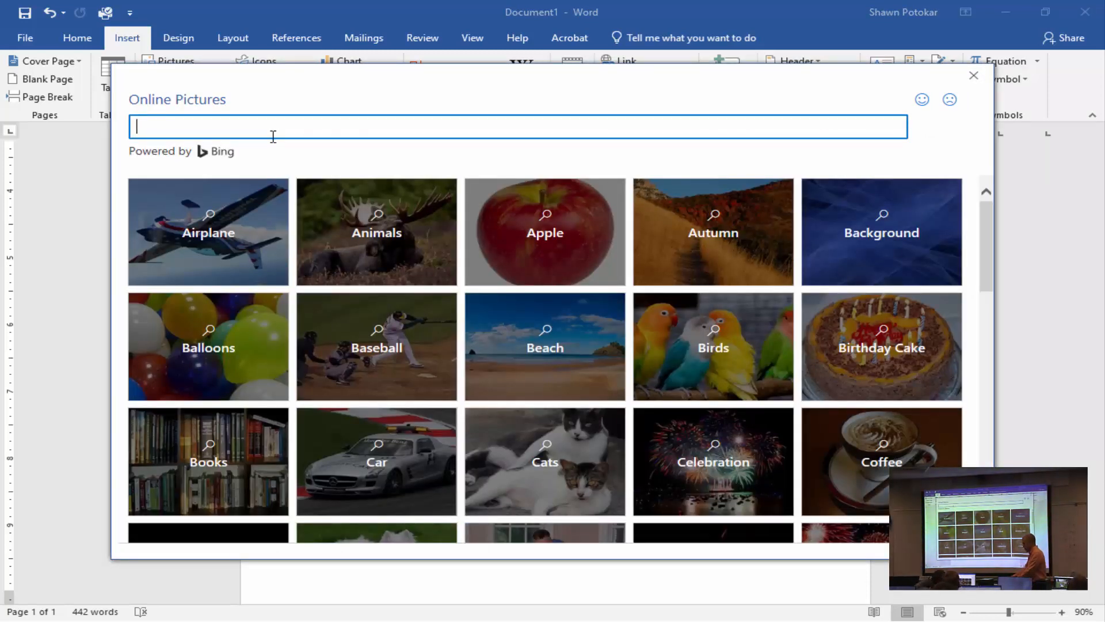
pyautogui.write('thor')
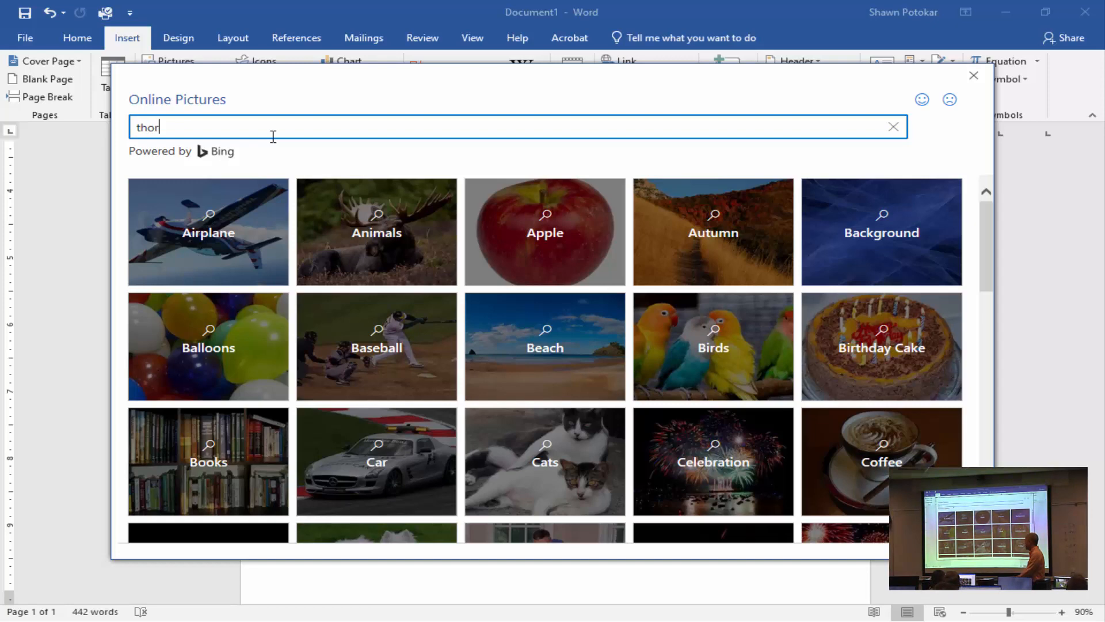
pyautogui.press('Return')
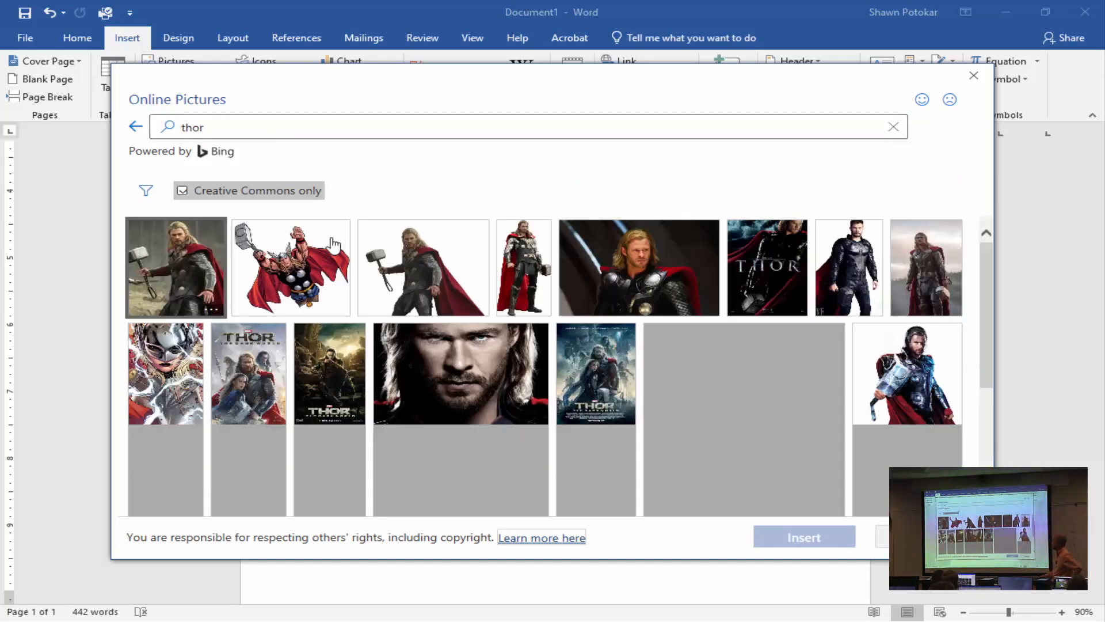
pyautogui.click(524, 266)
pyautogui.click(816, 544)
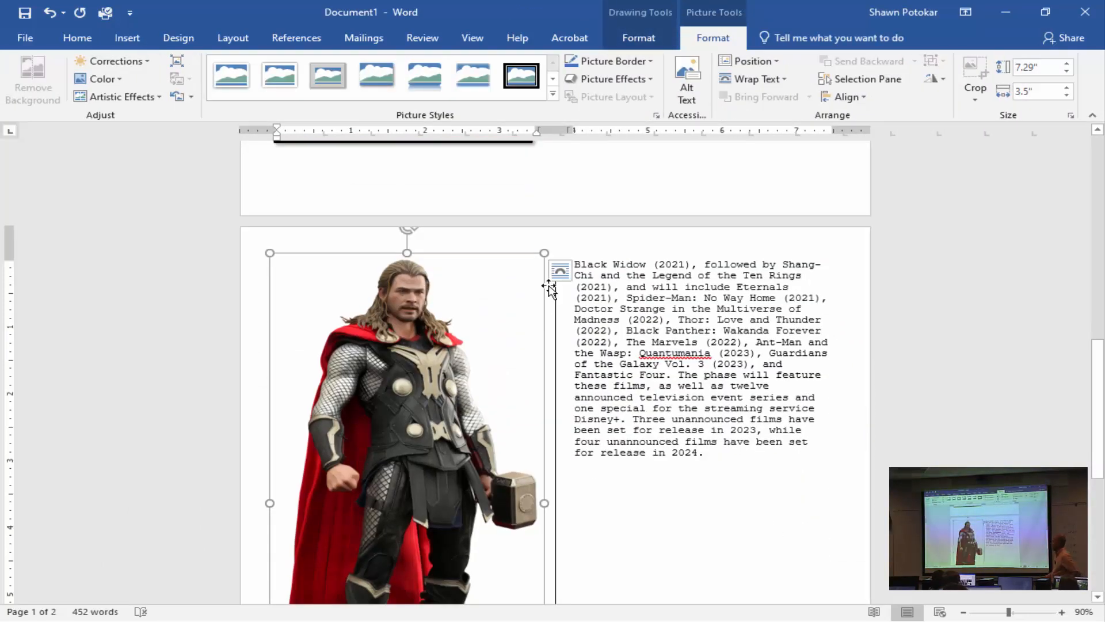
# Delete the attribution caption beneath the Thor picture.
pyautogui.scroll(-5, 624, 346)
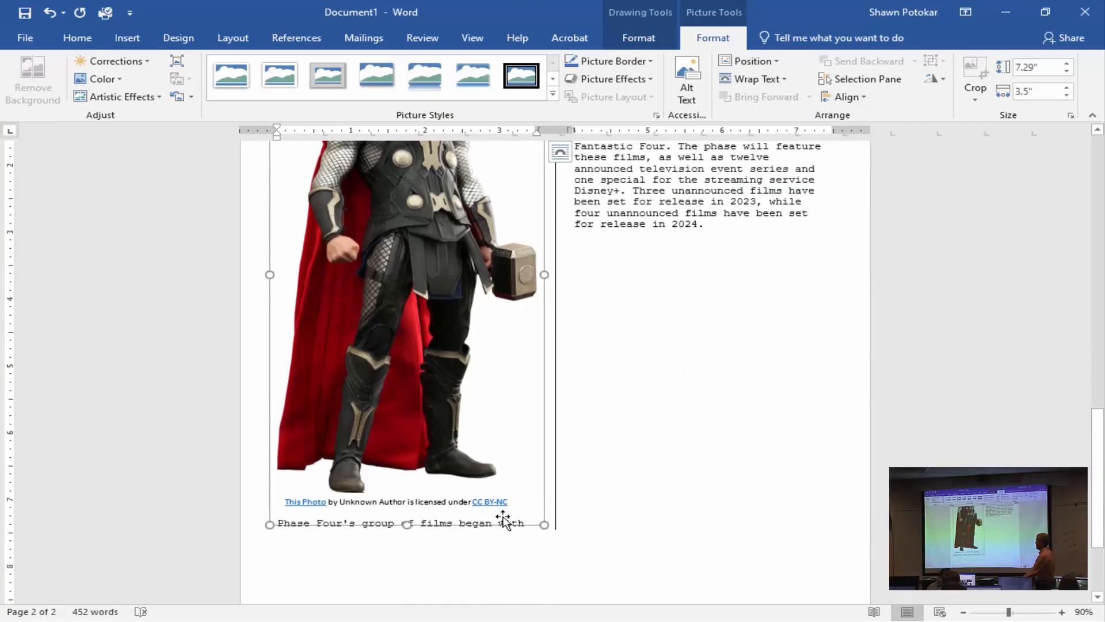
pyautogui.click(487, 499)
pyautogui.click(499, 494)
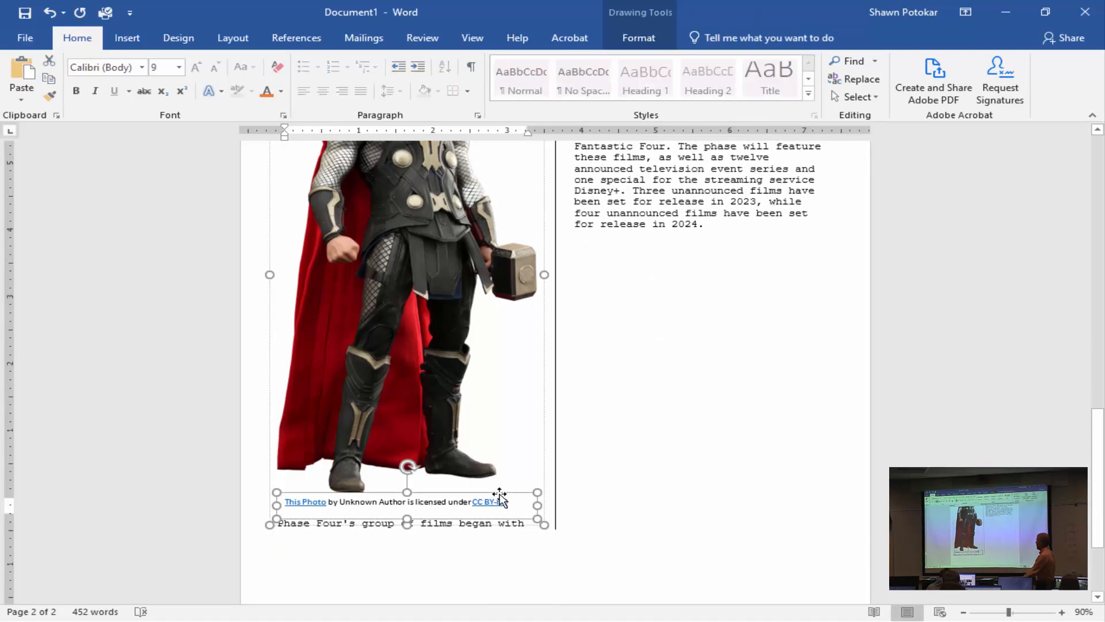
pyautogui.press('Delete')
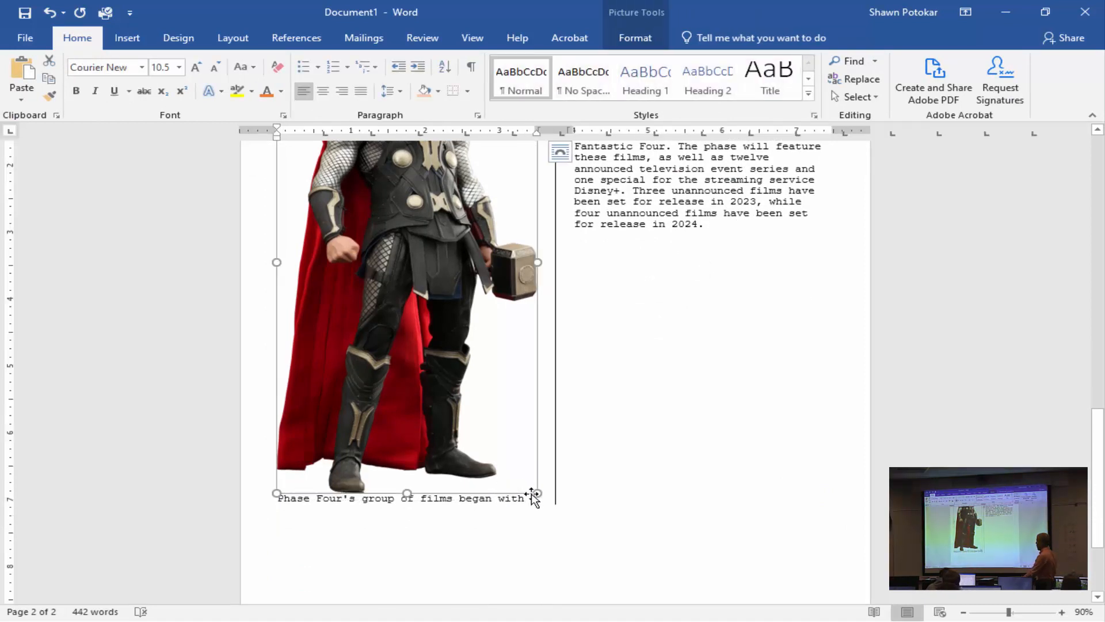
# Shrink the Thor picture proportionally to about 0.6" wide so it fits beside the Phase Four paragraph, and deselect it.
pyautogui.moveTo(537, 490); pyautogui.dragTo(330, 259)
pyautogui.moveTo(679, 328); pyautogui.dragTo(647, 274)
pyautogui.moveTo(596, 245); pyautogui.dragTo(617, 219)
pyautogui.scroll(3, 704, 372)
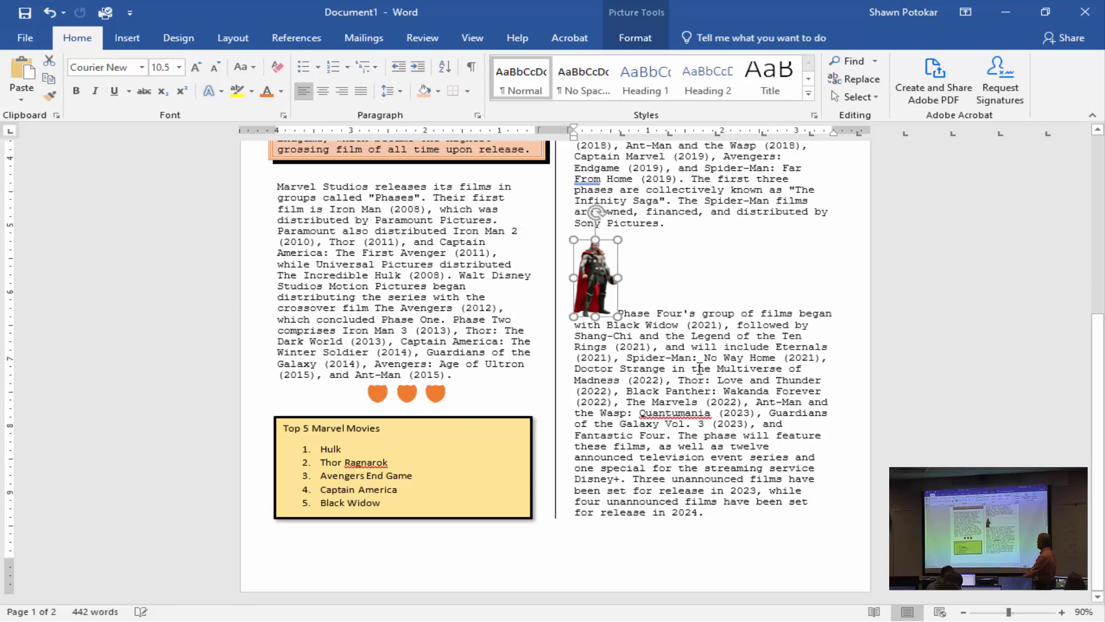
pyautogui.scroll(5, 703, 373)
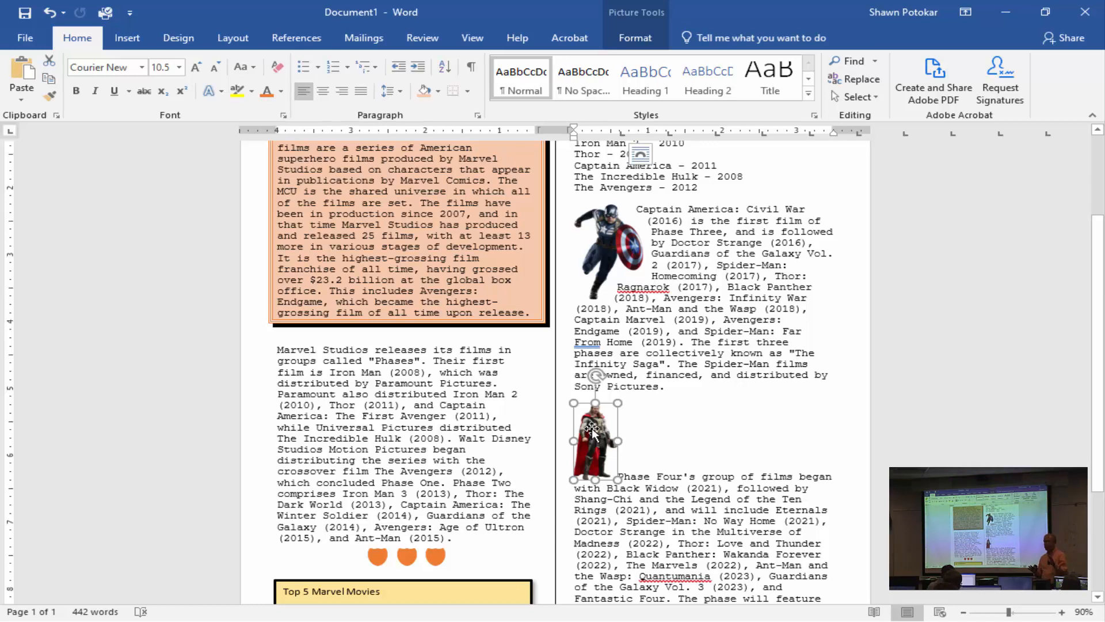
pyautogui.click(699, 416)
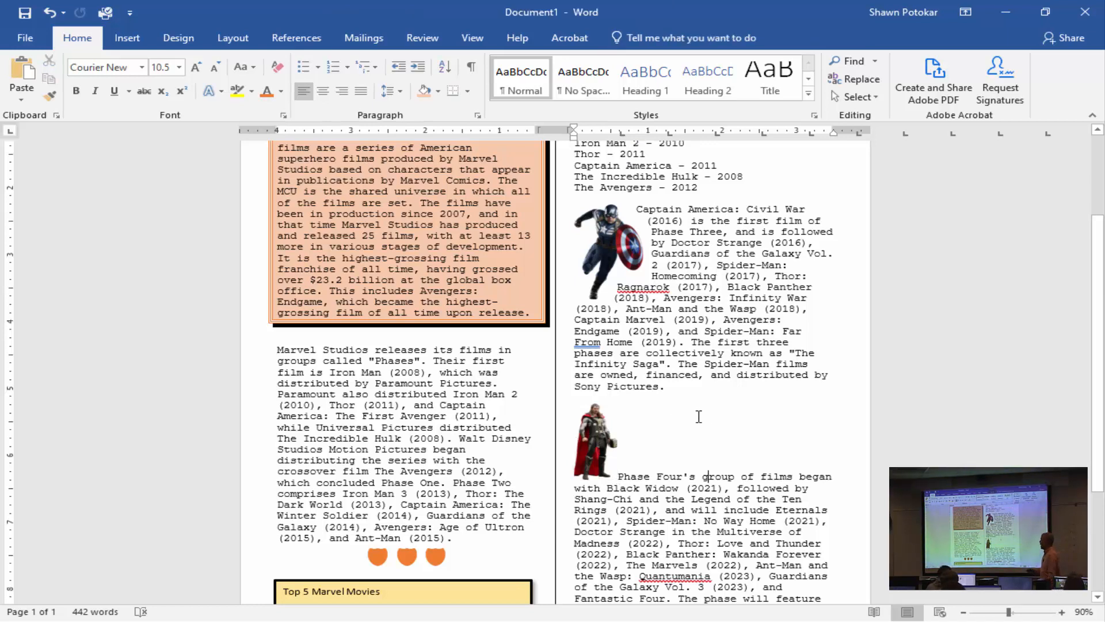
# Set the Thor picture's layout to In Front of Text and move it into the yellow text box beside the "Top 5 Marvel Movies" list.
pyautogui.click(590, 427)
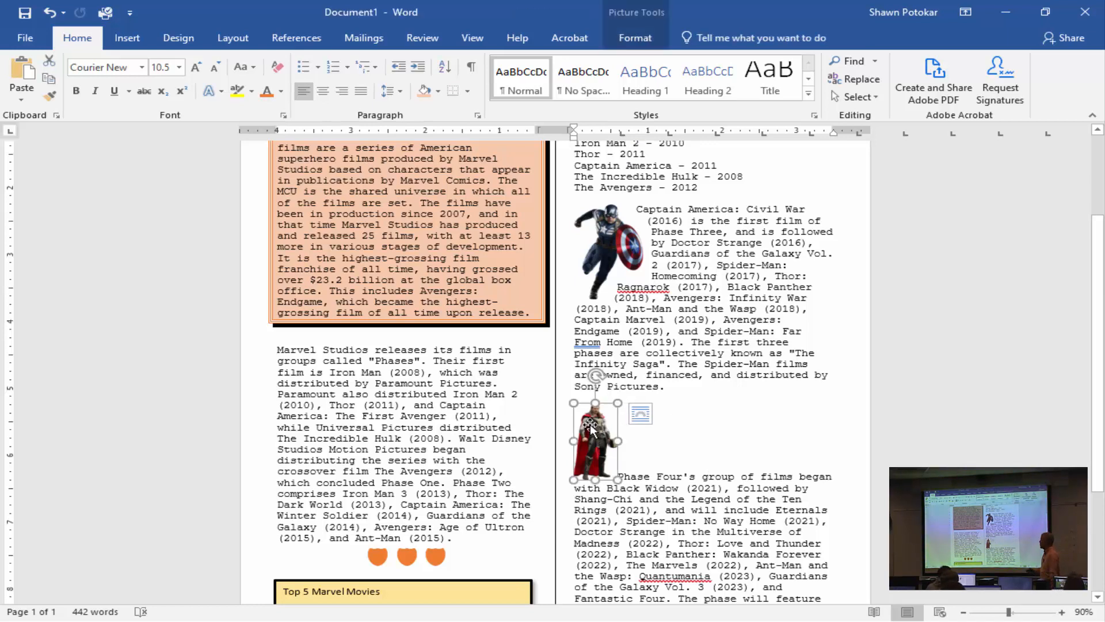
pyautogui.click(640, 416)
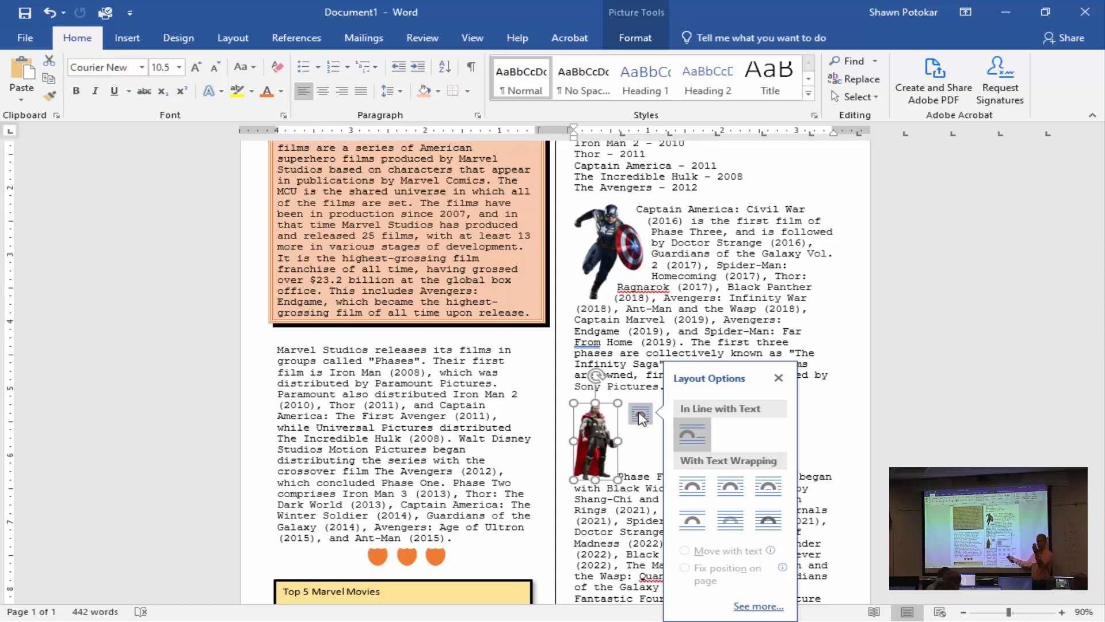
pyautogui.click(768, 521)
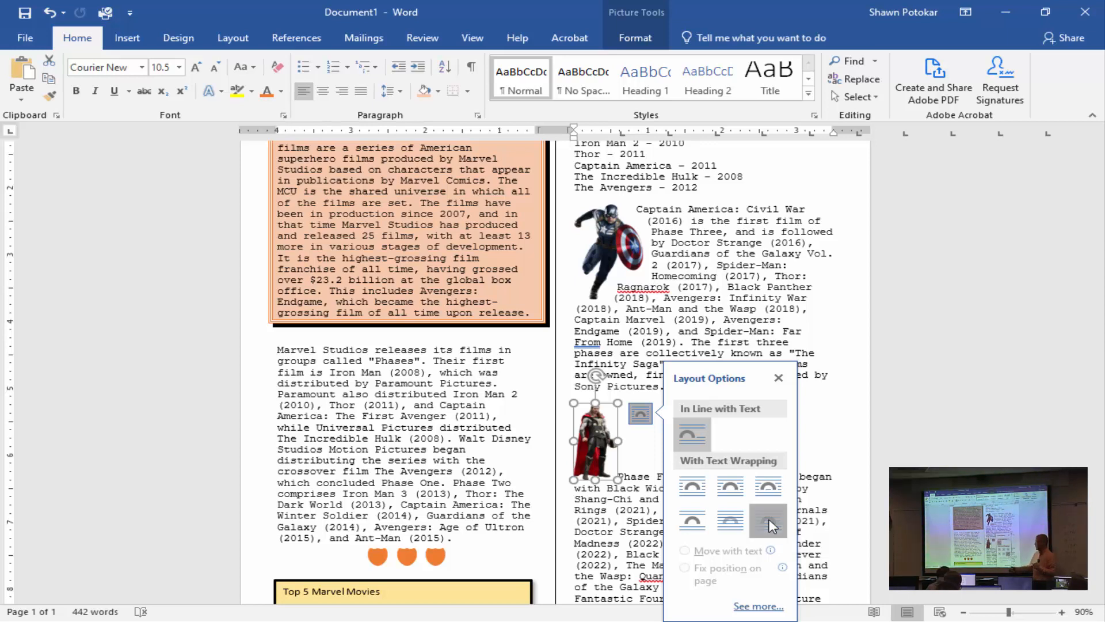
pyautogui.moveTo(615, 446); pyautogui.dragTo(765, 486)
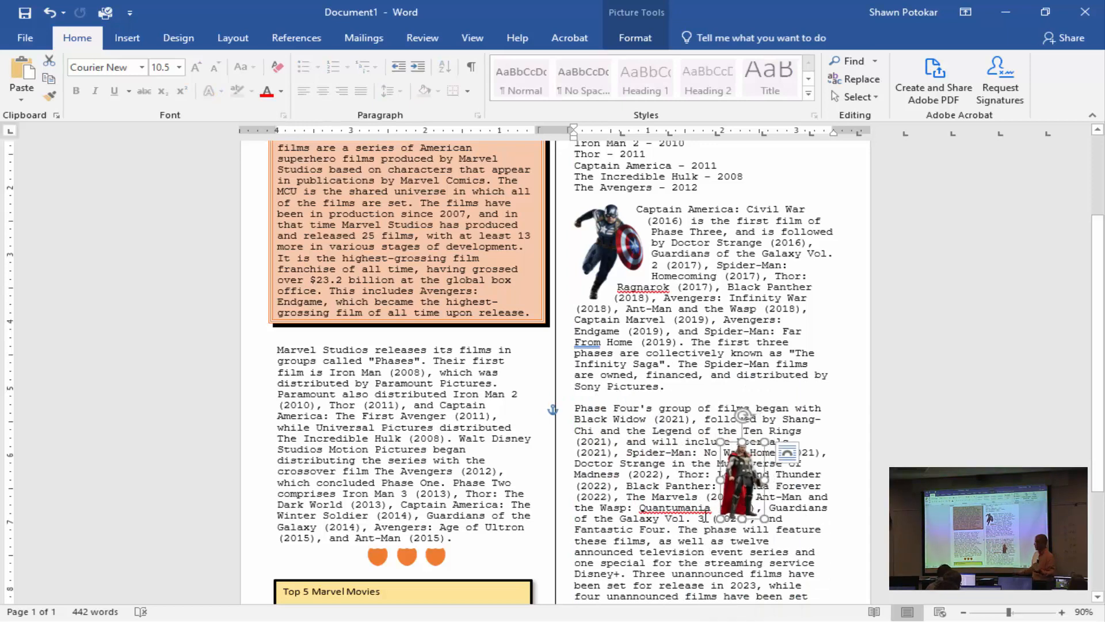
pyautogui.scroll(-5, 653, 491)
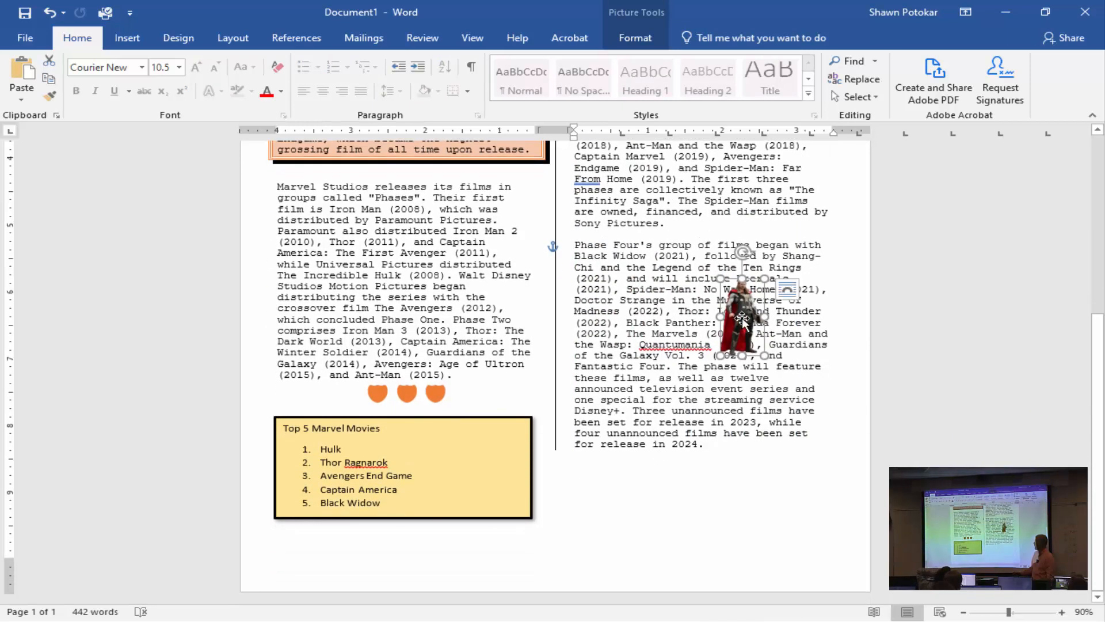
pyautogui.moveTo(738, 316); pyautogui.dragTo(467, 467)
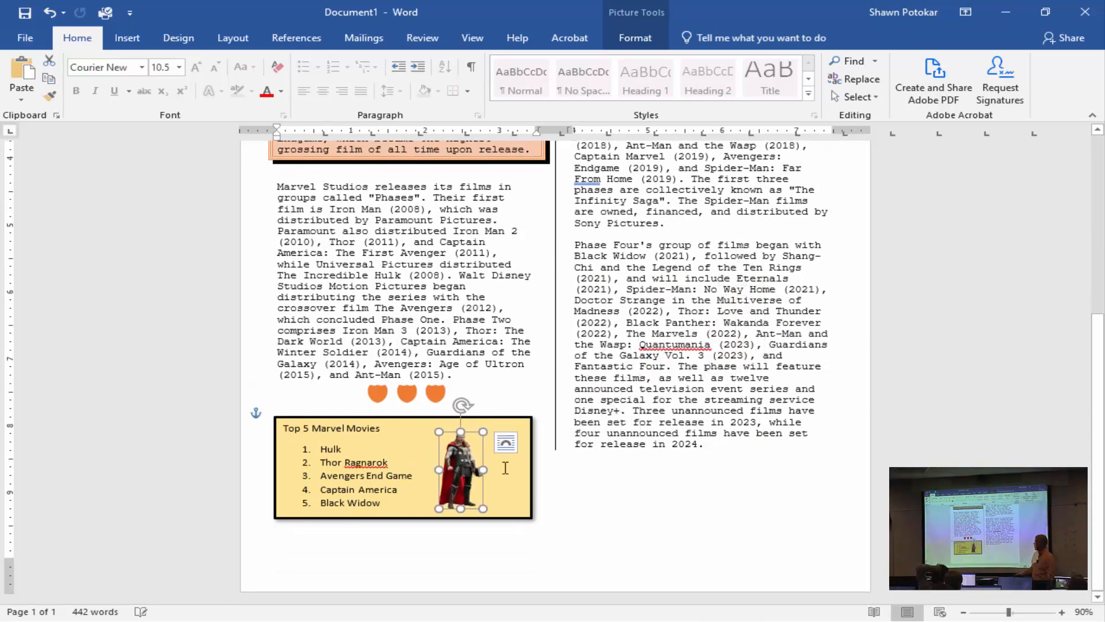
pyautogui.press('Escape')
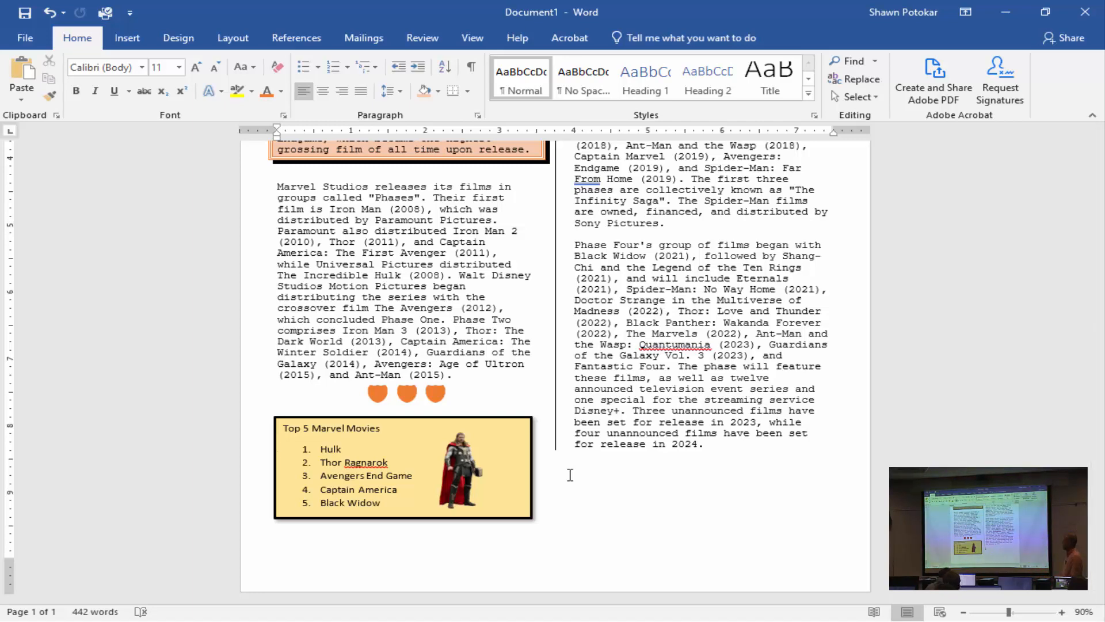
# Convert the "MCU - Phase 1" film list into a two-column table with fixed column width, separating the text at hyphens.
pyautogui.scroll(2, 569, 475)
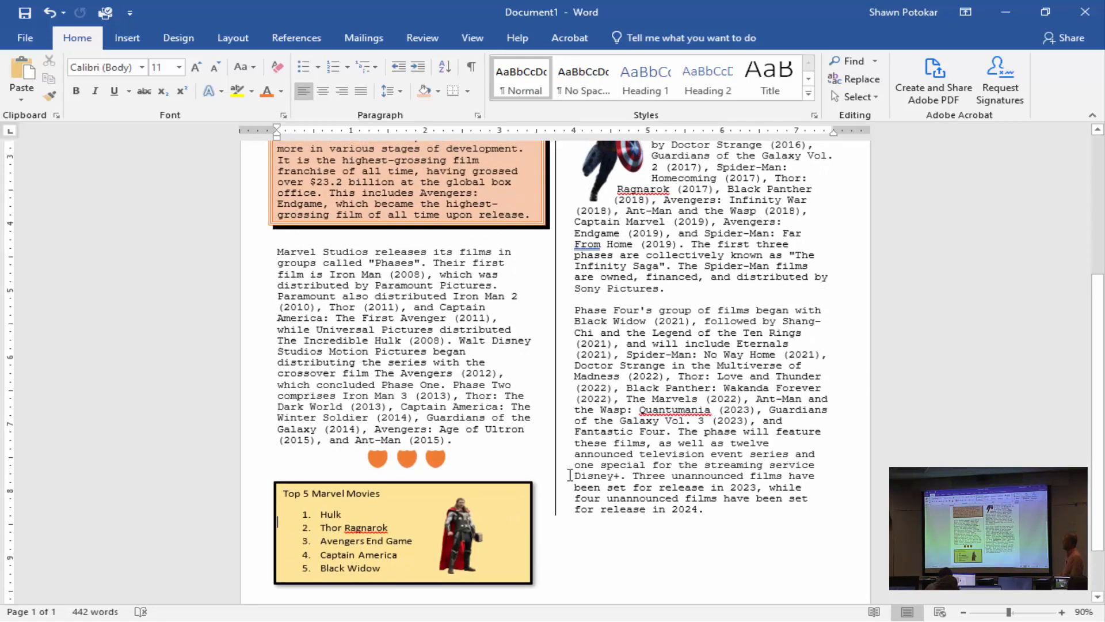
pyautogui.scroll(1, 570, 475)
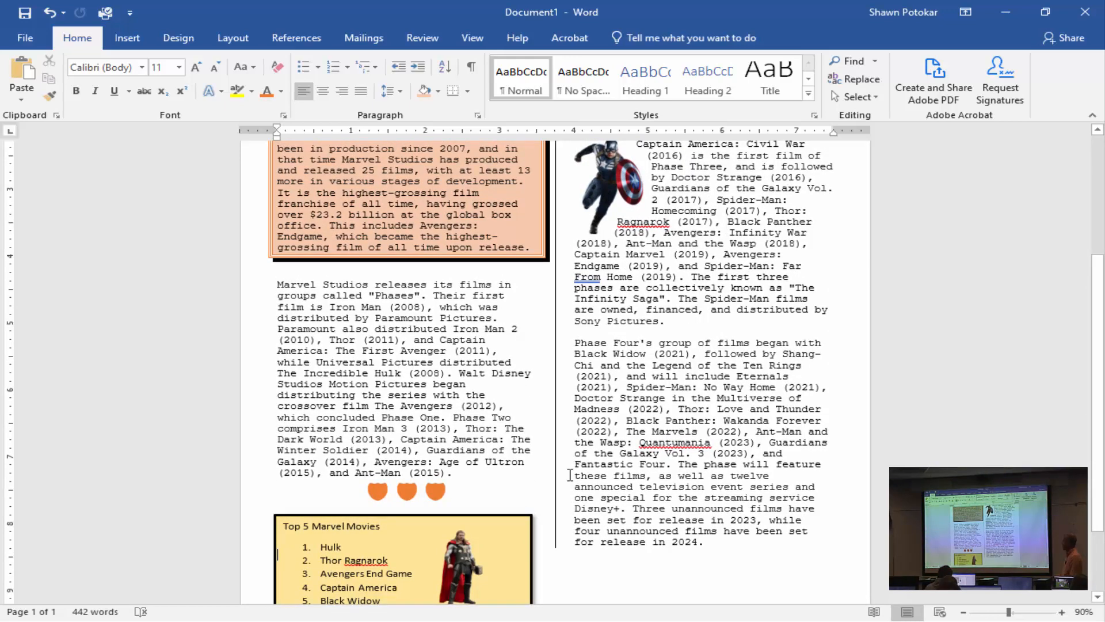
pyautogui.scroll(6, 570, 475)
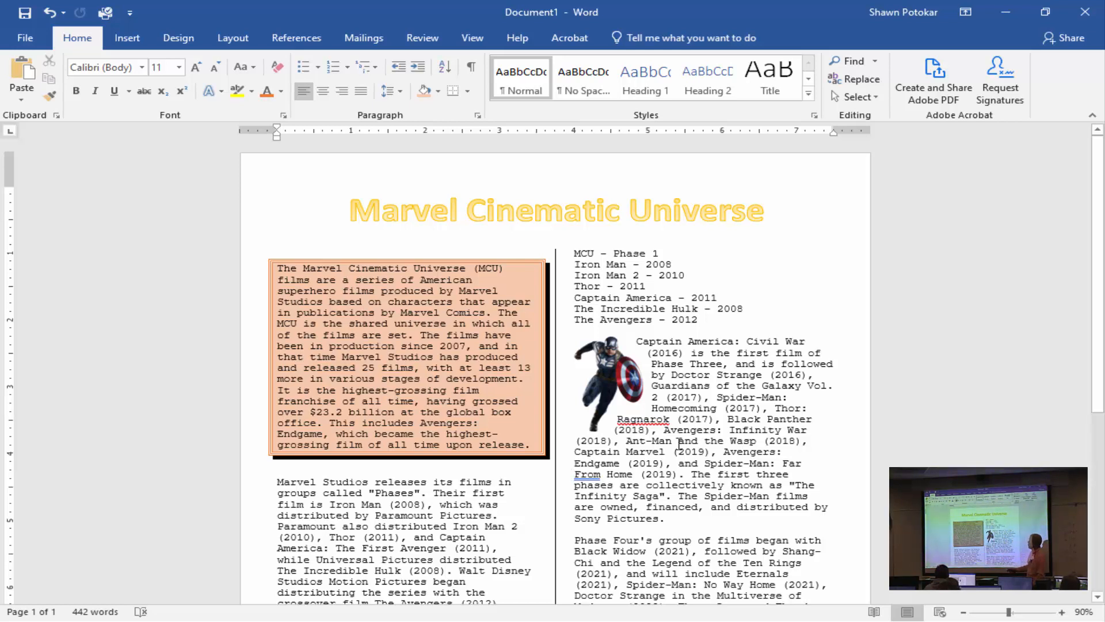
pyautogui.moveTo(660, 269); pyautogui.dragTo(703, 321)
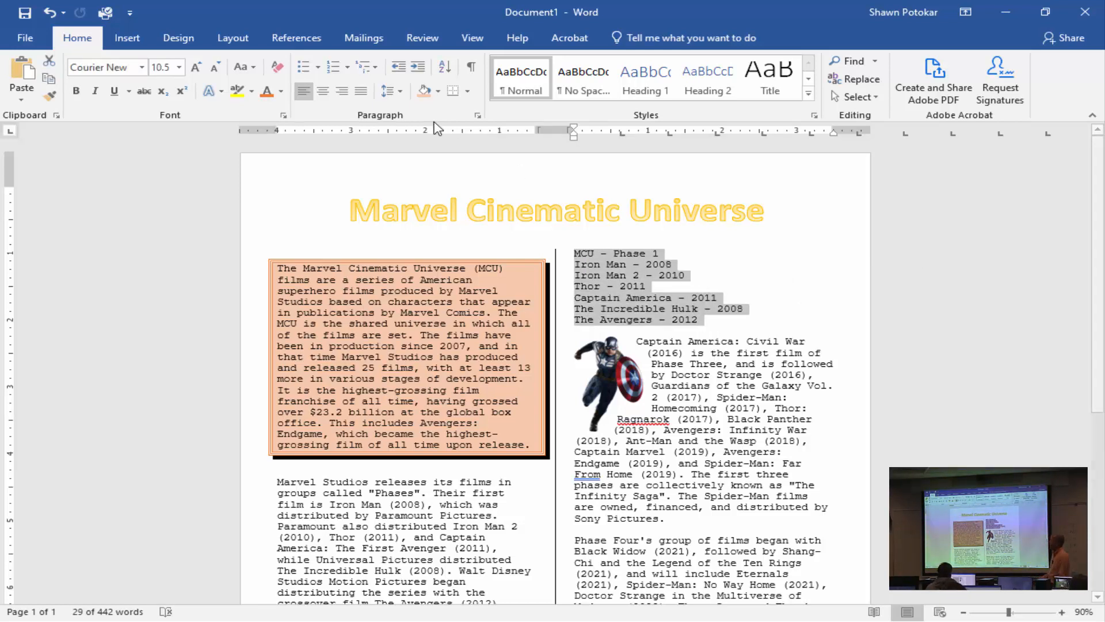
pyautogui.click(232, 39)
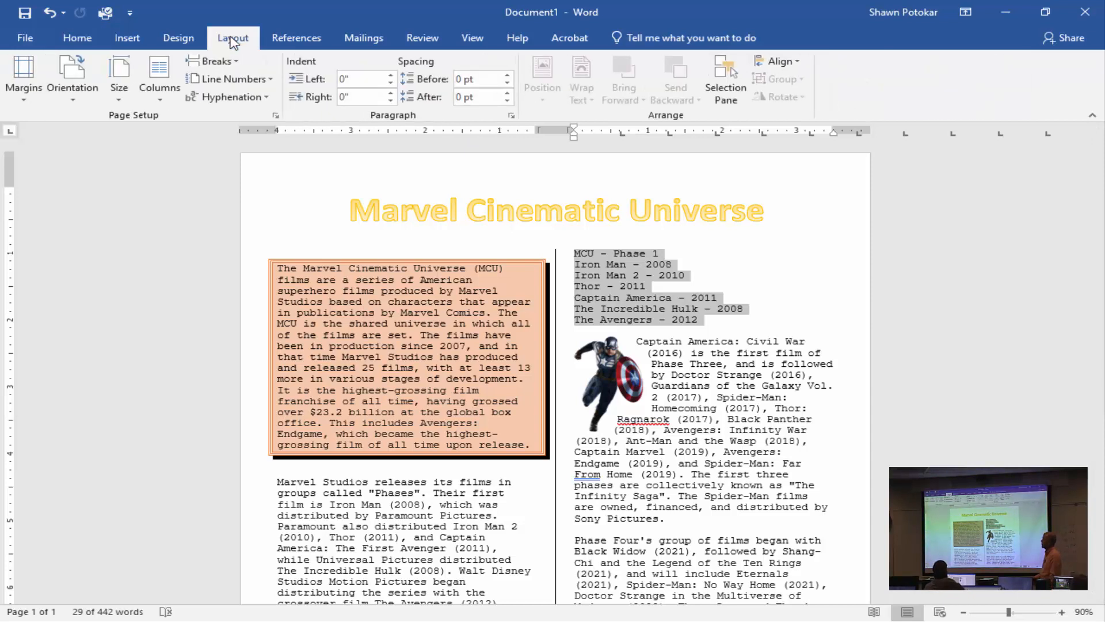
pyautogui.click(137, 46)
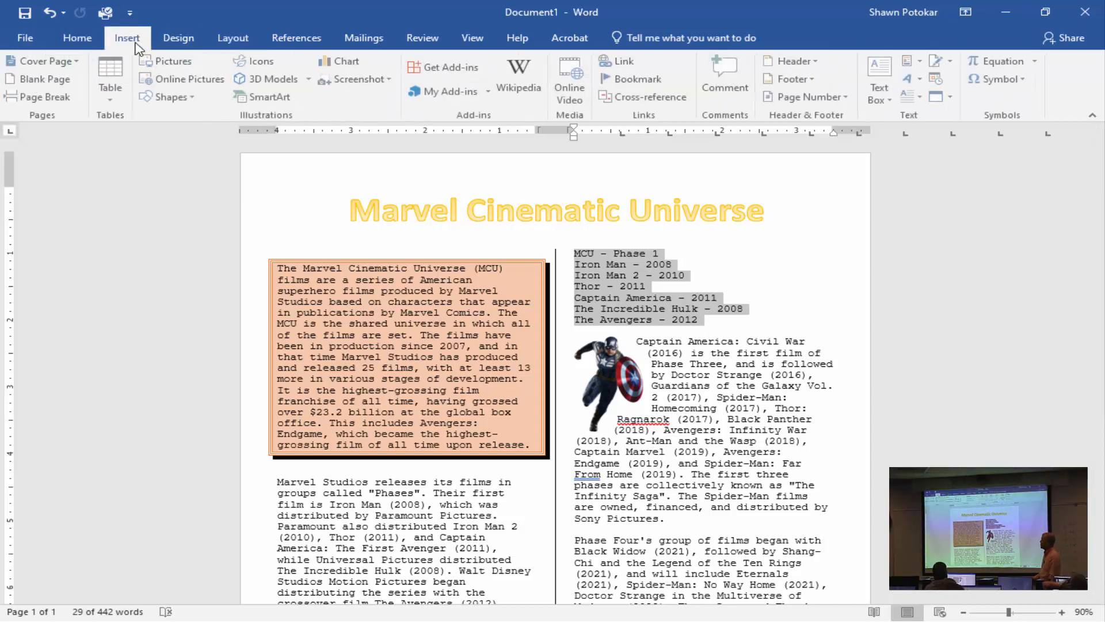
pyautogui.click(113, 104)
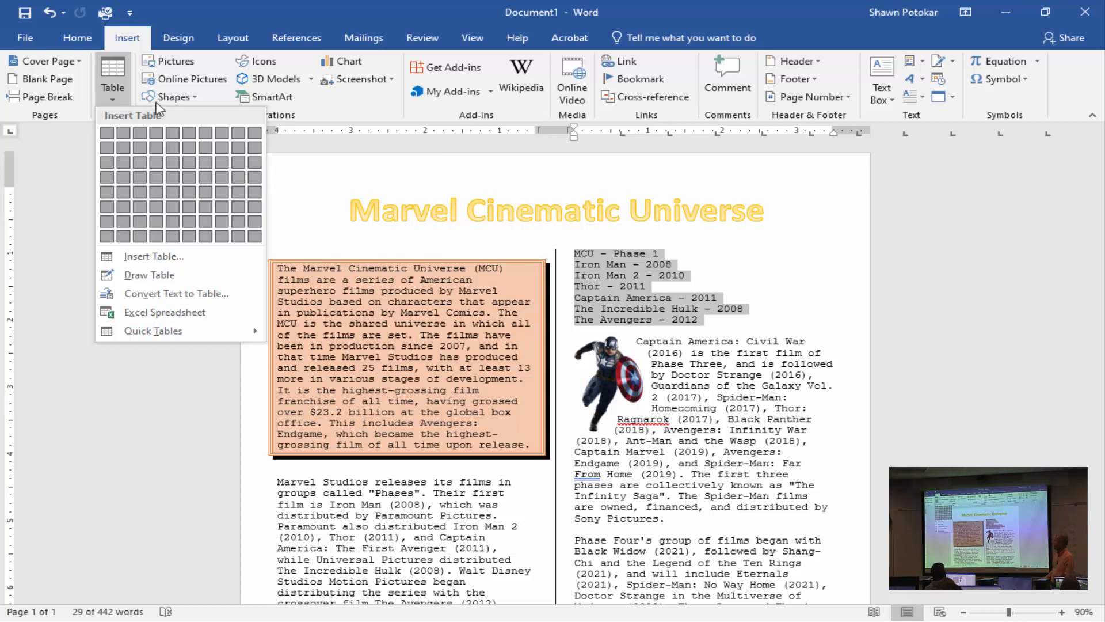
pyautogui.click(171, 294)
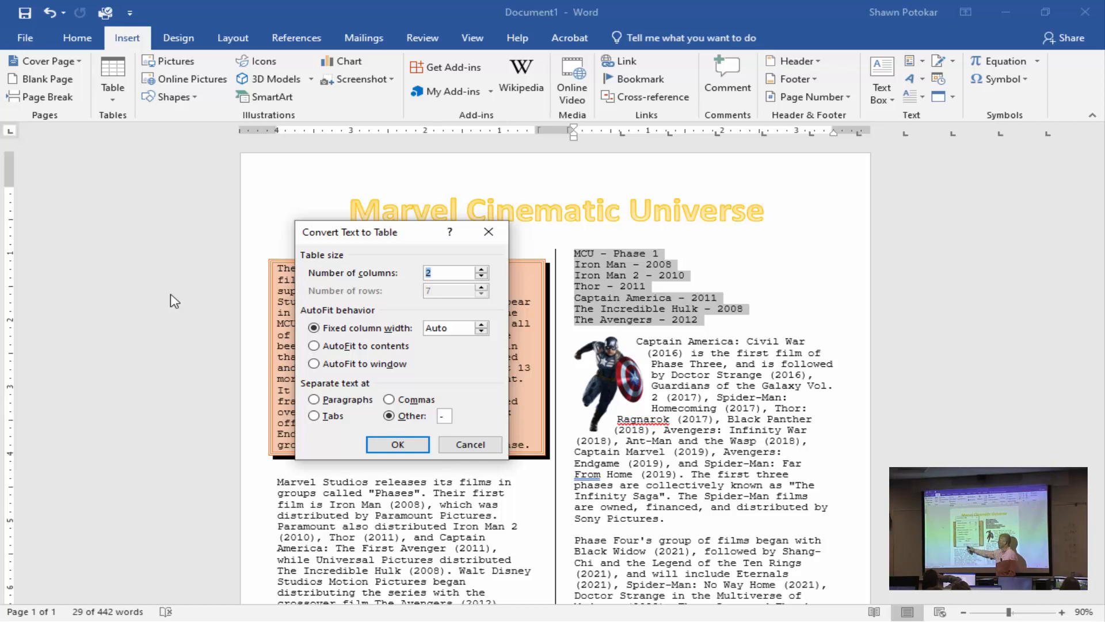
pyautogui.click(388, 448)
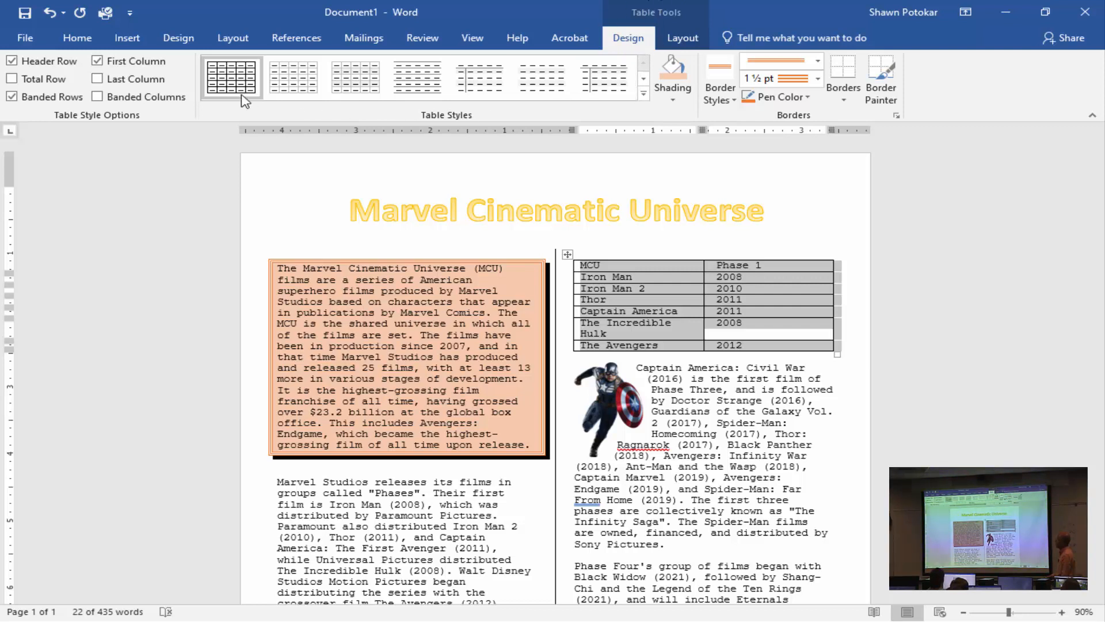
# Apply the light blue banded grid style with a solid header row to the Phase 1 table and deselect it.
pyautogui.click(643, 94)
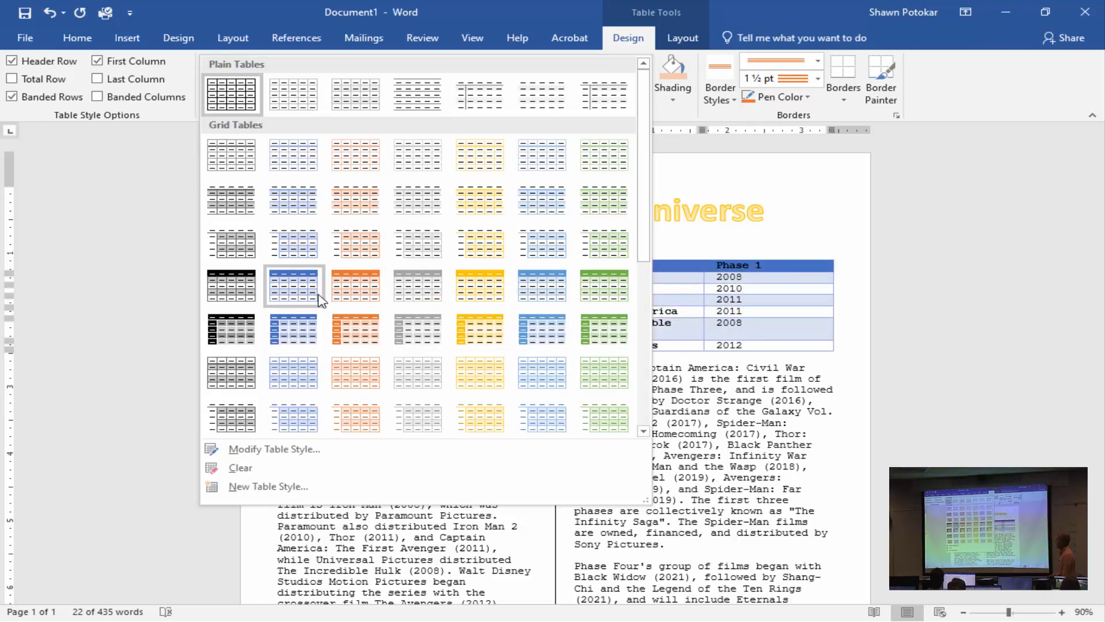
pyautogui.click(528, 288)
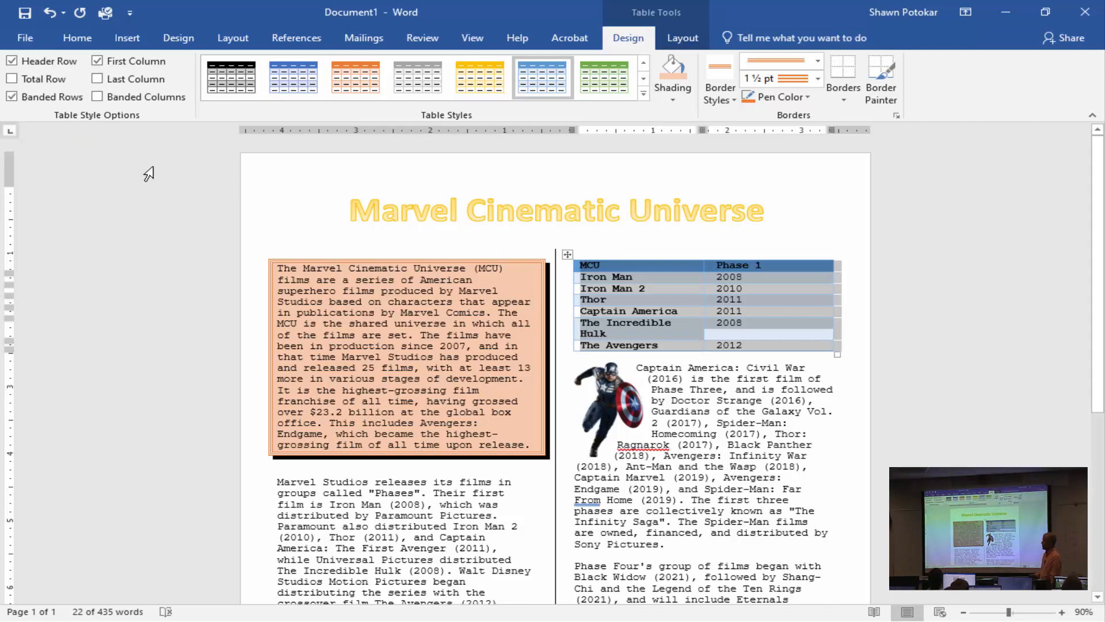
pyautogui.click(785, 299)
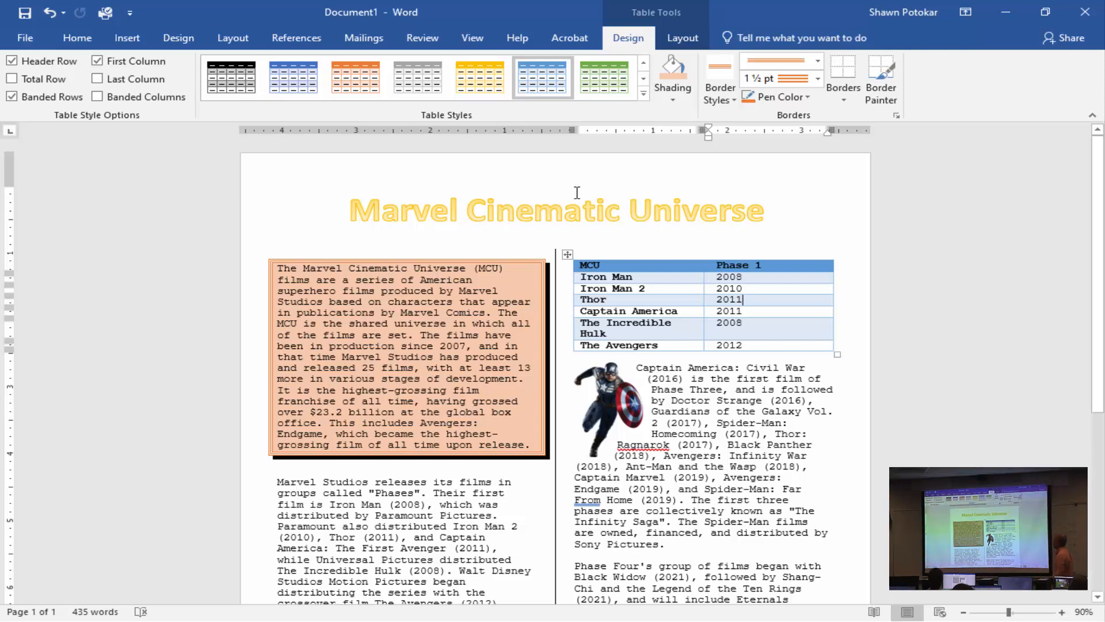
pyautogui.click(693, 39)
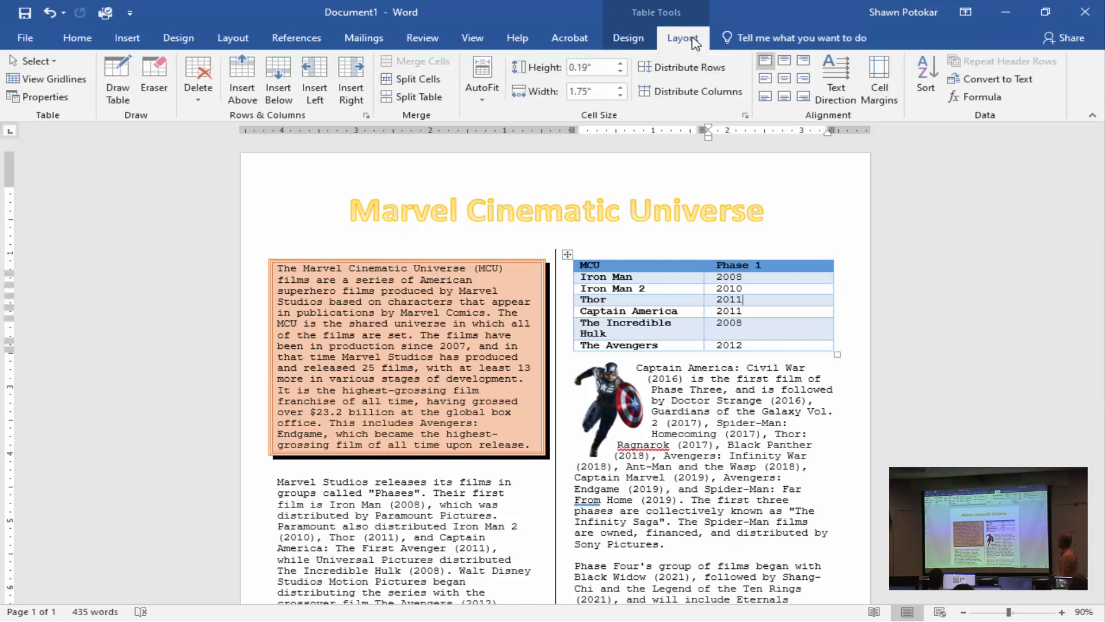
pyautogui.click(485, 101)
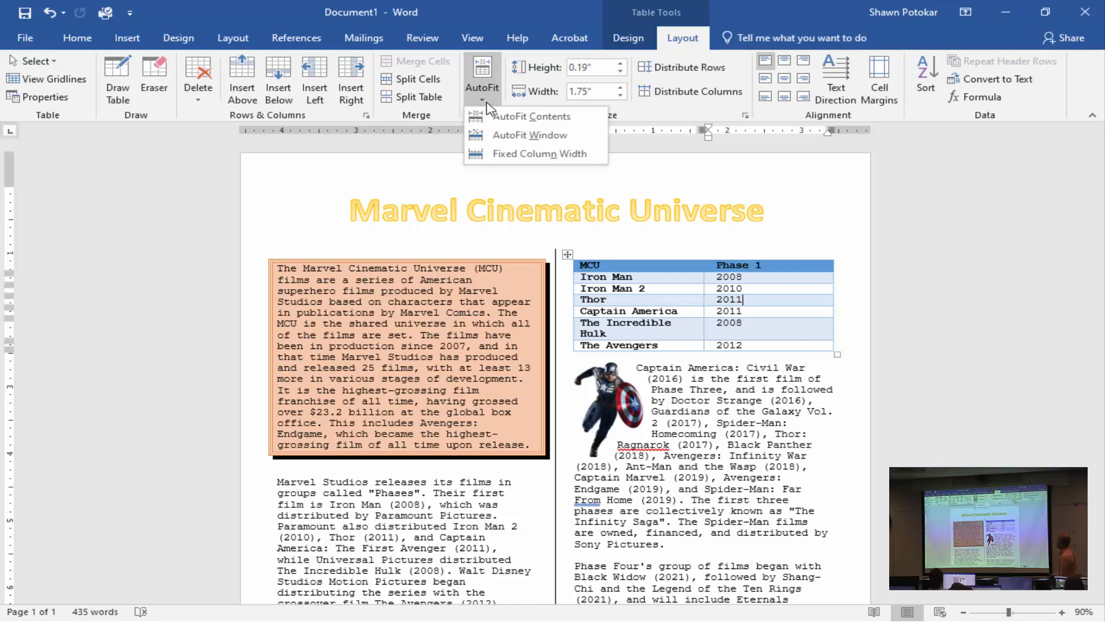
pyautogui.click(486, 104)
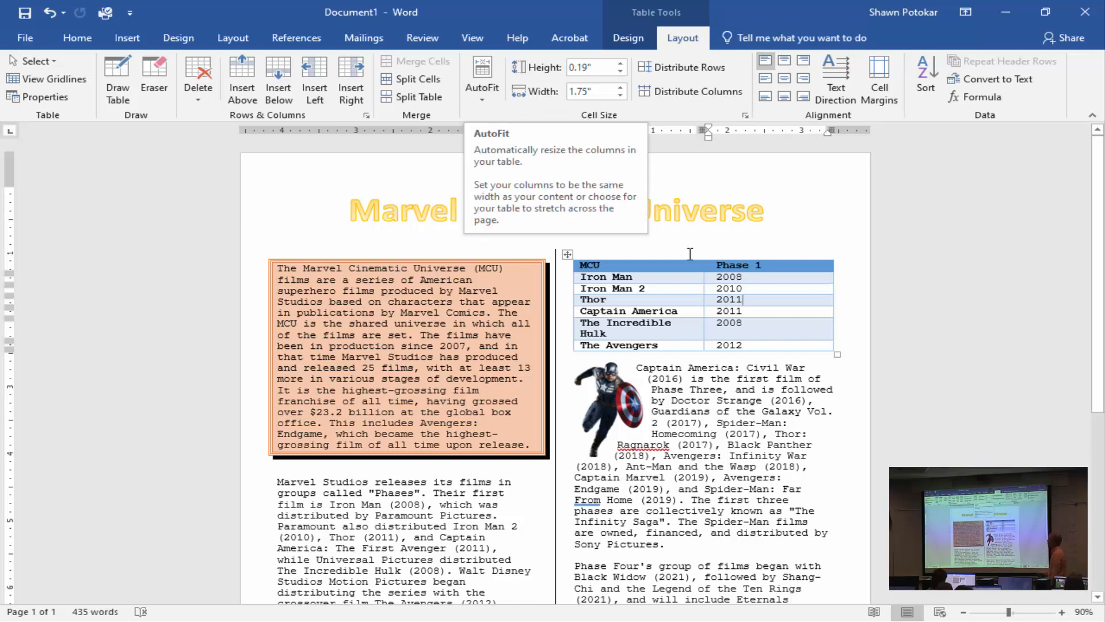
# Fit both columns of the Phase 1 table to their text, and apply AutoFit Contents to the whole table.
pyautogui.doubleClick(832, 282)
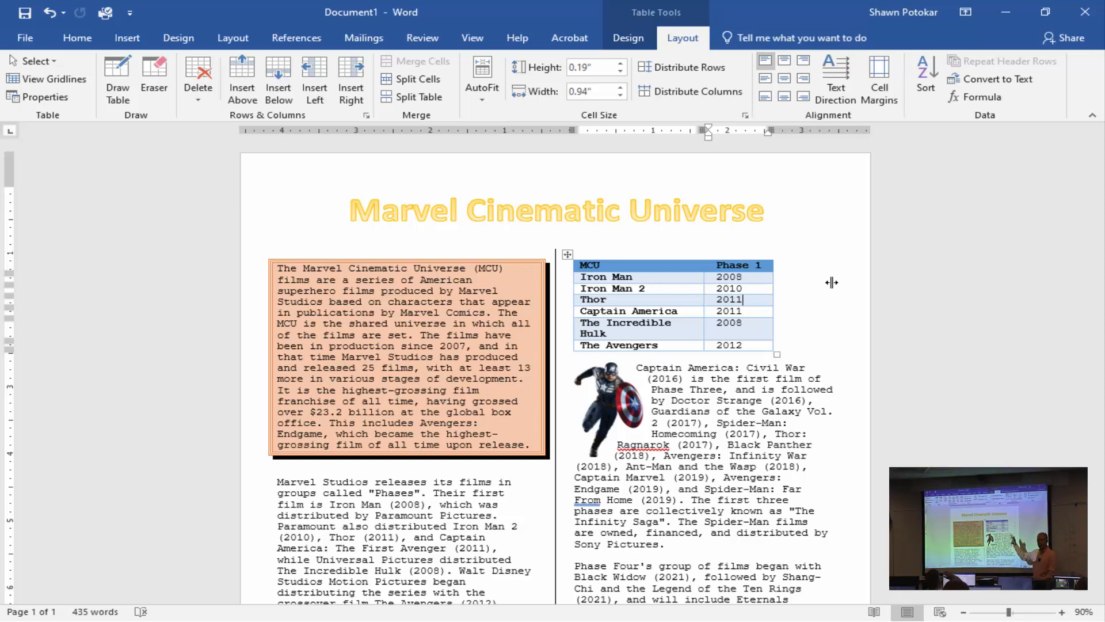
pyautogui.doubleClick(704, 289)
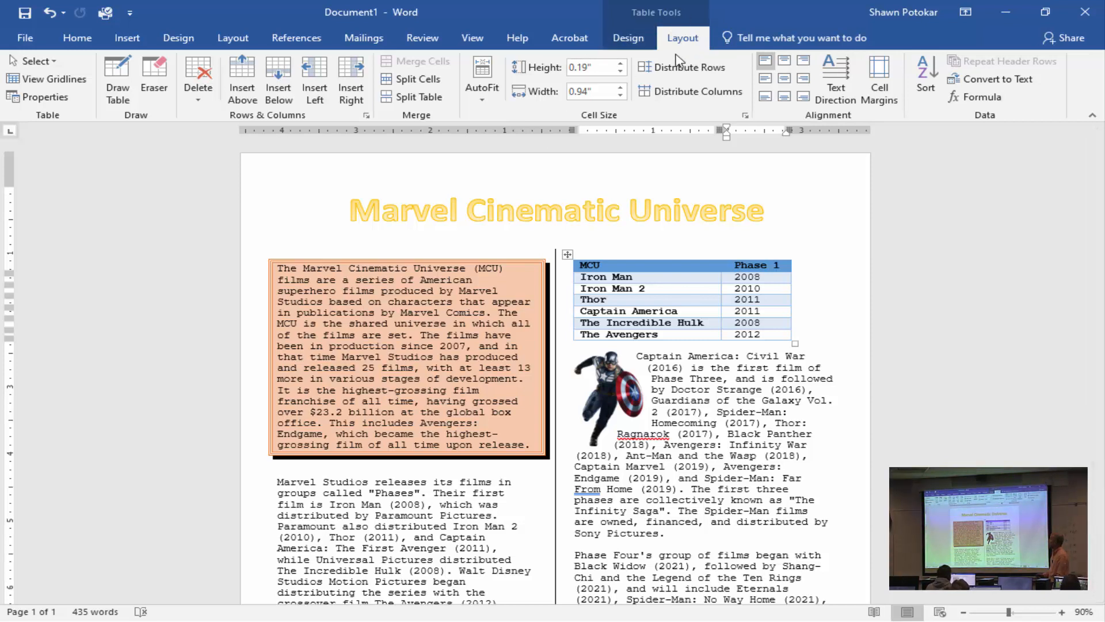
pyautogui.click(482, 92)
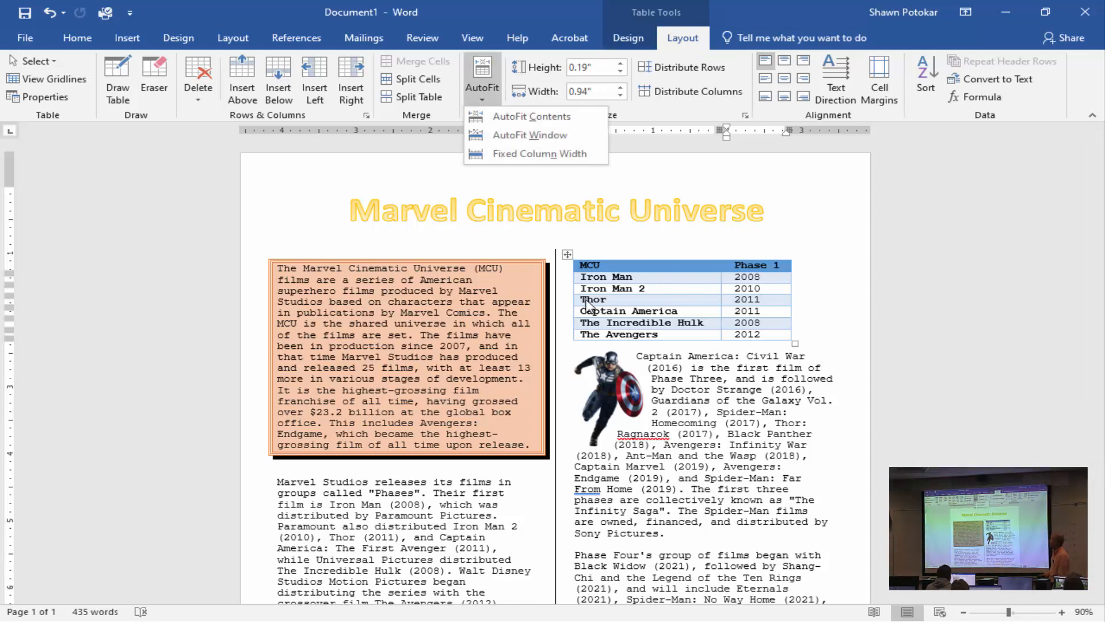
pyautogui.click(565, 253)
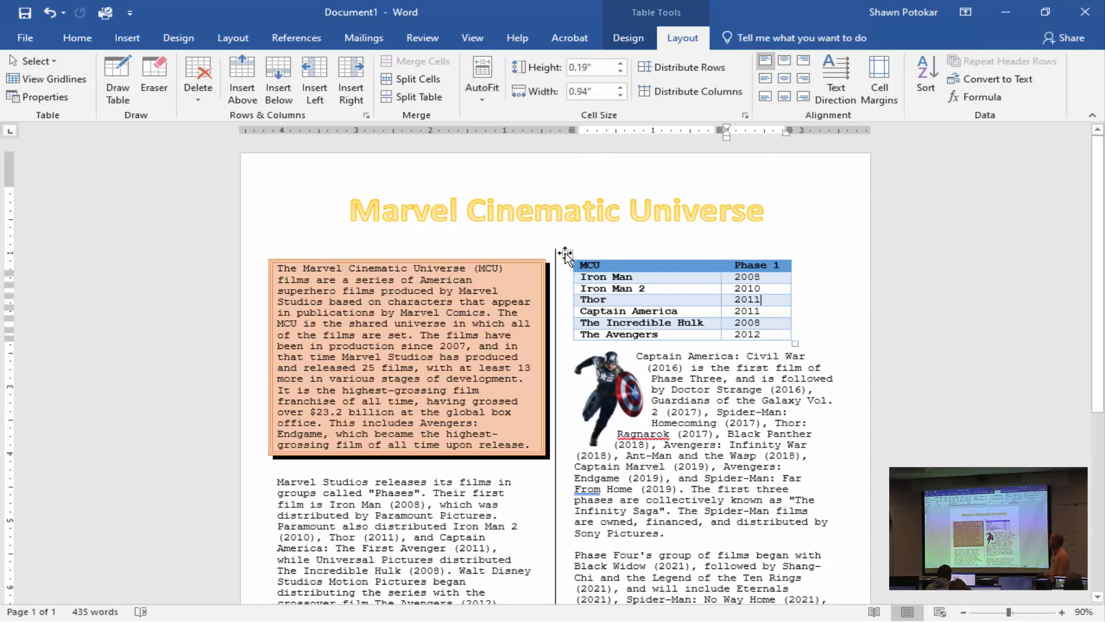
pyautogui.click(565, 253)
pyautogui.click(481, 92)
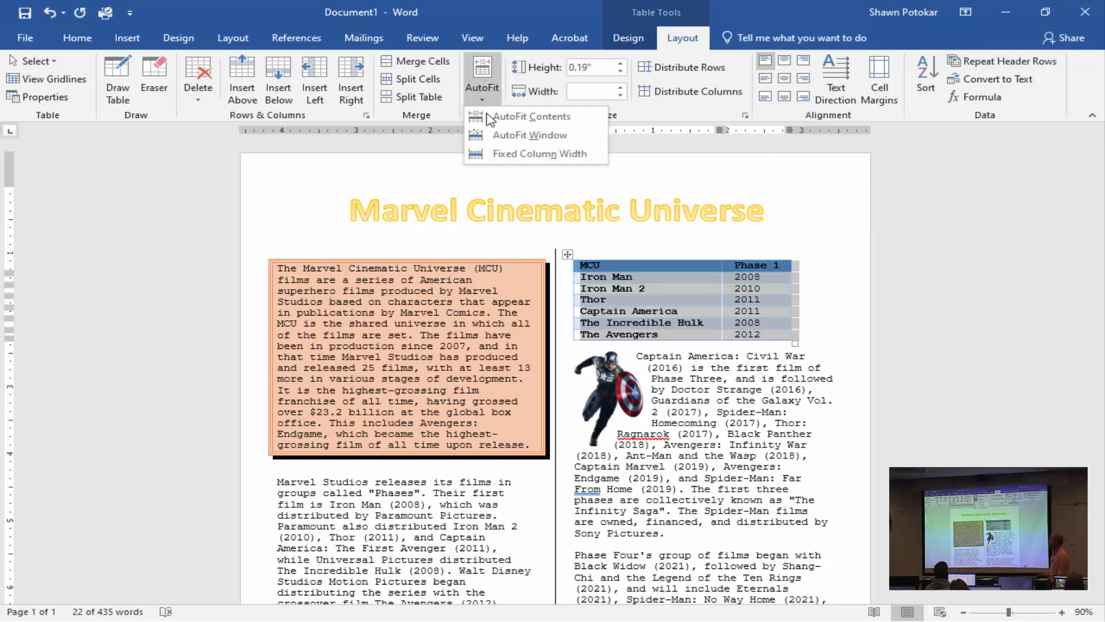
pyautogui.click(530, 116)
pyautogui.click(717, 245)
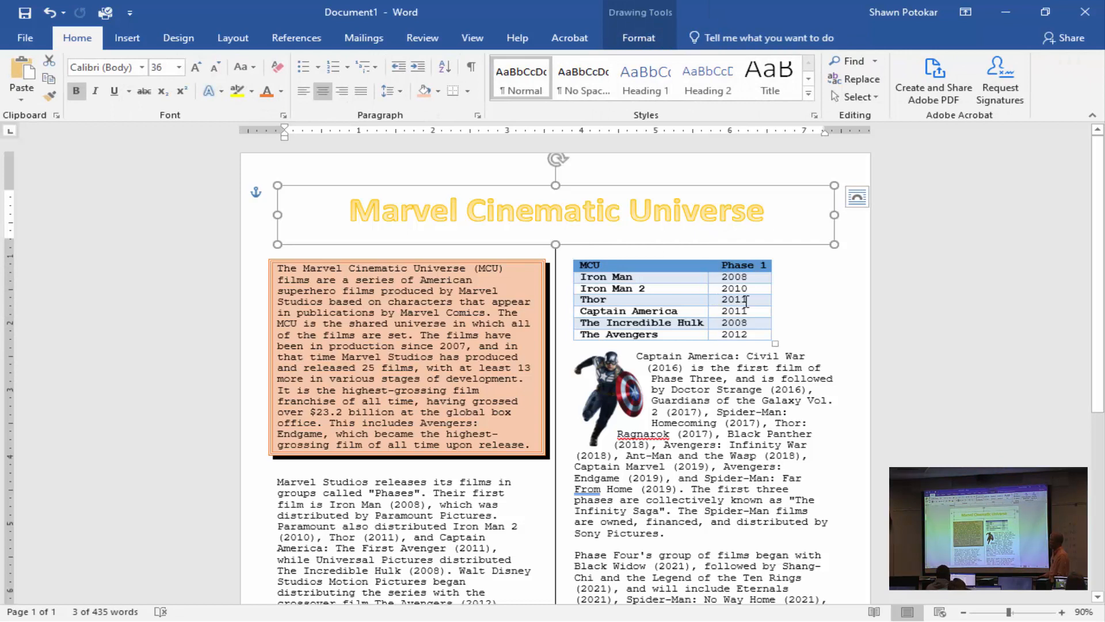
# Center the whole Phase 1 table horizontally within its text column, deselect it, and look over the newsletter page.
pyautogui.click(653, 302)
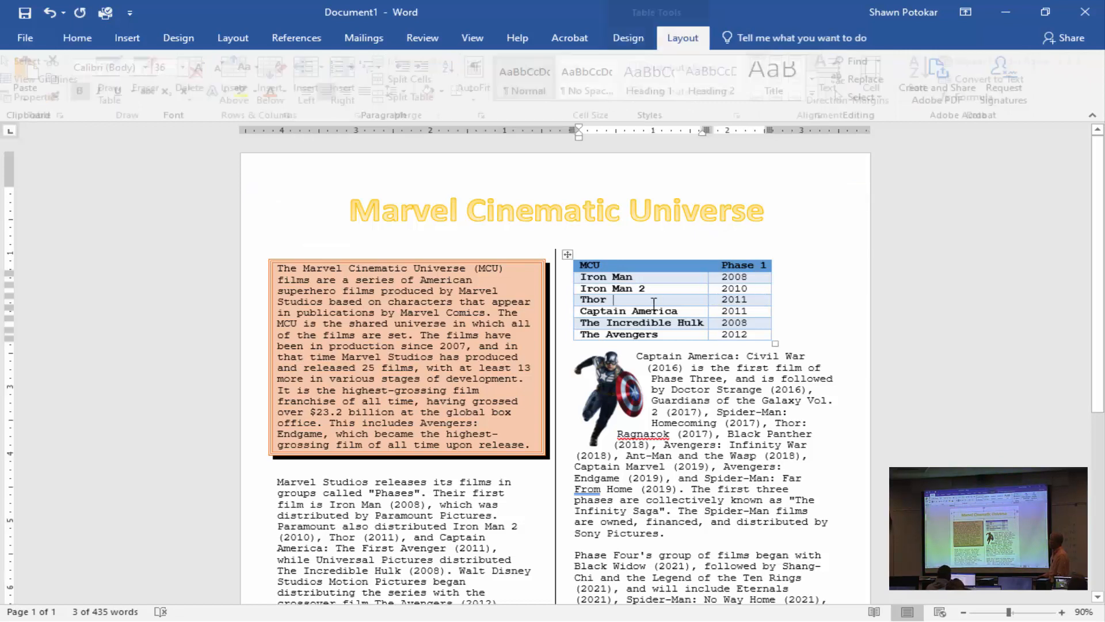
pyautogui.click(567, 254)
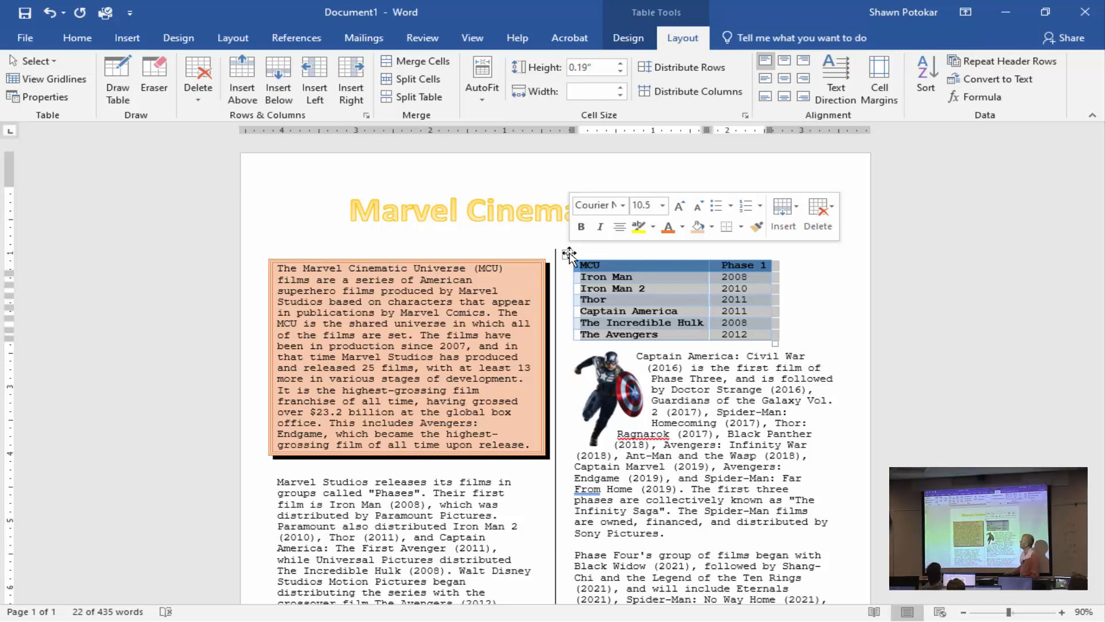
pyautogui.click(91, 36)
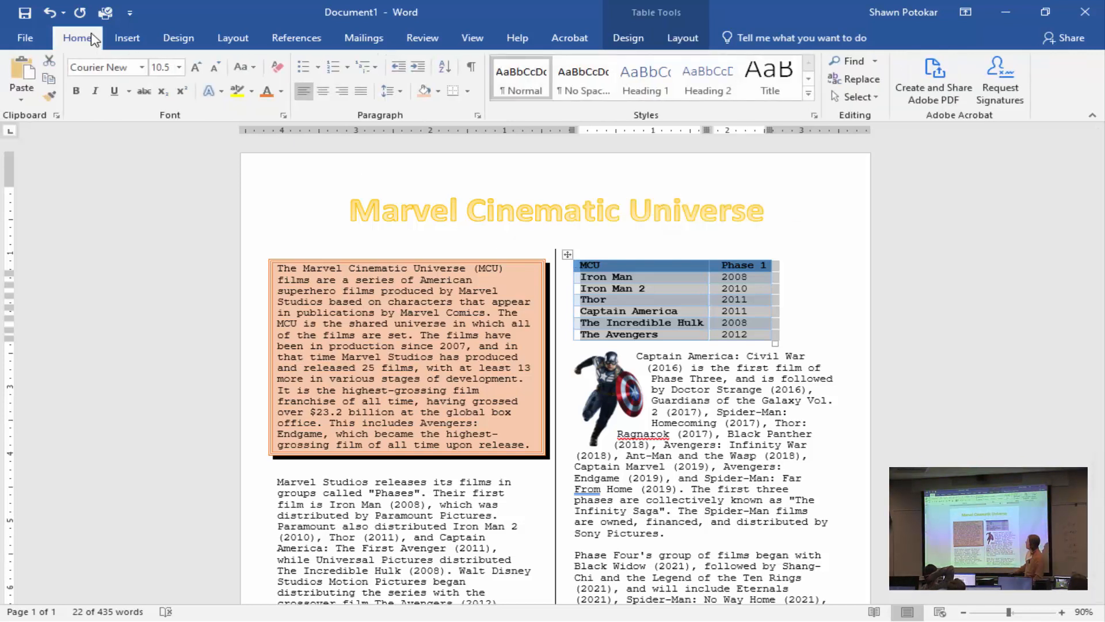
pyautogui.click(324, 91)
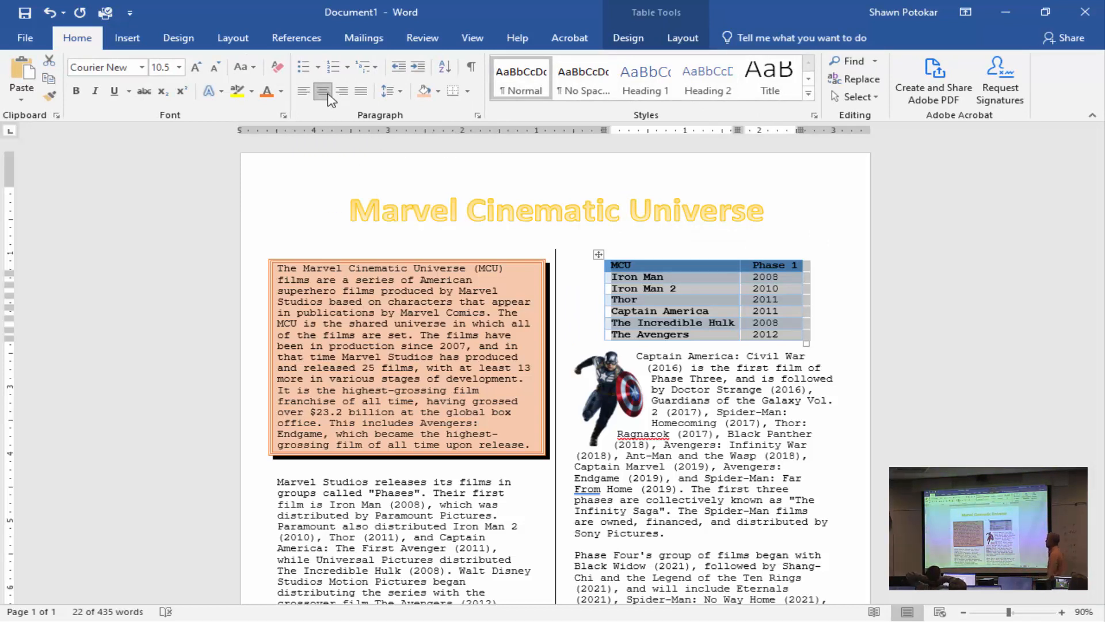
pyautogui.click(867, 308)
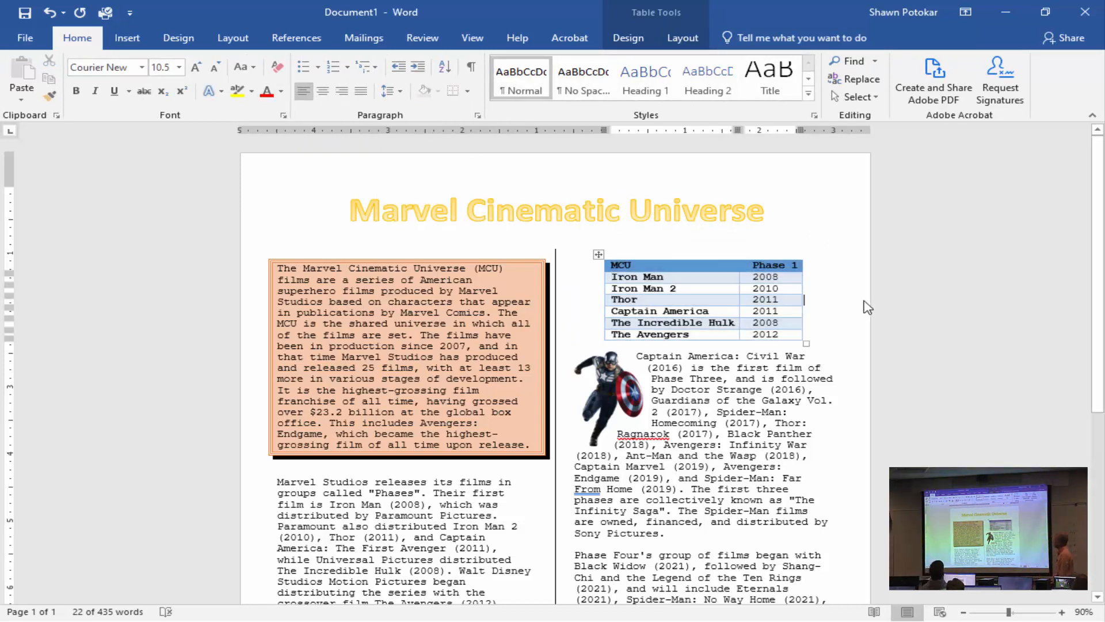
pyautogui.scroll(-3, 806, 314)
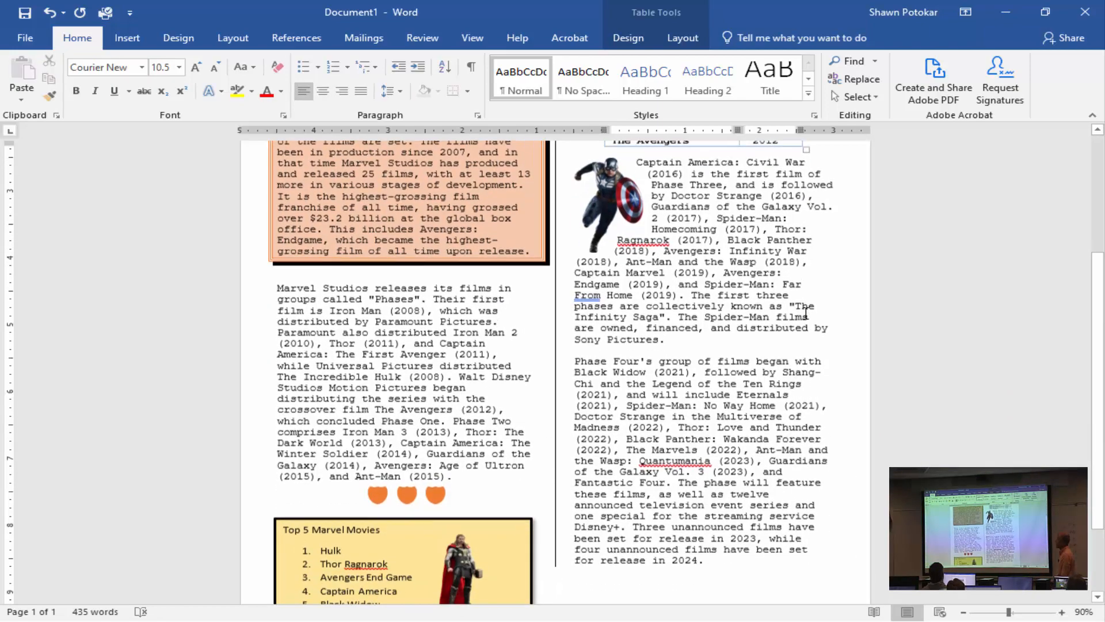
pyautogui.scroll(-2, 806, 314)
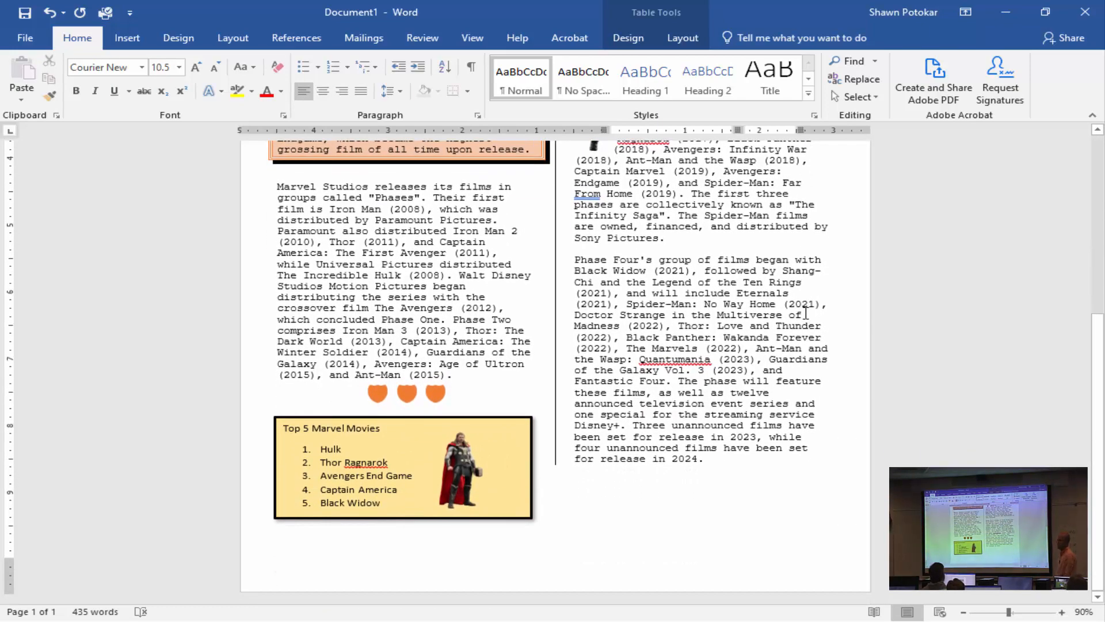
pyautogui.scroll(5, 805, 313)
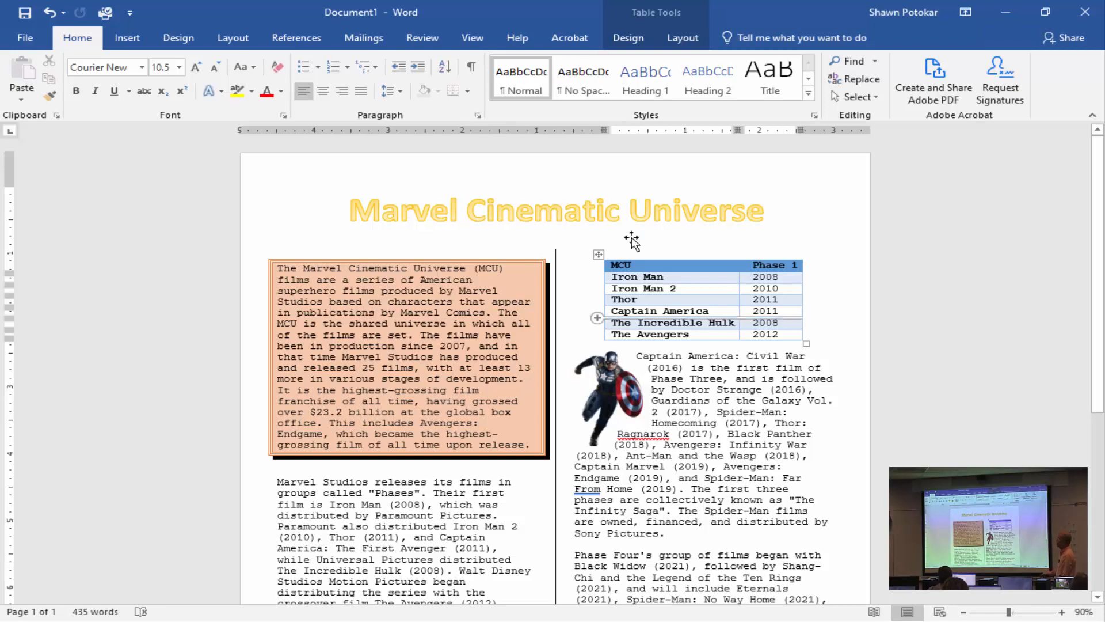
# Switch to the 2.6 High School Newsletter assignment page in the Chrome browser and look over its instructions.
pyautogui.moveTo(802, 19); pyautogui.dragTo(860, 215)
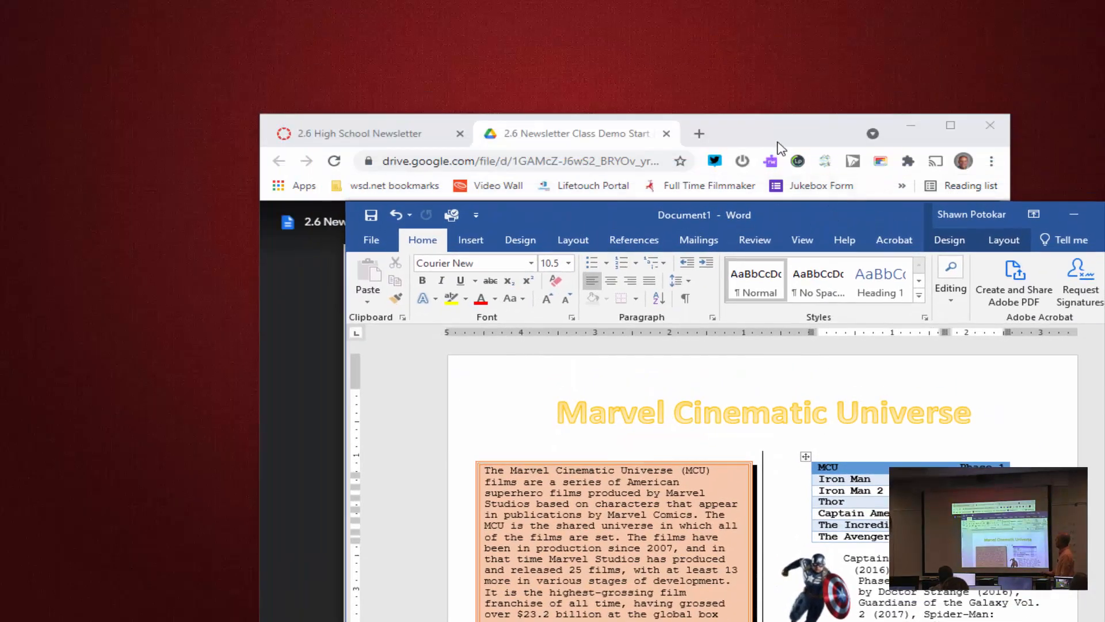
pyautogui.moveTo(775, 140); pyautogui.dragTo(771, 6)
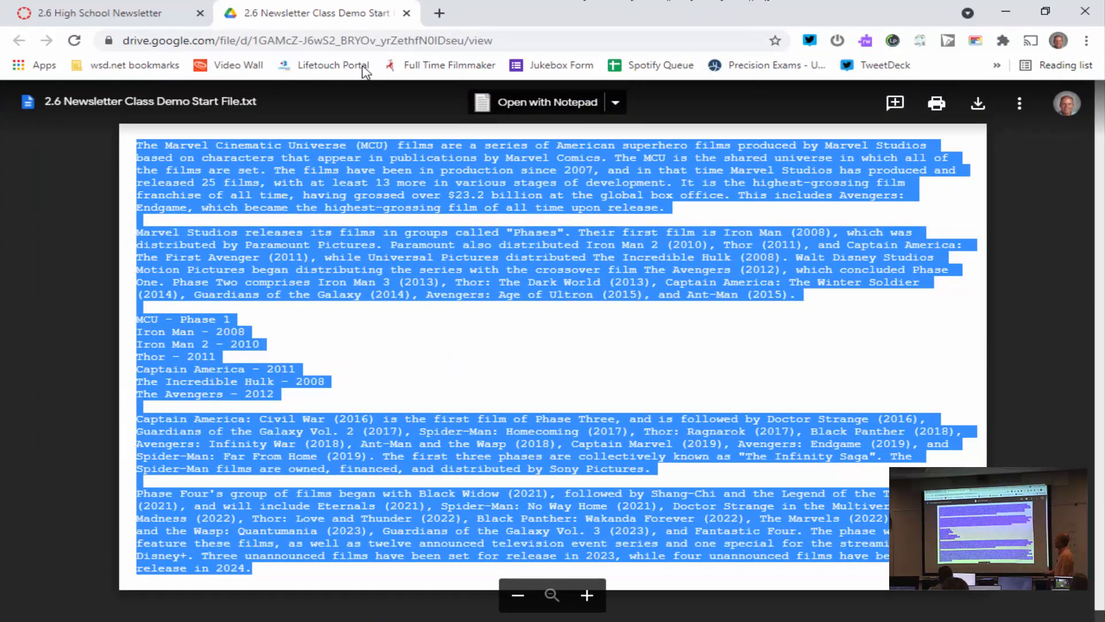
pyautogui.click(114, 12)
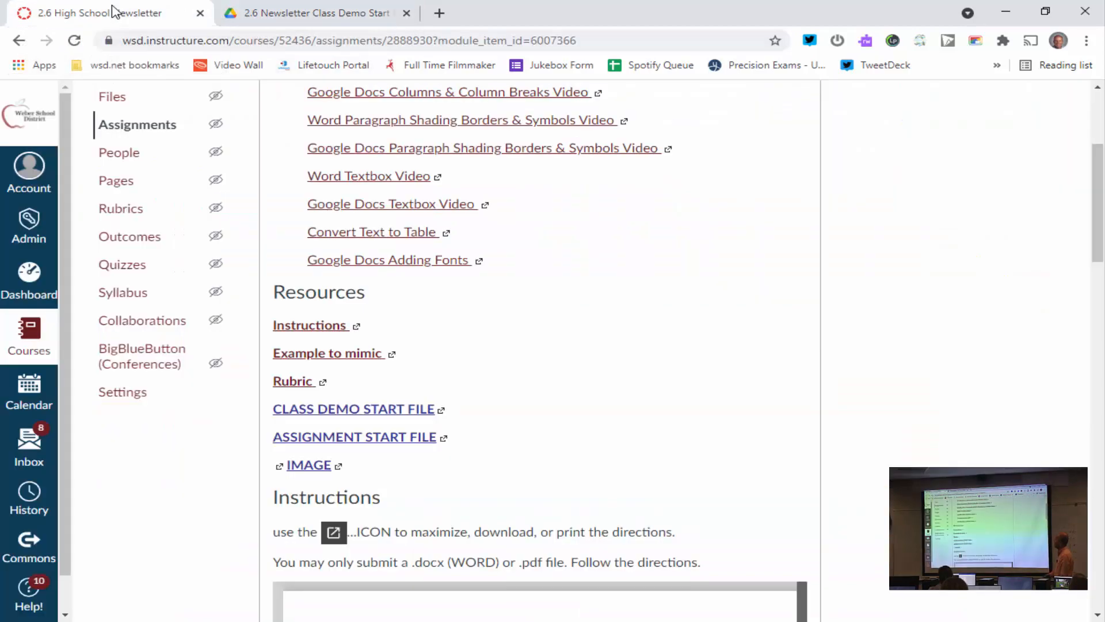
pyautogui.scroll(-1, 632, 418)
pyautogui.scroll(-2, 632, 418)
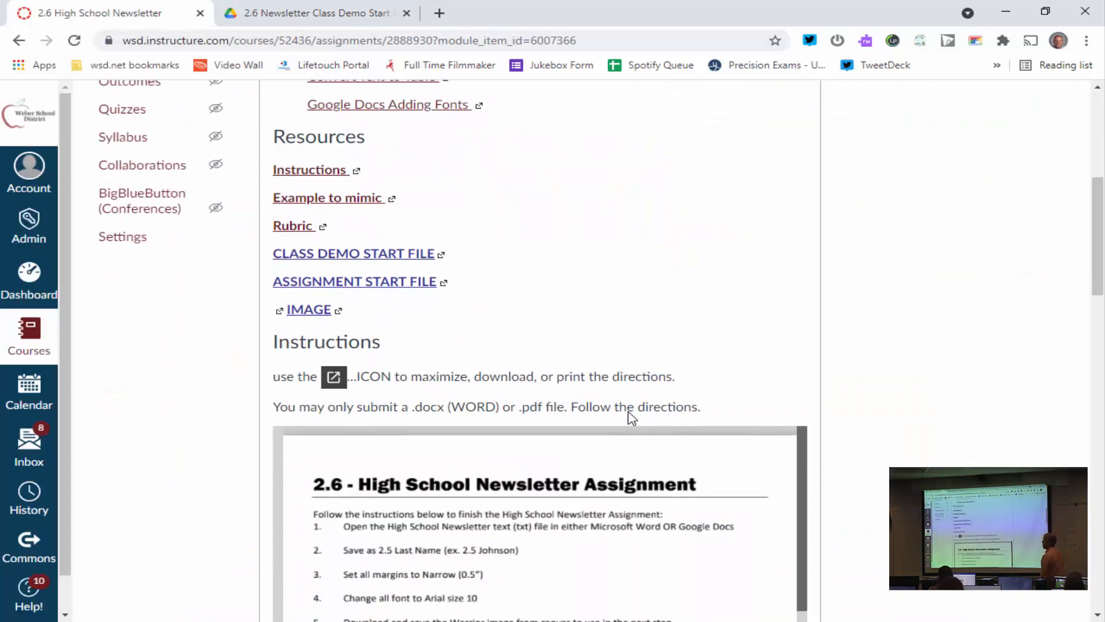
pyautogui.scroll(-3, 632, 419)
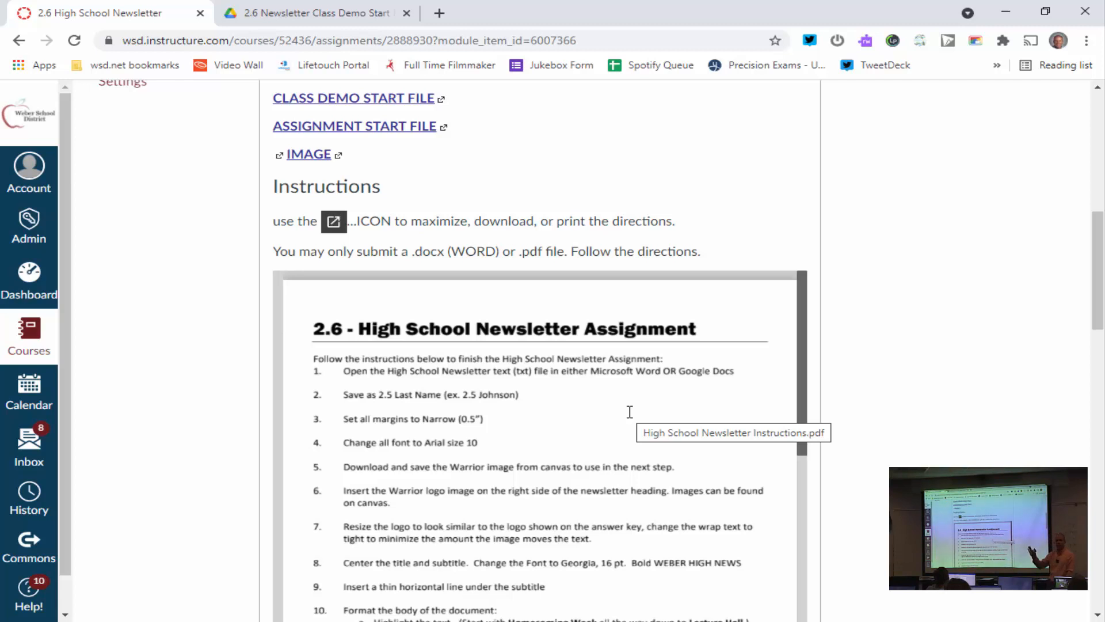
# Open the assignment start file from the Resources section of the assignment page.
pyautogui.scroll(1, 629, 412)
pyautogui.scroll(3, 630, 411)
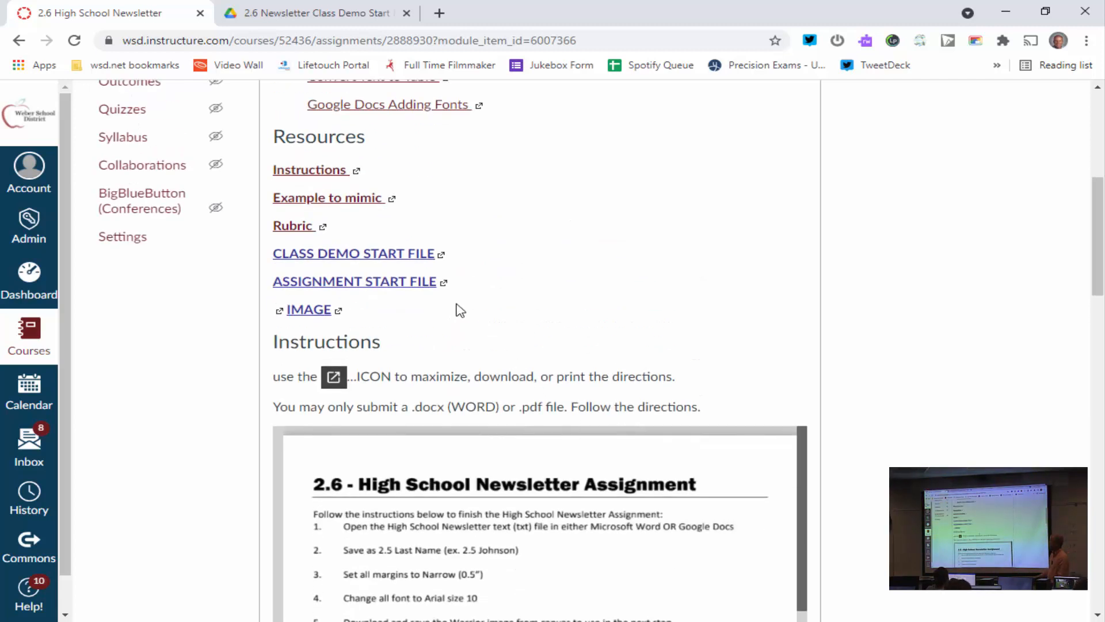
pyautogui.click(383, 284)
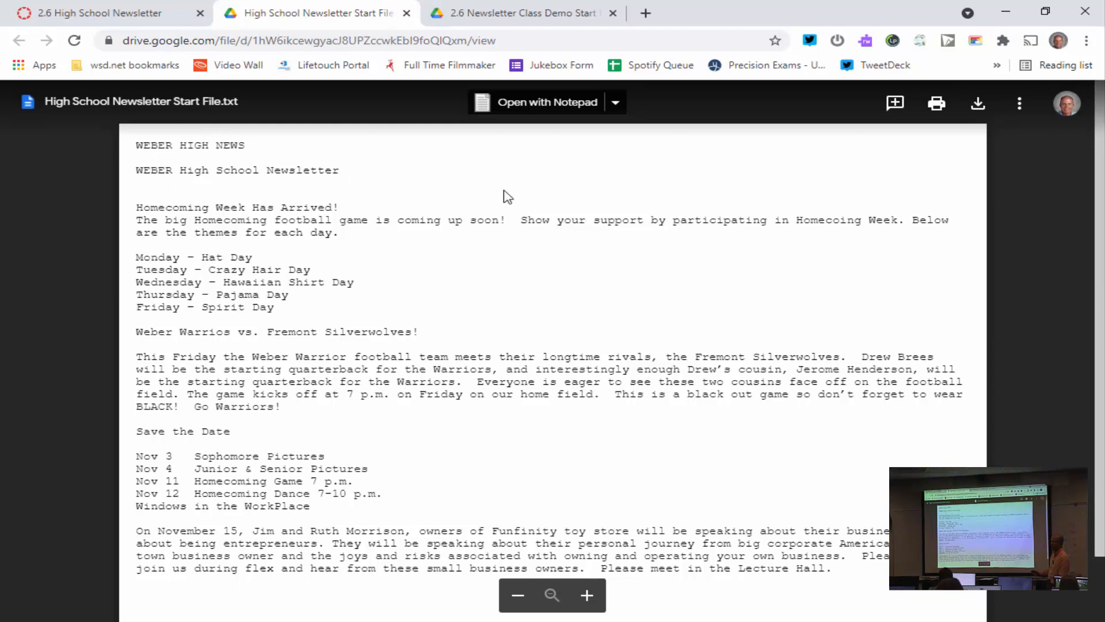
# Return to the assignment page, open the "Example to mimic" PDF and examine the sample newsletter's full layout.
pyautogui.click(115, 16)
pyautogui.scroll(-6, 485, 380)
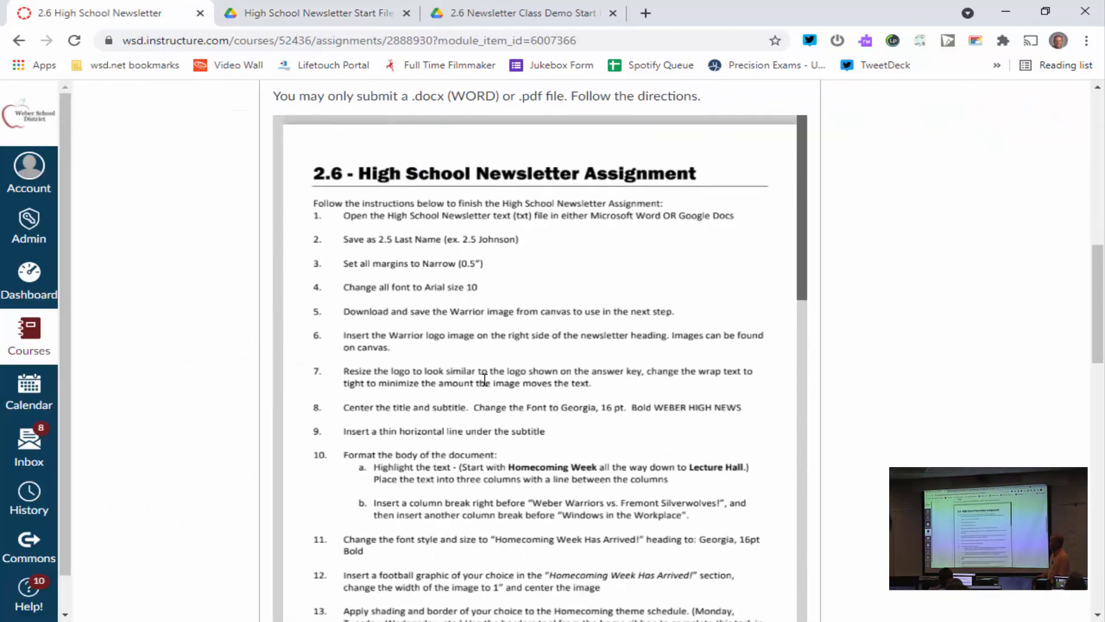
pyautogui.scroll(4, 485, 379)
pyautogui.scroll(2, 485, 379)
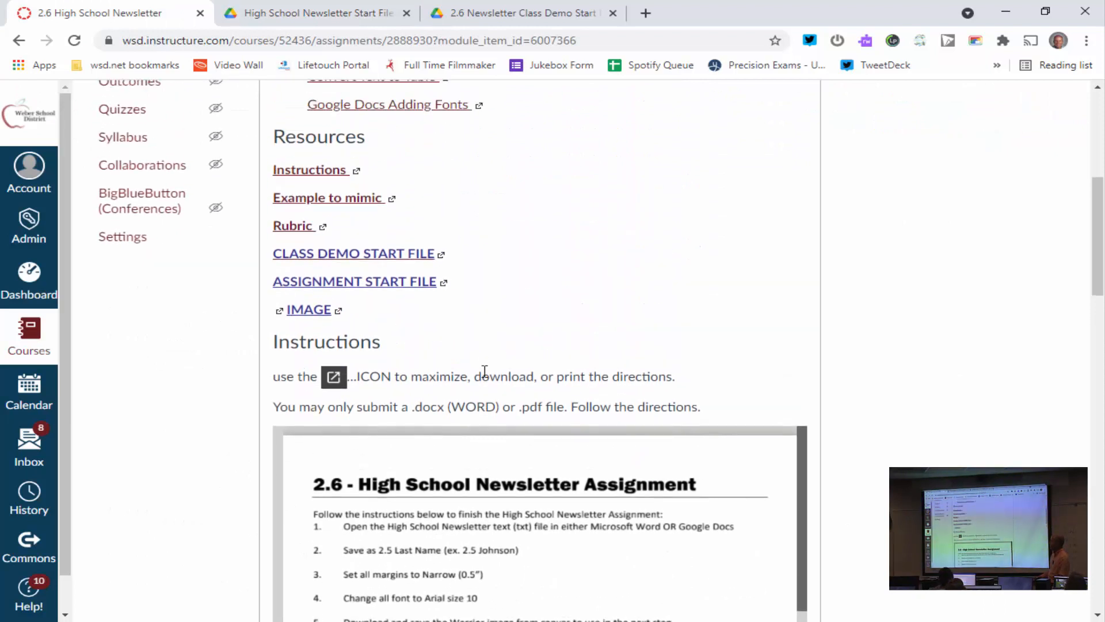
pyautogui.click(336, 210)
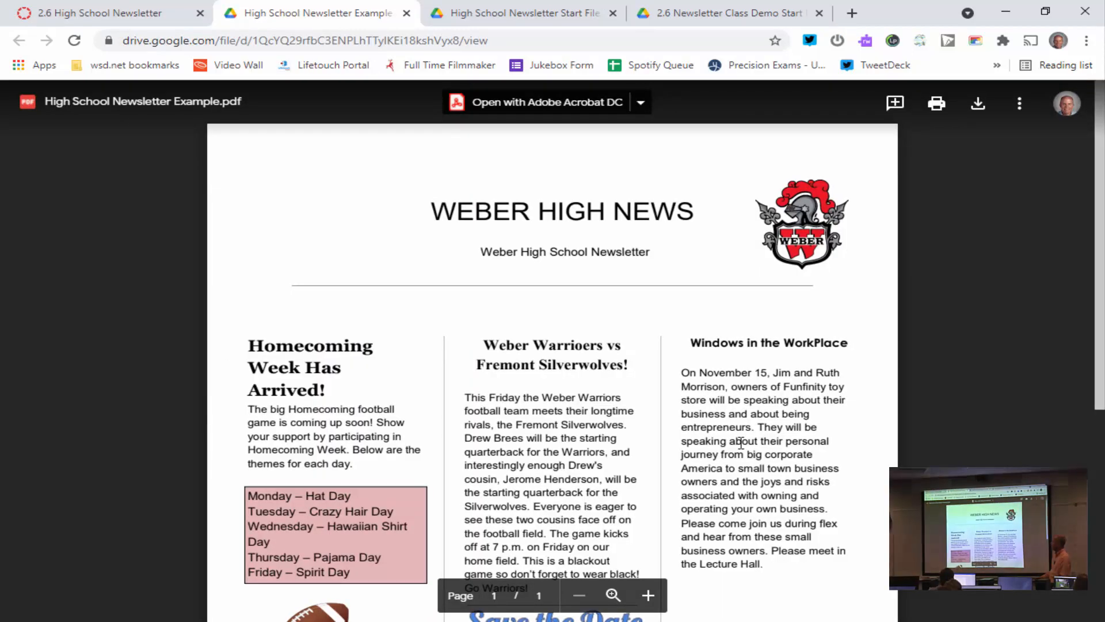
pyautogui.scroll(-5, 740, 442)
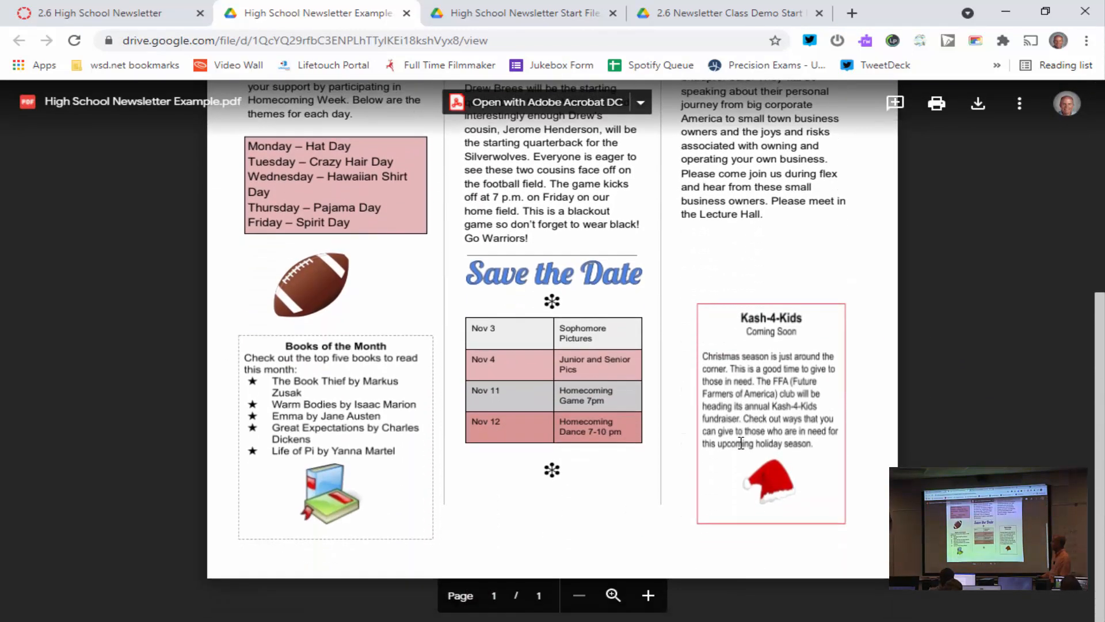
pyautogui.scroll(5, 741, 442)
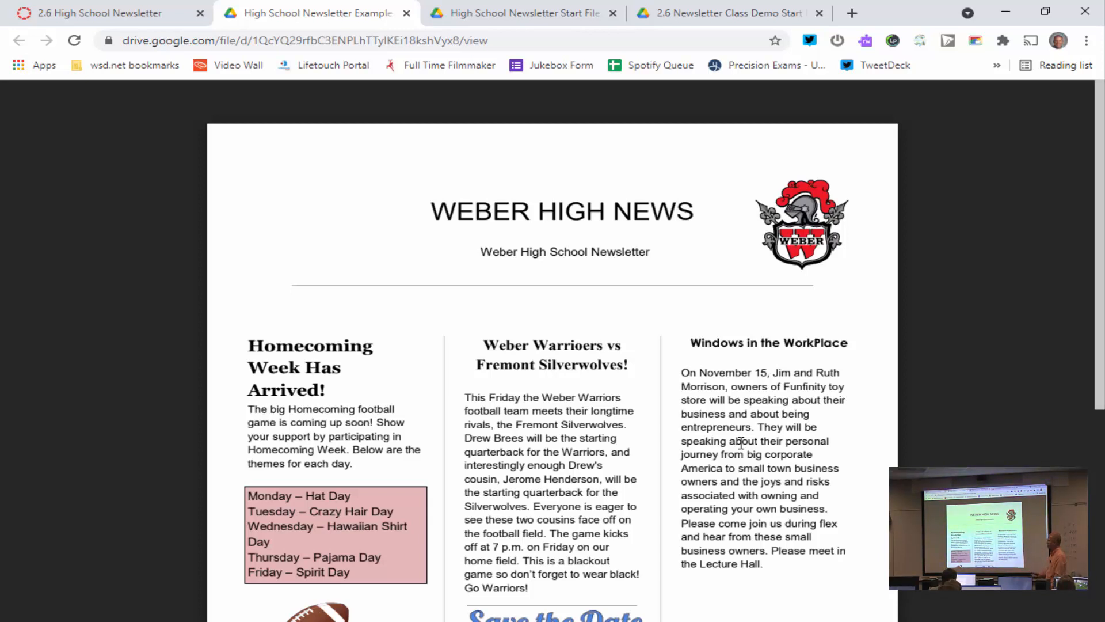
# Go back to the assignment page, check the instructions again, and open the linked image from Resources.
pyautogui.click(59, 13)
pyautogui.scroll(-5, 540, 389)
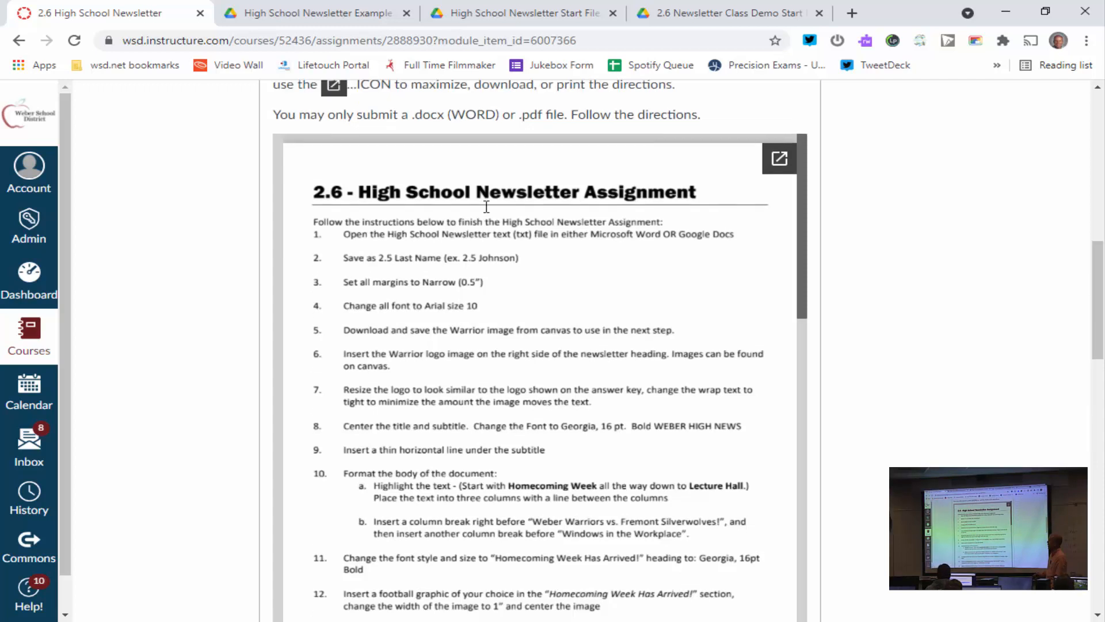
pyautogui.scroll(7, 486, 207)
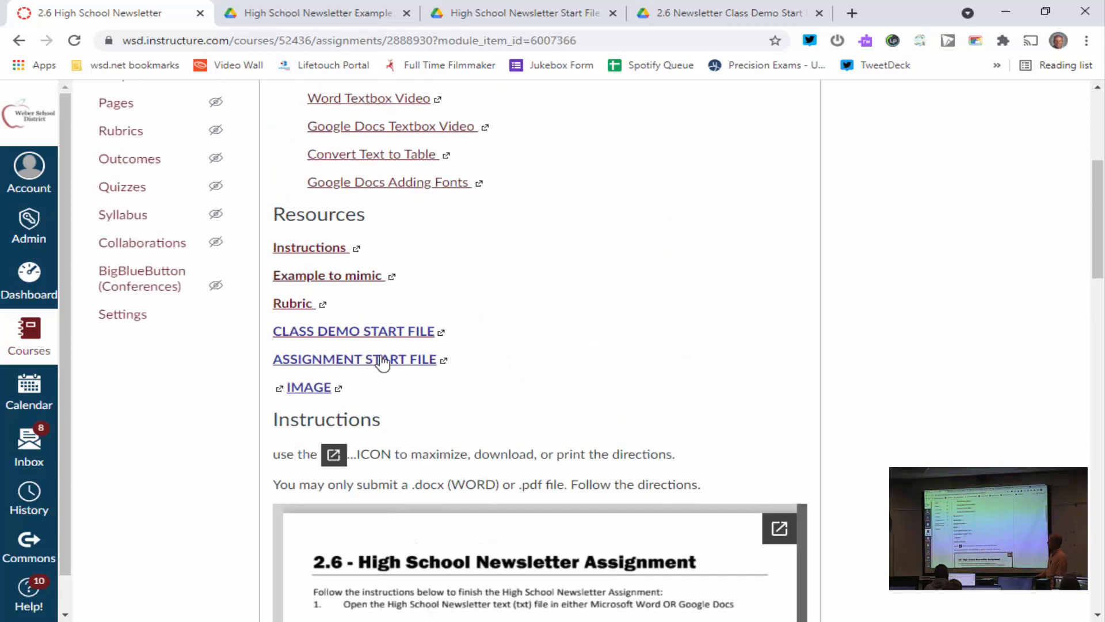
pyautogui.click(309, 388)
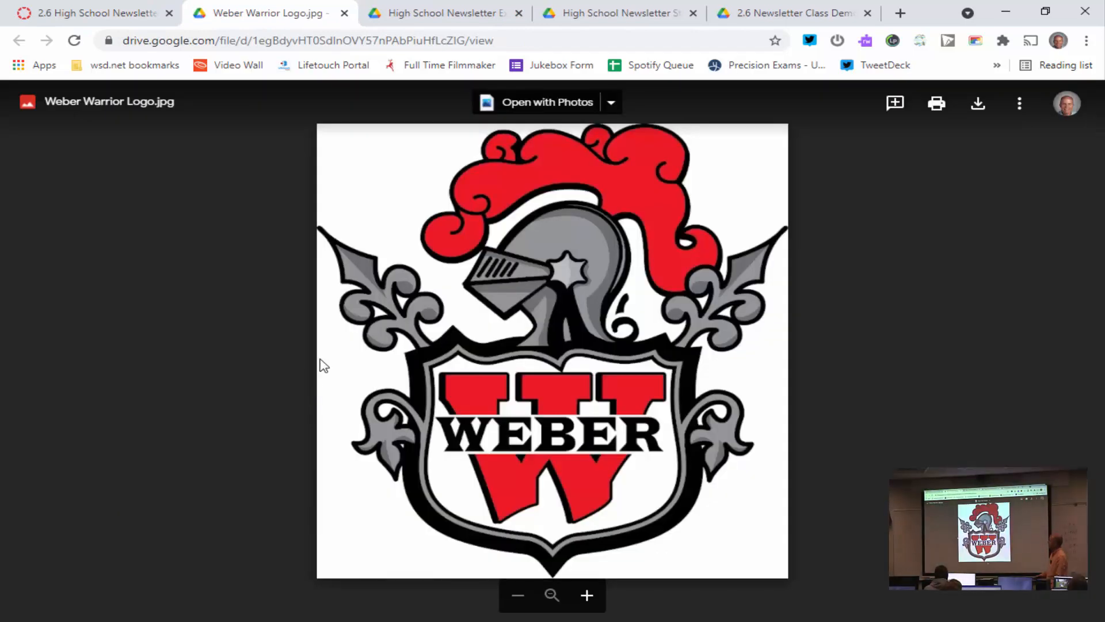